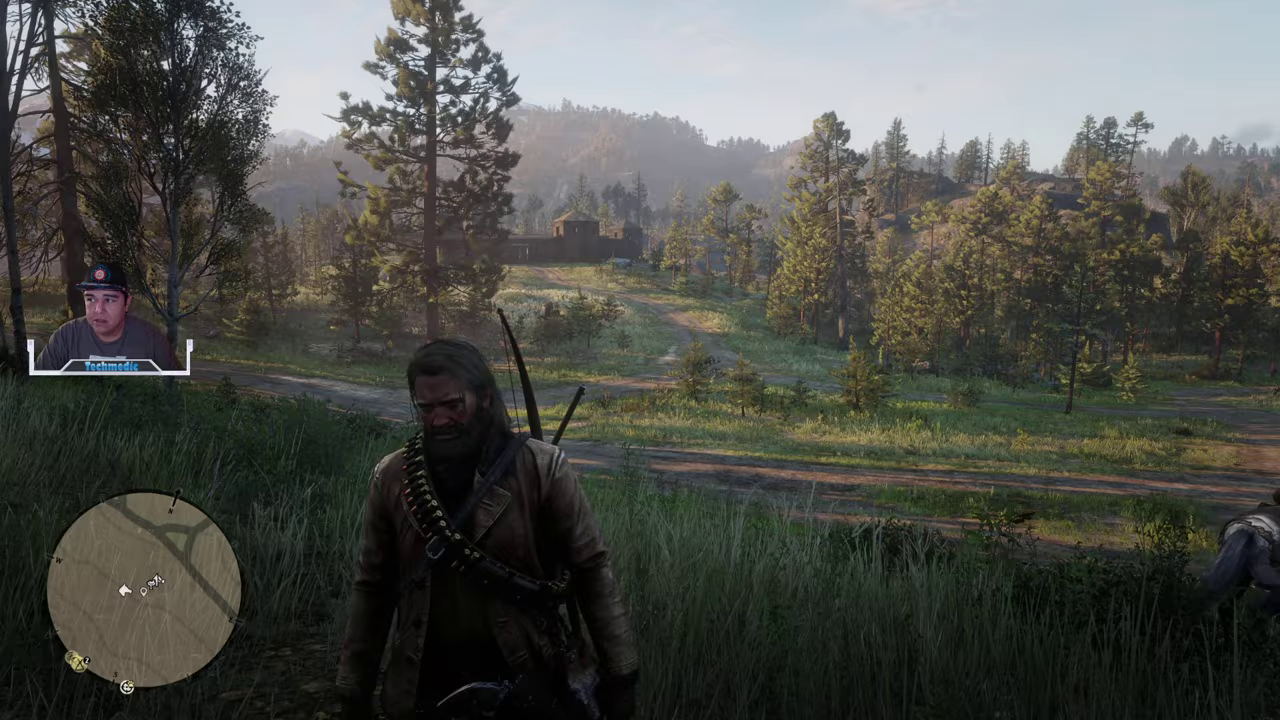
Pause Red Dead Redemption 2 with Esc to bring up its pause menu.
{"action": "key", "text": "Escape"}
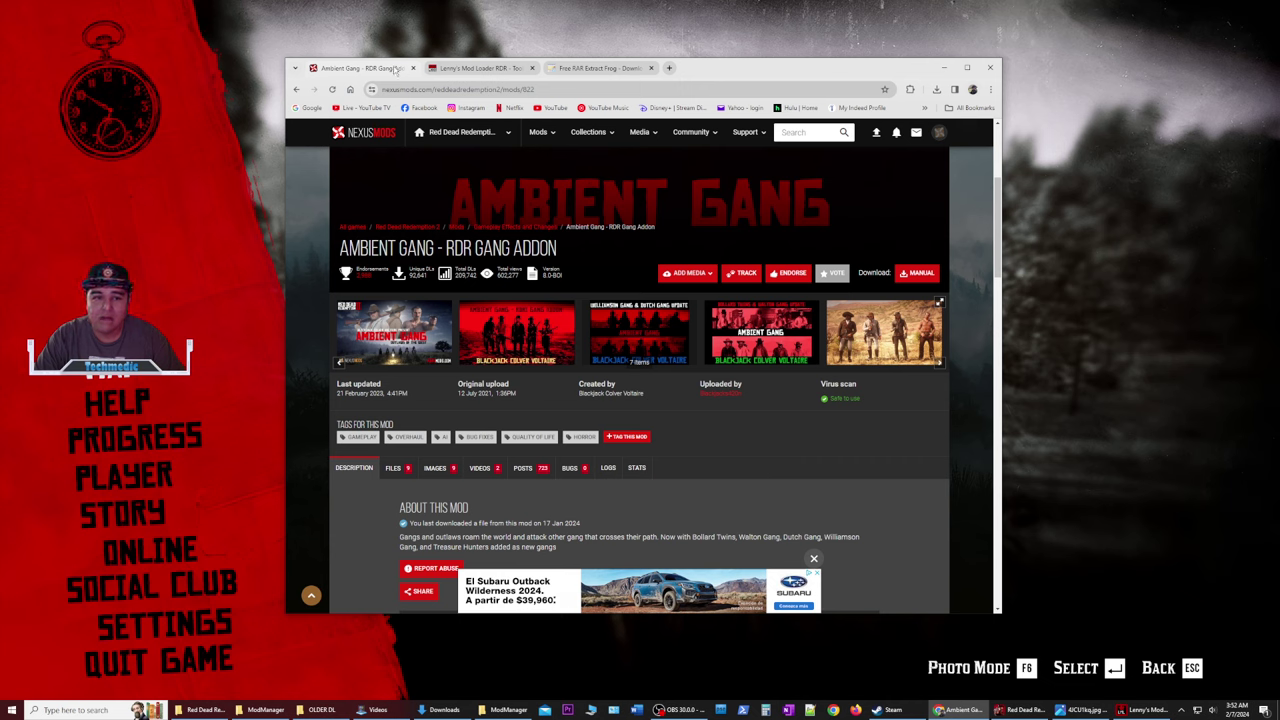
Search Nexus Mods for 'scripot' and open the Community ScriptHookRDR2.NET mod page.
{"action": "left_click", "coordinate": [809, 132]}
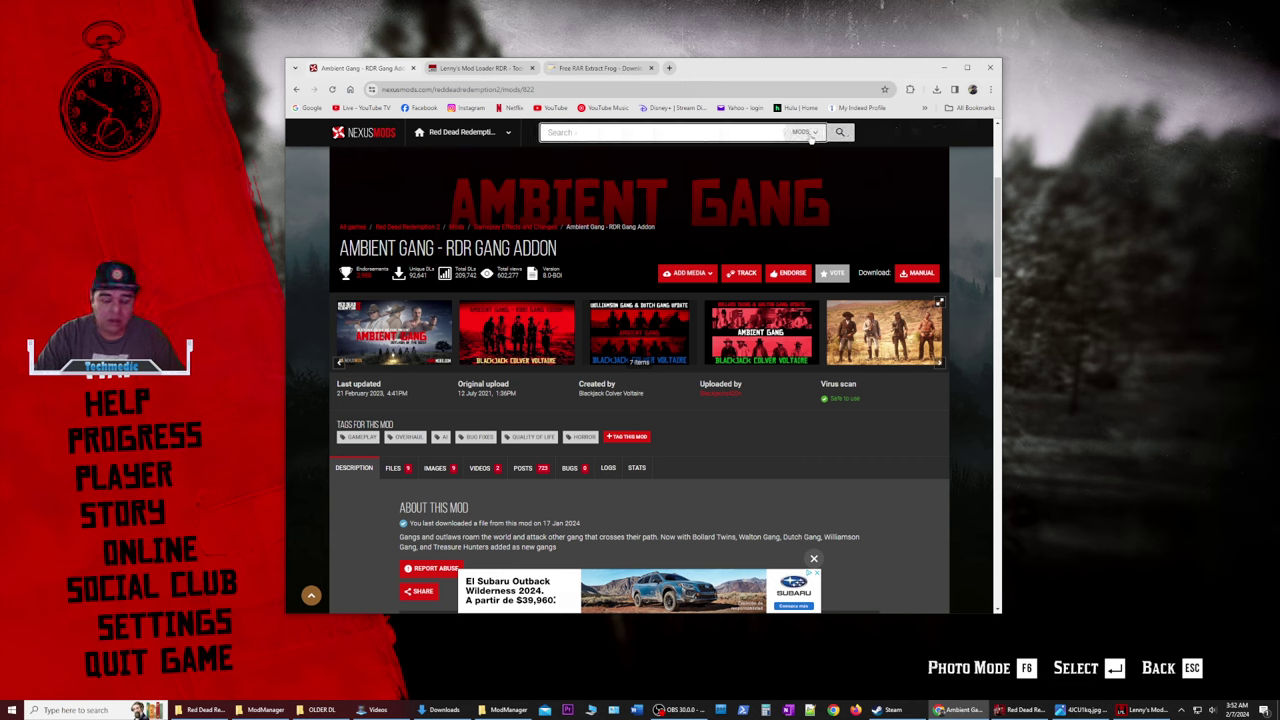
{"action": "type", "text": "scripo"}
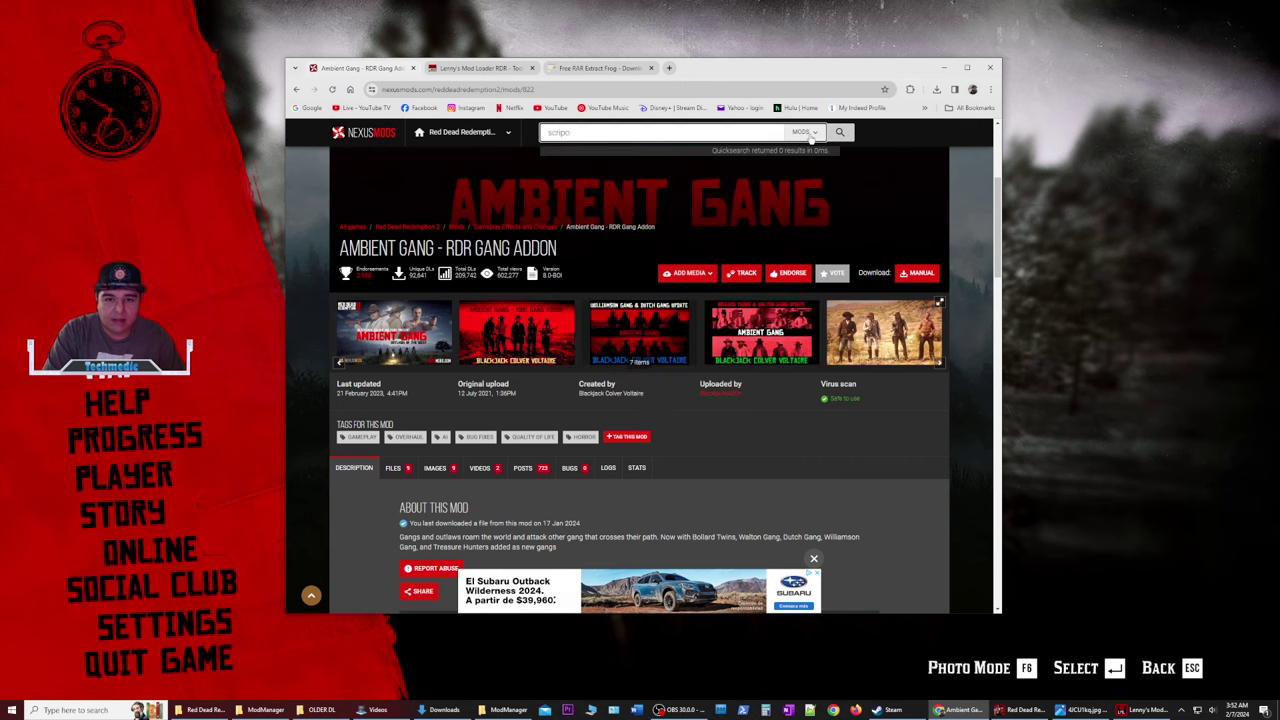
{"action": "type", "text": "t"}
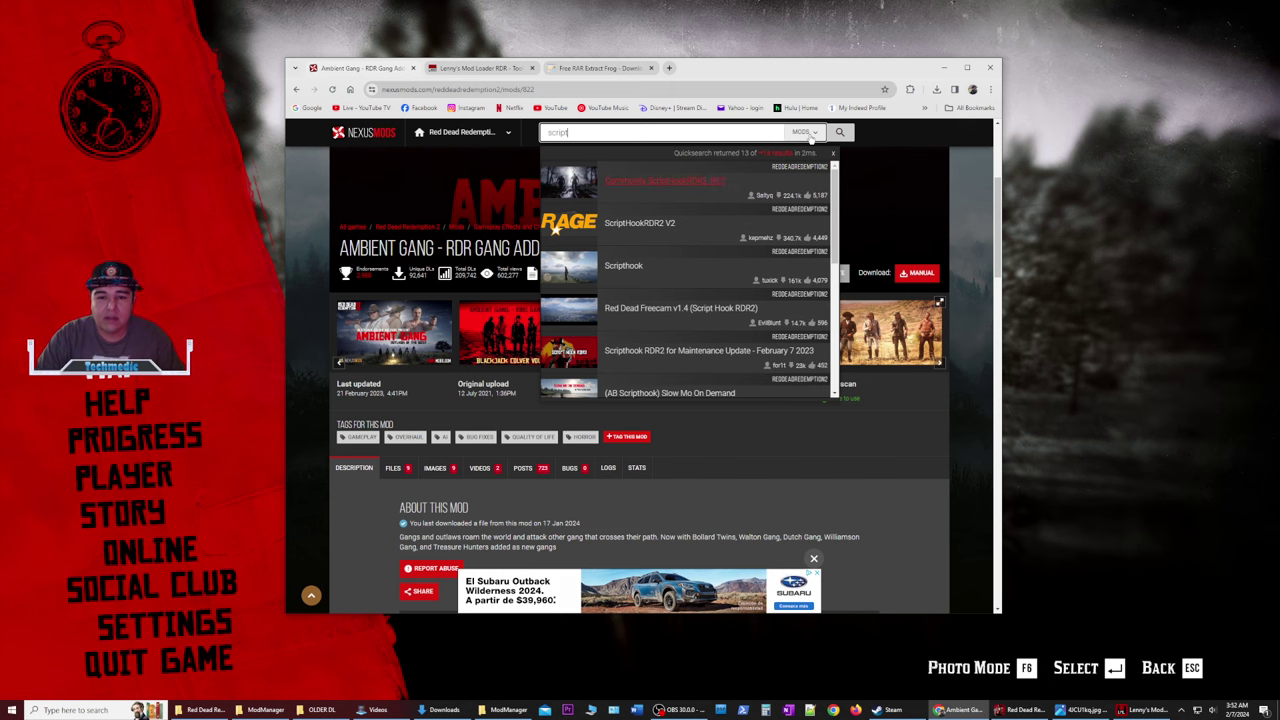
{"action": "left_click", "coordinate": [645, 181]}
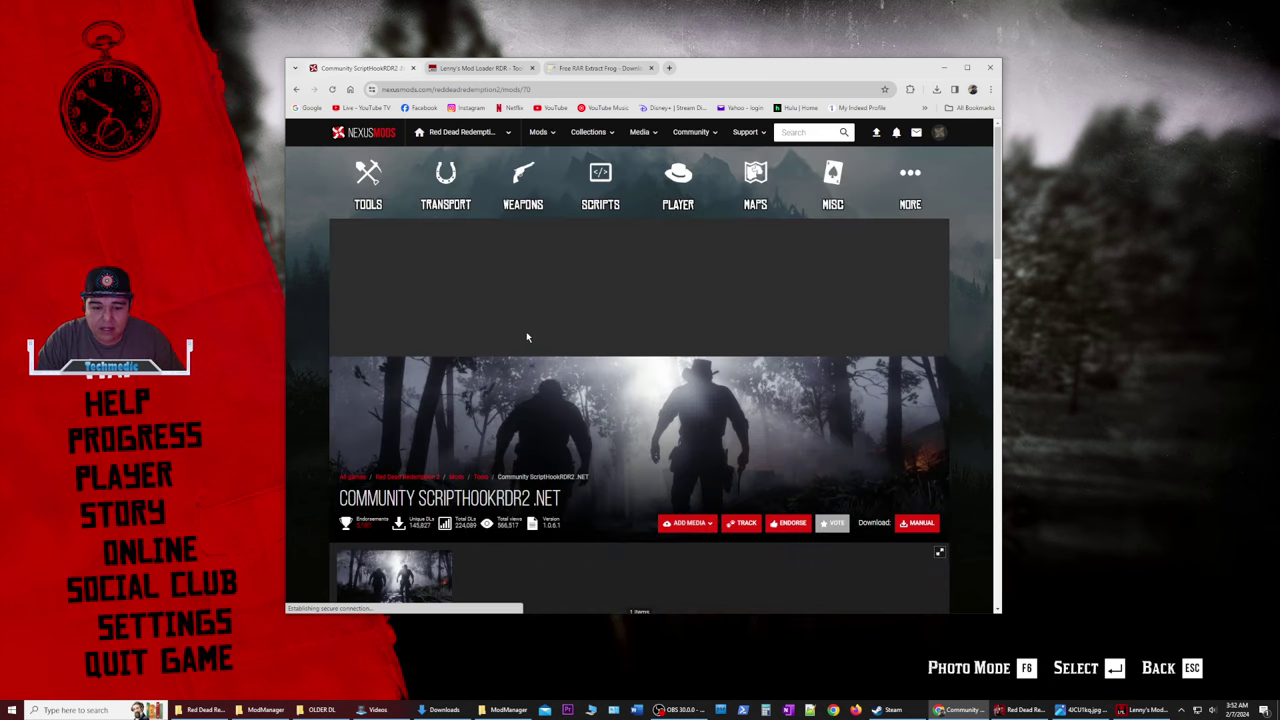
Show the mod's Files tab, listing main file ScriptHookRDR2DotNet v1.0.6.1.
{"action": "scroll", "coordinate": [526, 337], "scroll_direction": "down", "scroll_amount": 1}
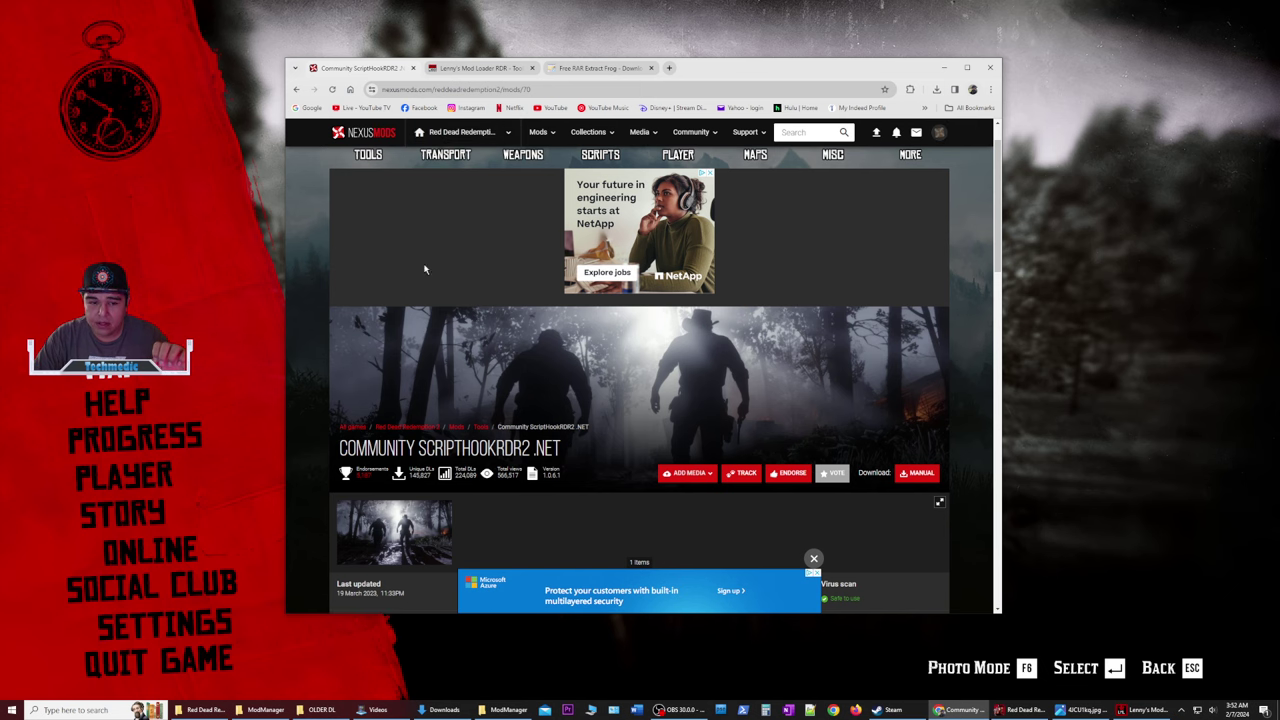
{"action": "scroll", "coordinate": [423, 271], "scroll_direction": "down", "scroll_amount": 3}
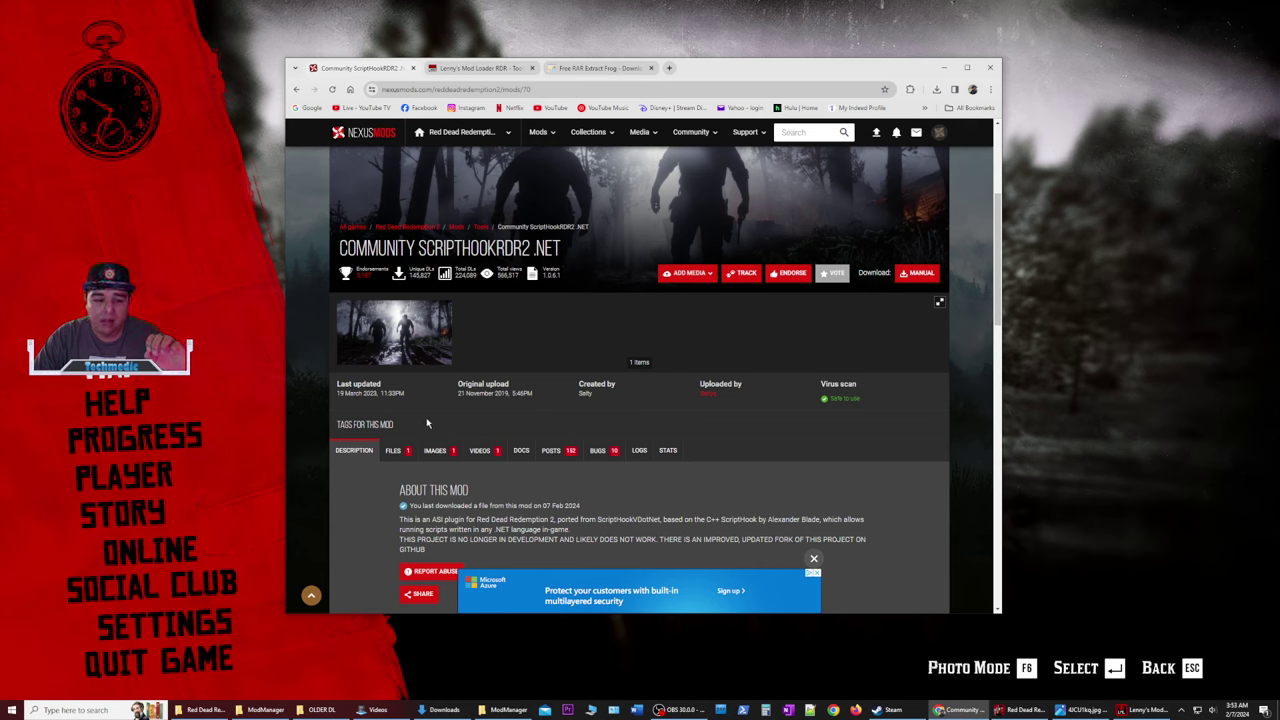
{"action": "scroll", "coordinate": [368, 455], "scroll_direction": "down", "scroll_amount": 2}
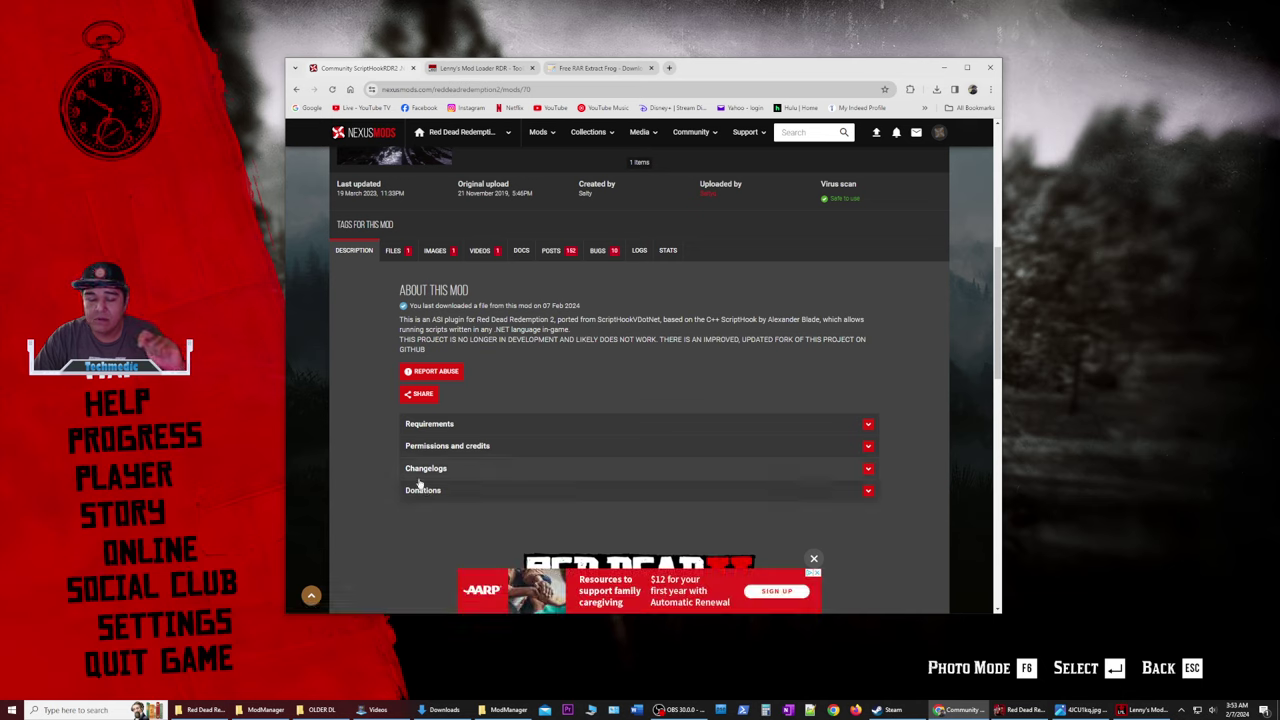
{"action": "left_click", "coordinate": [395, 251]}
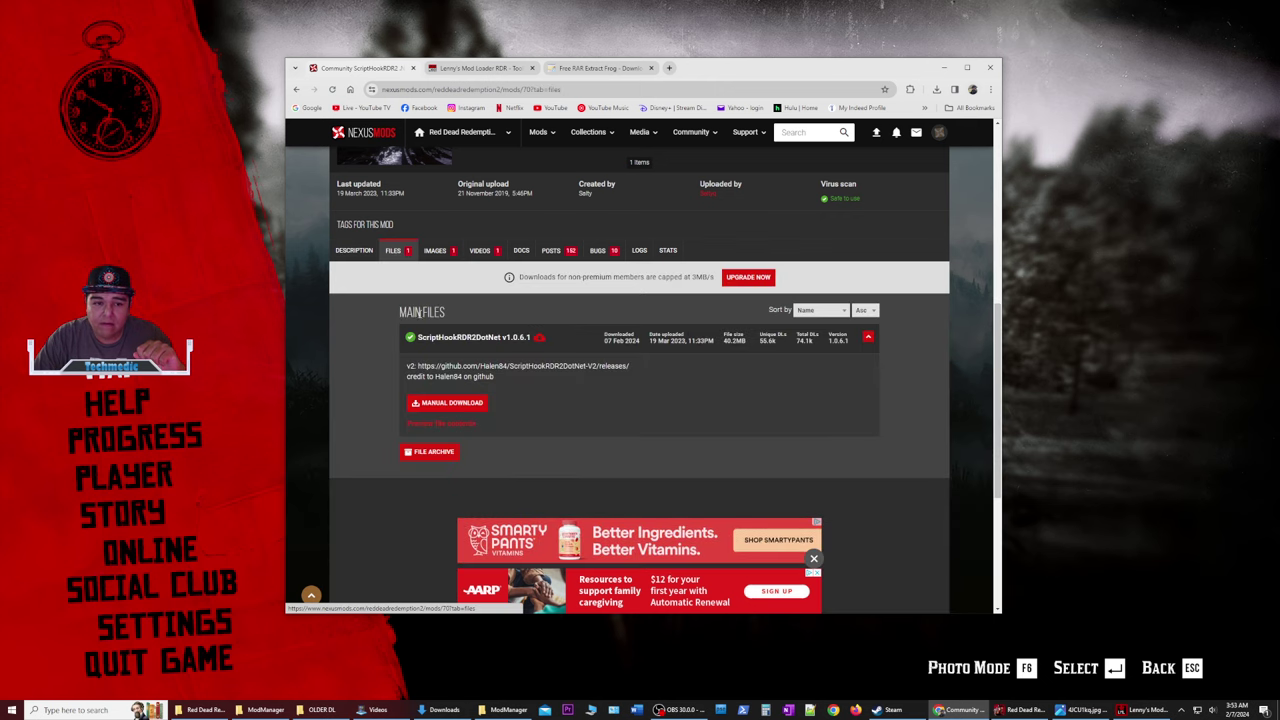
{"action": "scroll", "coordinate": [520, 260], "scroll_direction": "down", "scroll_amount": 2}
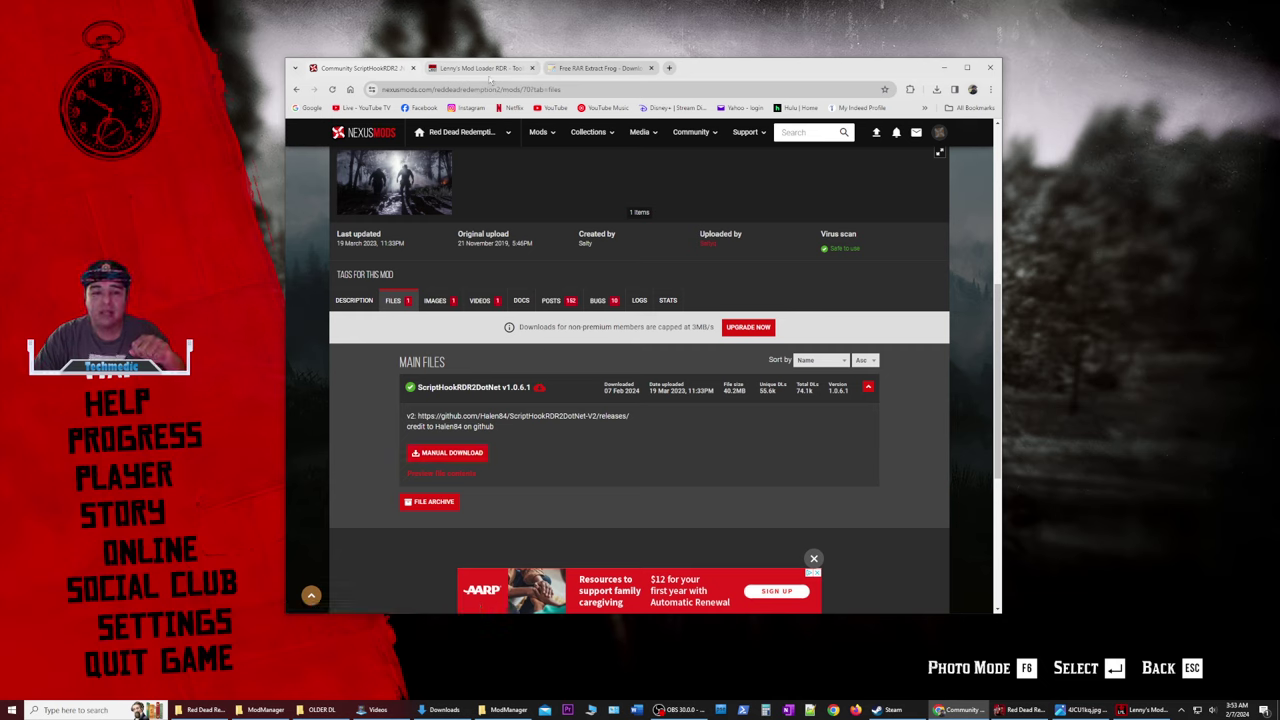
{"action": "mouse_move", "coordinate": [491, 77]}
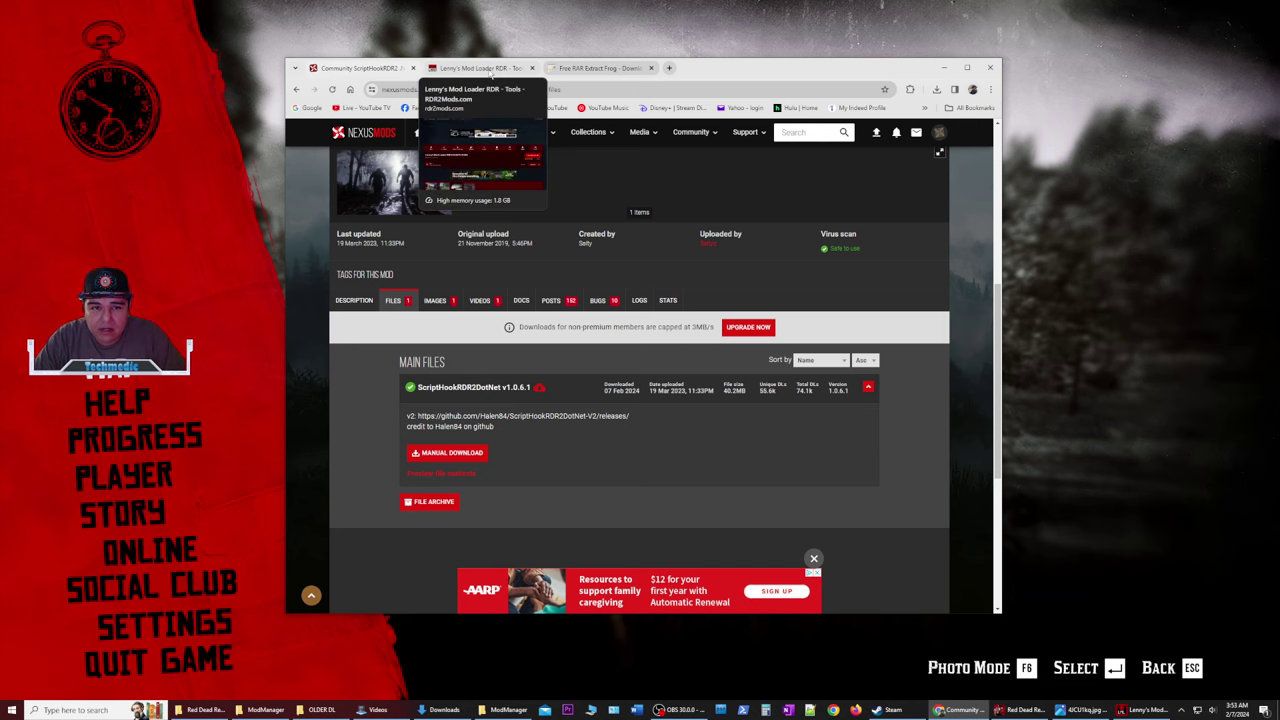
Switch to the rdr2mods.com Lenny's Mod Loader RDR 0.6.8470.31280 tab and start a site search.
{"action": "left_click", "coordinate": [491, 70]}
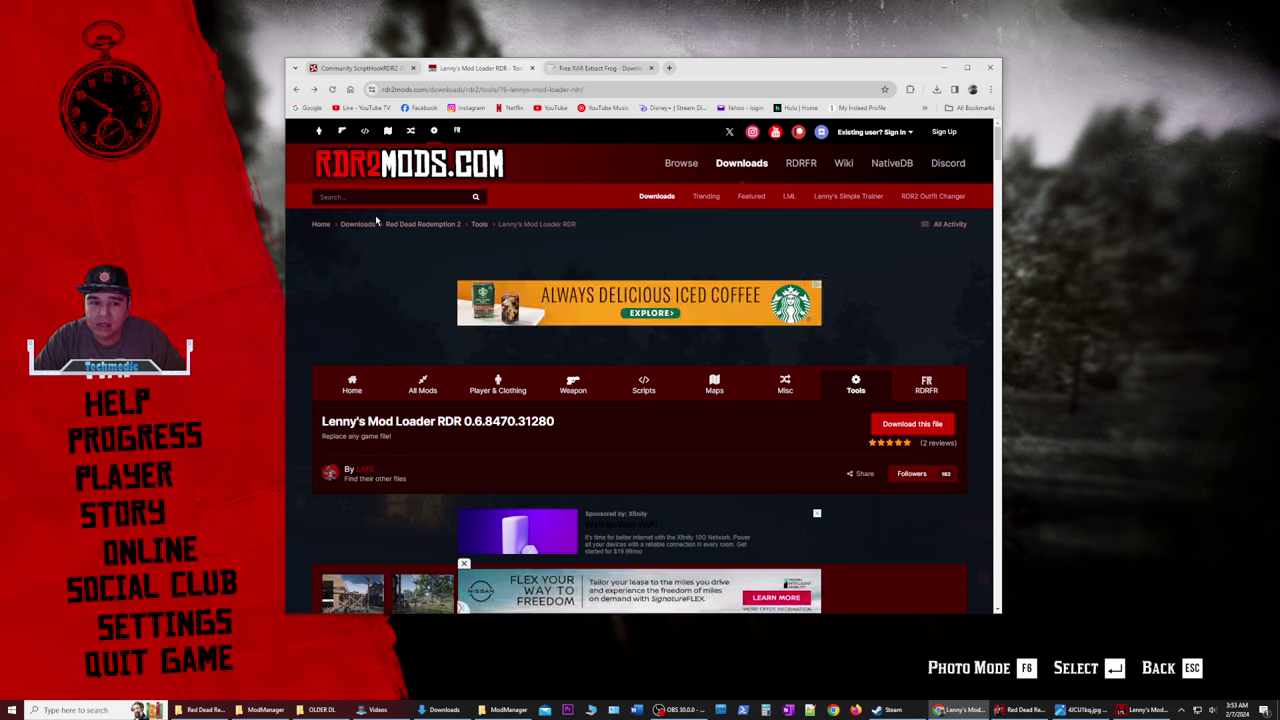
{"action": "left_click", "coordinate": [328, 190]}
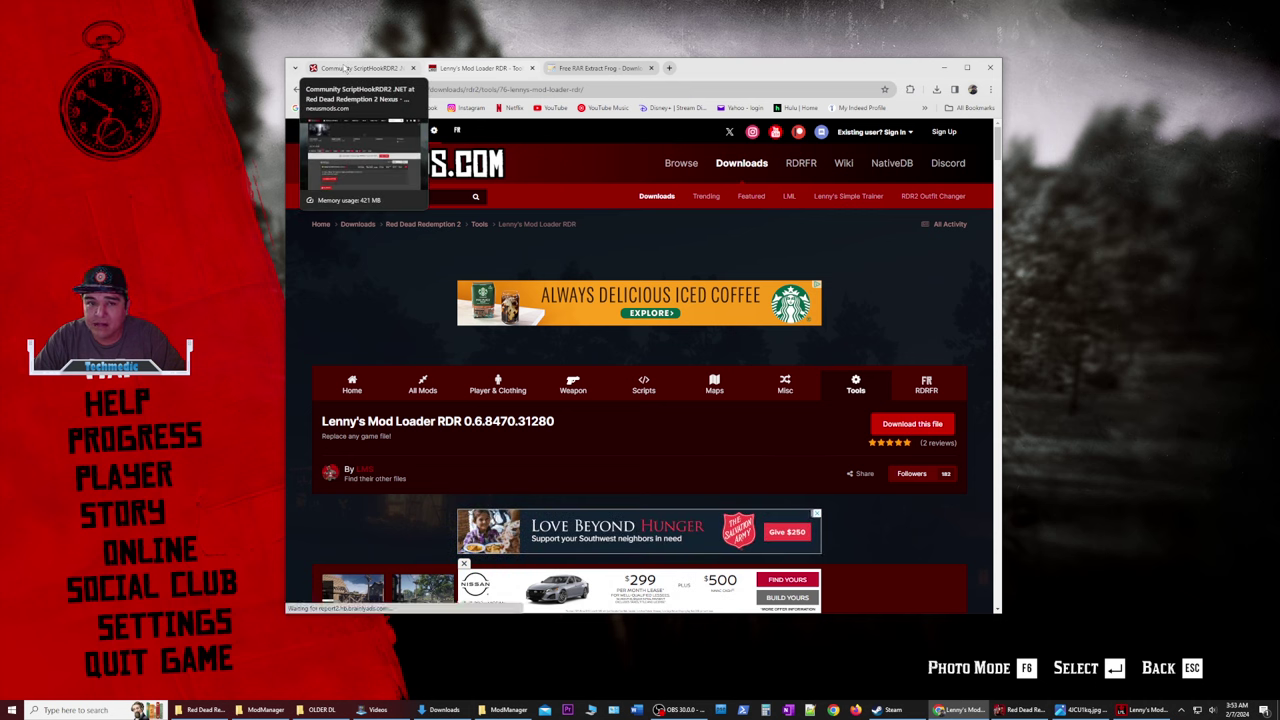
Look over the Softonic Free RAR Extract Frog tab, then bring up Control Panel.
{"action": "left_click", "coordinate": [611, 68]}
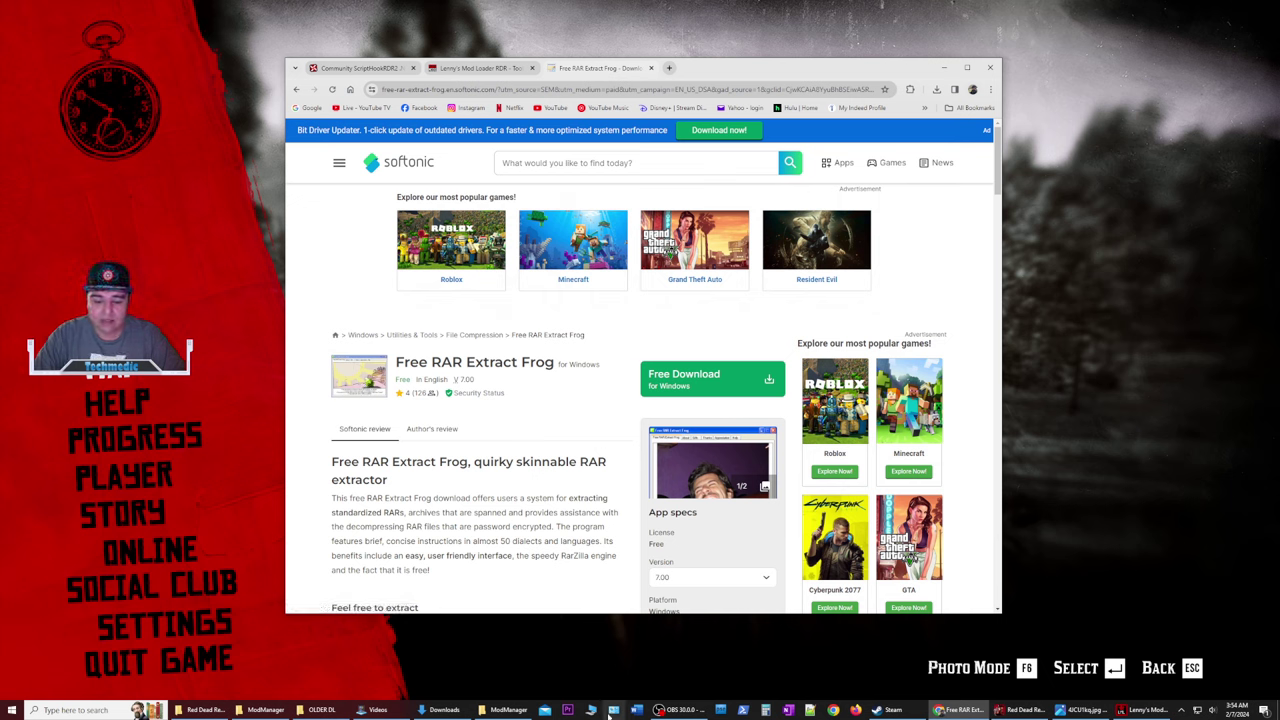
{"action": "left_click", "coordinate": [612, 712]}
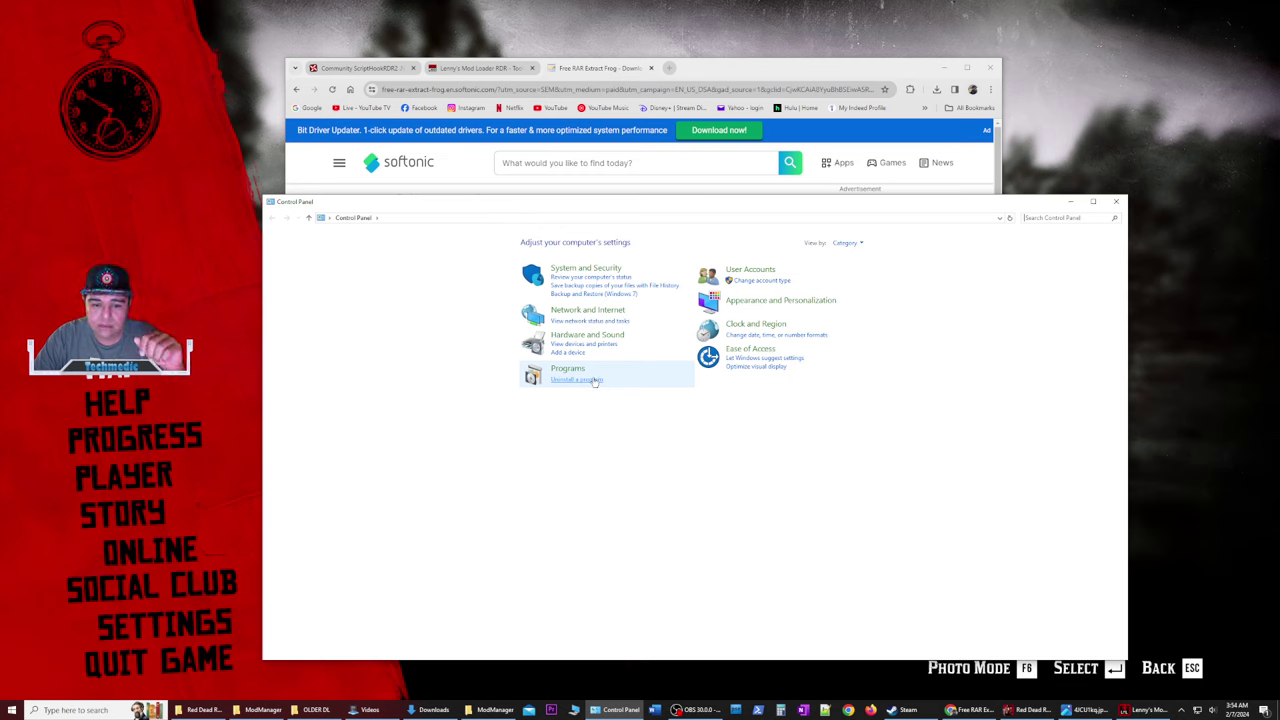
Browse Programs and Features, check Sengoku Dynasty's menu without uninstalling, and close the window.
{"action": "left_click", "coordinate": [594, 381]}
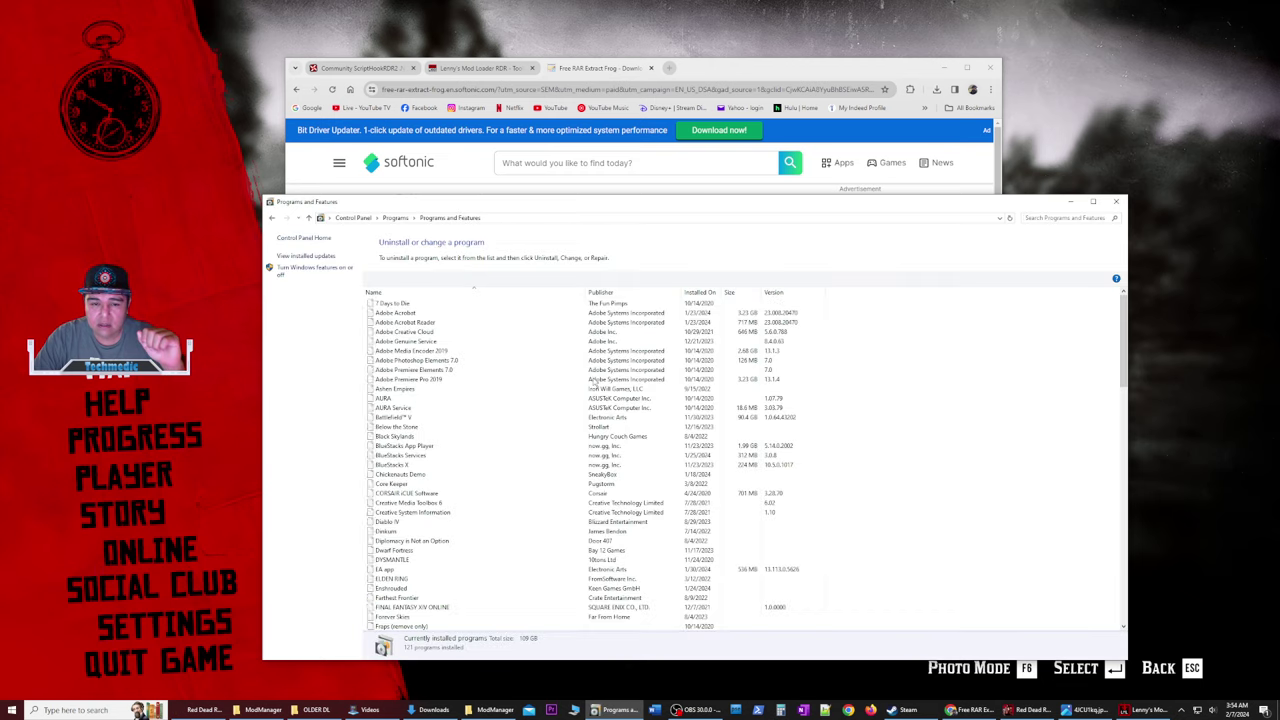
{"action": "scroll", "coordinate": [470, 546], "scroll_direction": "down", "scroll_amount": 10}
{"action": "scroll", "coordinate": [470, 546], "scroll_direction": "down", "scroll_amount": 5}
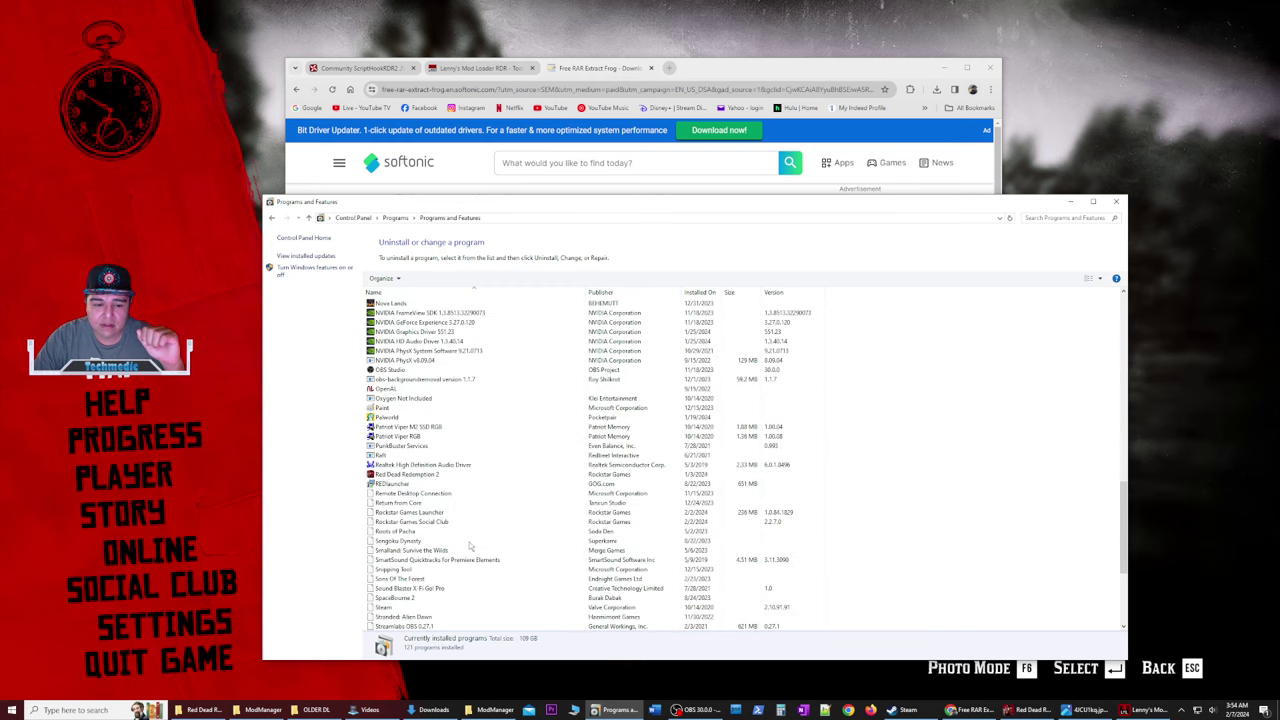
{"action": "left_click", "coordinate": [410, 541]}
{"action": "right_click", "coordinate": [411, 545]}
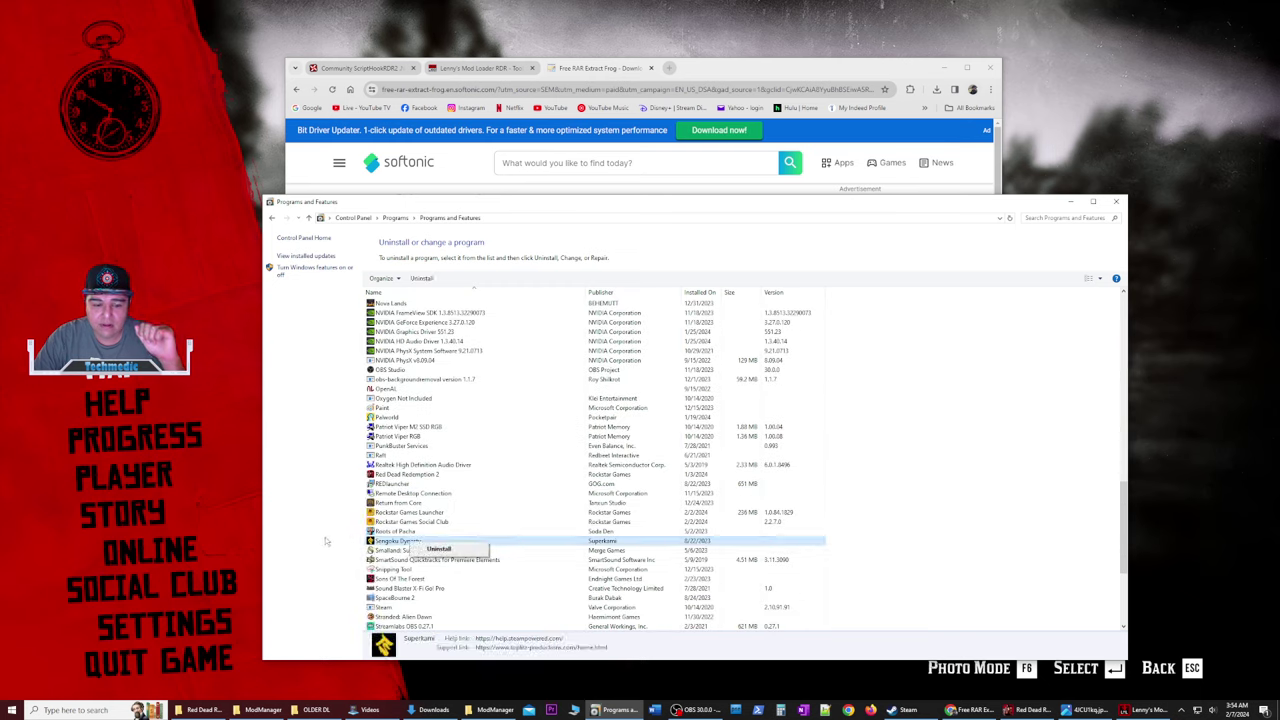
{"action": "left_click", "coordinate": [378, 523]}
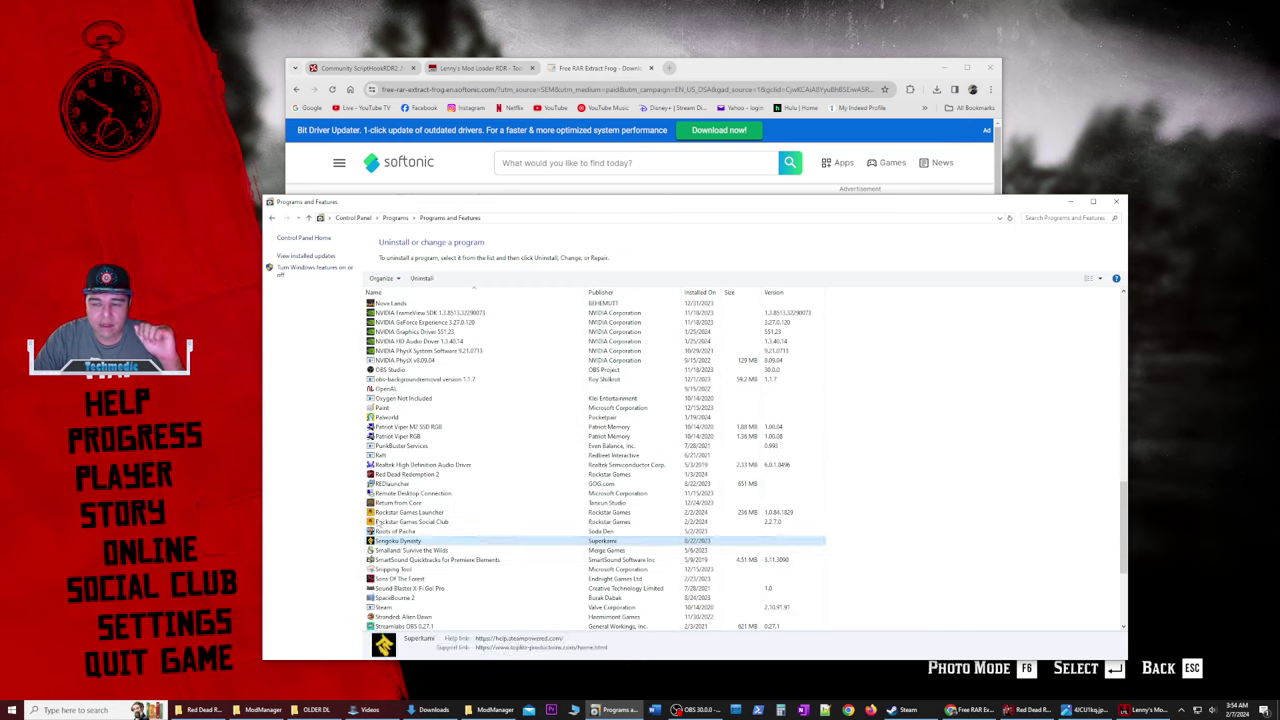
{"action": "left_click", "coordinate": [1118, 203]}
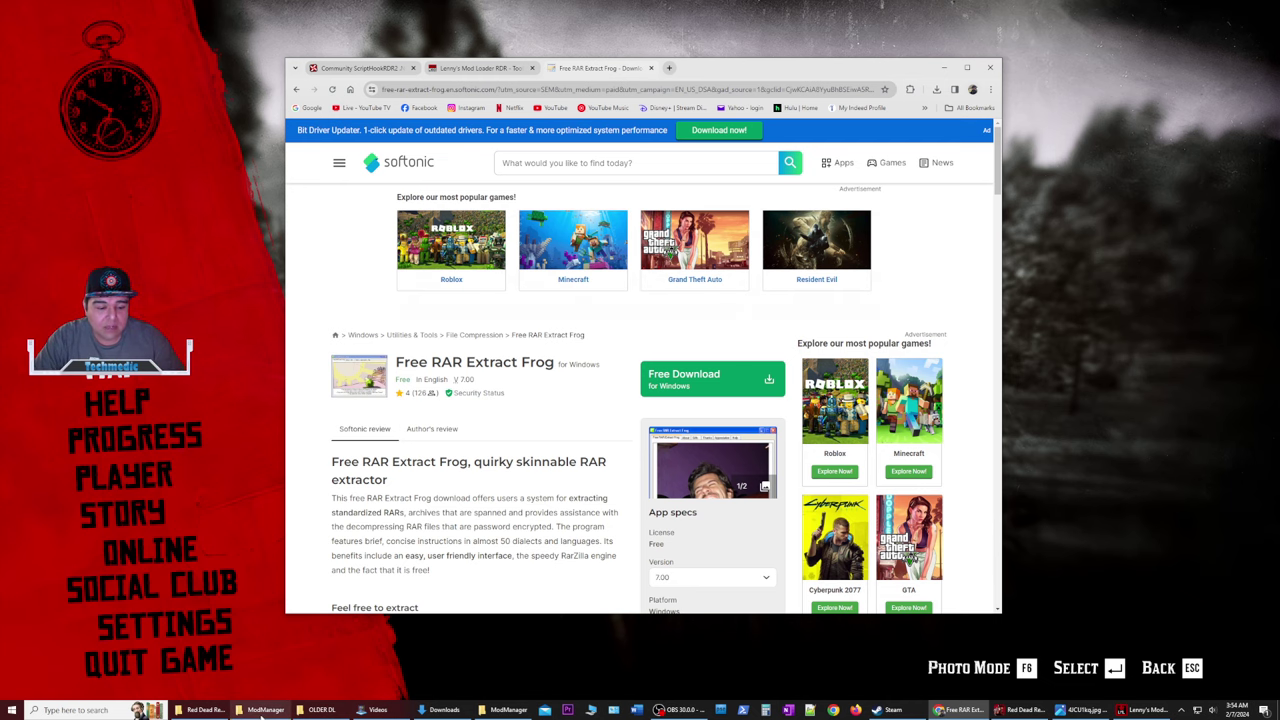
Bring the ModManager Explorer window forward and go to the Downloads folder.
{"action": "mouse_move", "coordinate": [314, 710]}
{"action": "left_click", "coordinate": [296, 670]}
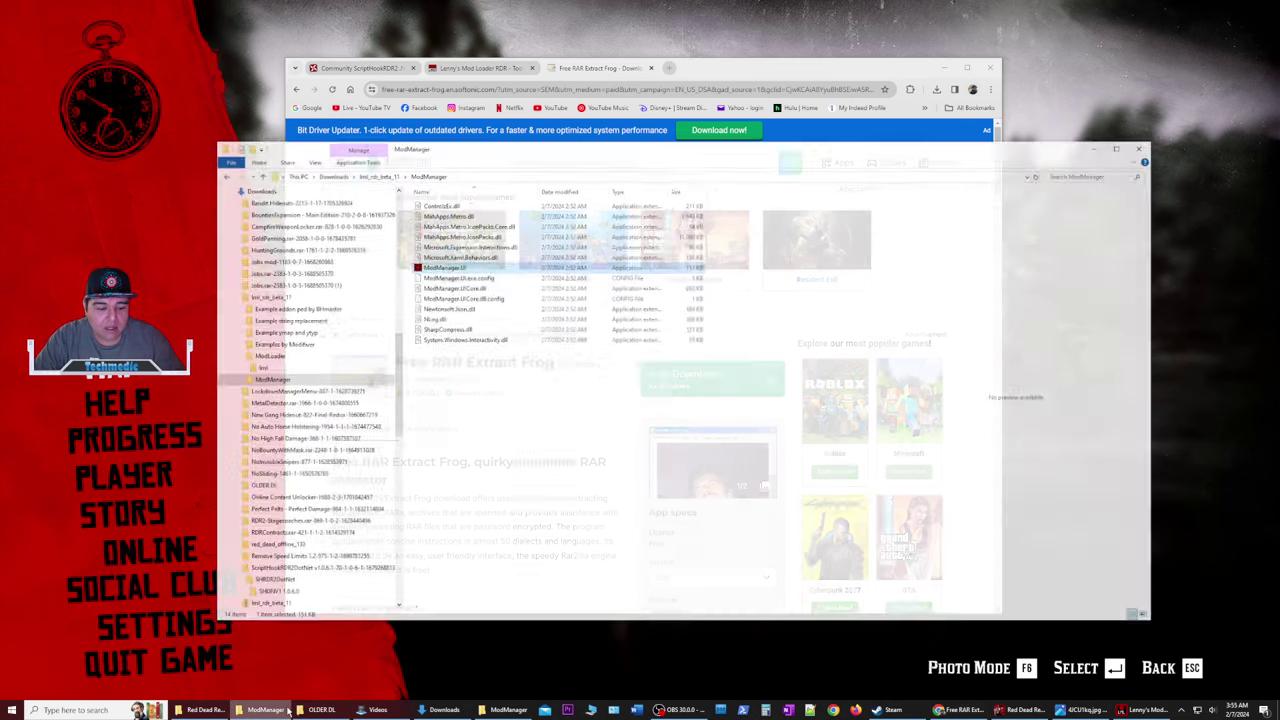
{"action": "left_click", "coordinate": [334, 156]}
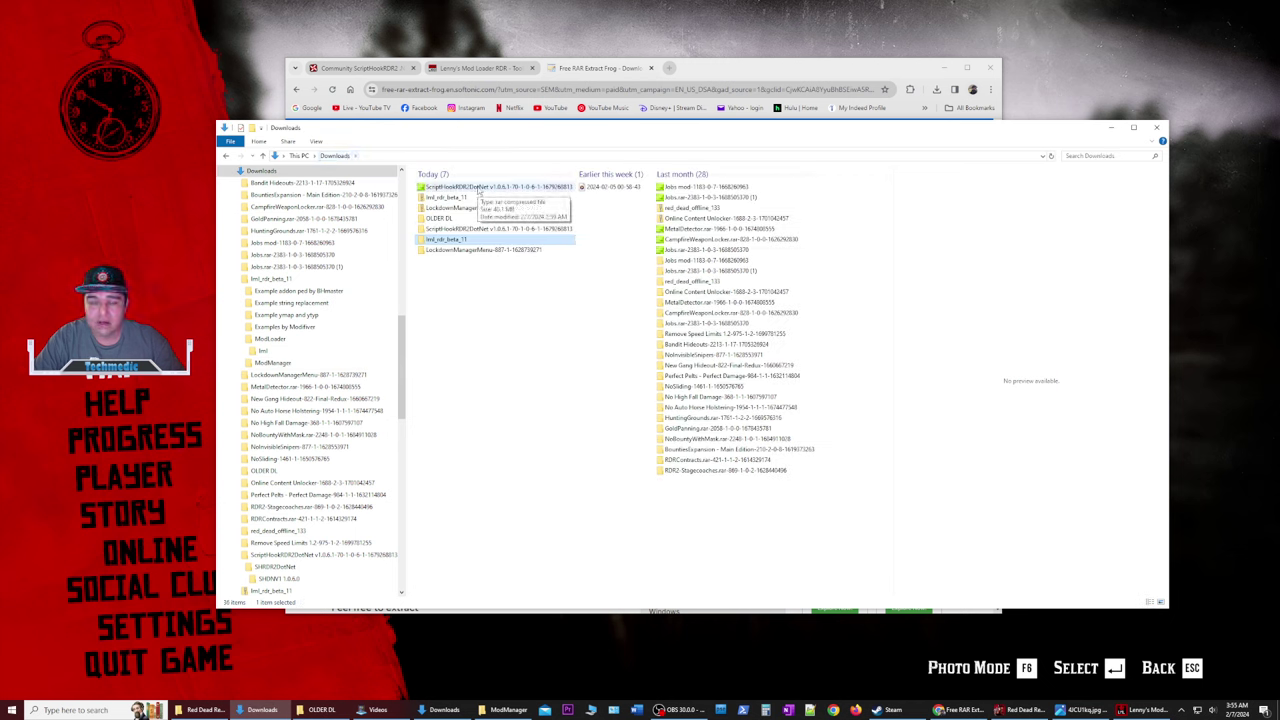
Inspect the lml_rdr_beta_11 archive's options without acting, then select the second ScriptHookRDR2DotNet download.
{"action": "right_click", "coordinate": [478, 193]}
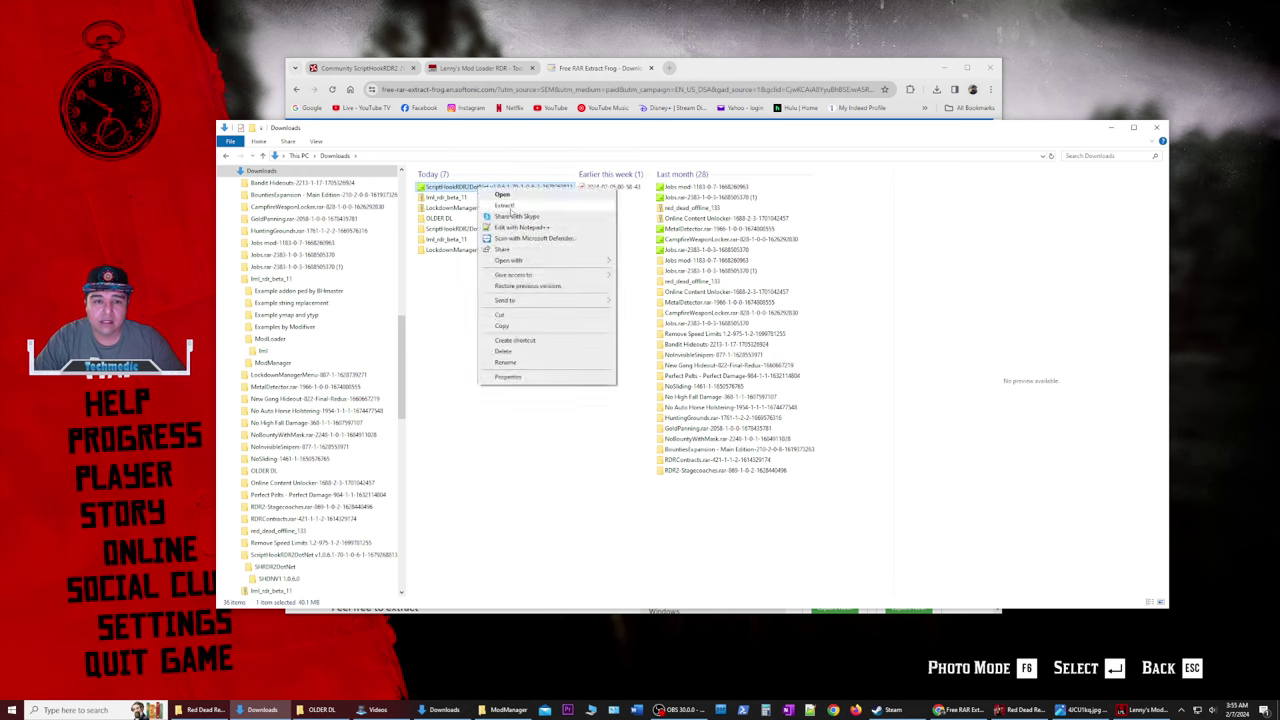
{"action": "left_click", "coordinate": [443, 198]}
{"action": "right_click", "coordinate": [443, 199]}
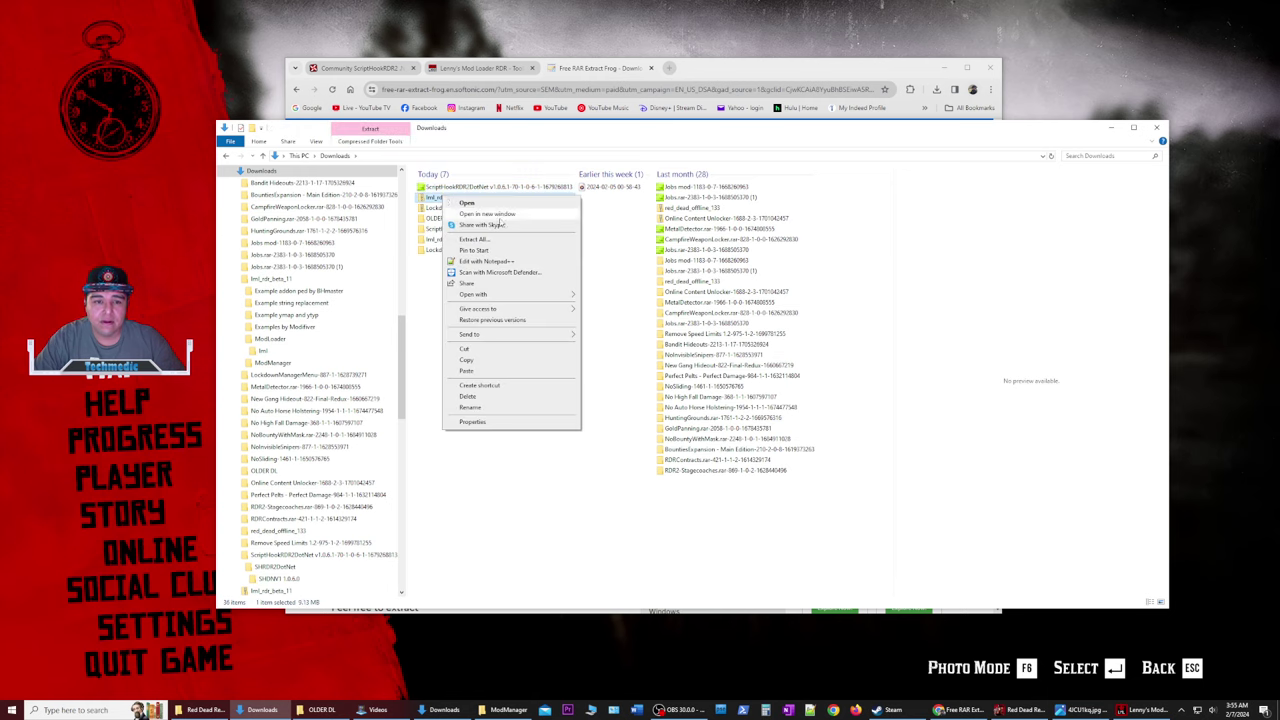
{"action": "left_click", "coordinate": [600, 518]}
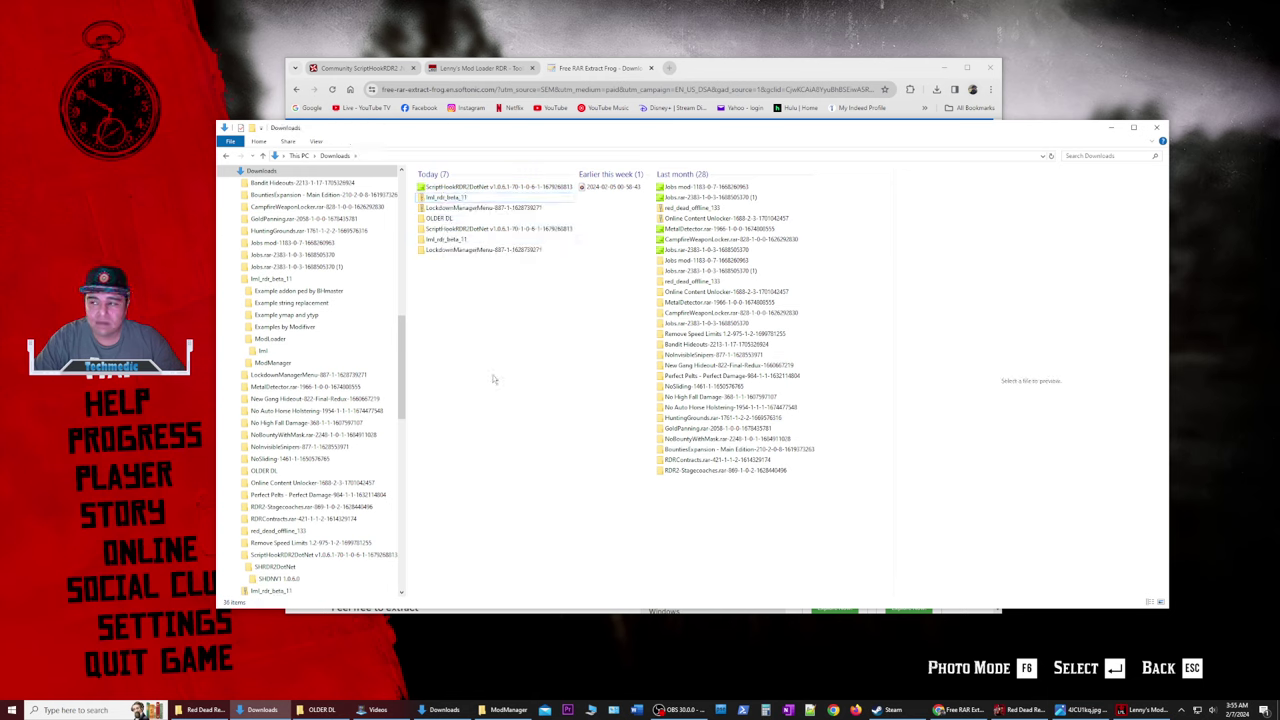
{"action": "left_click", "coordinate": [475, 229]}
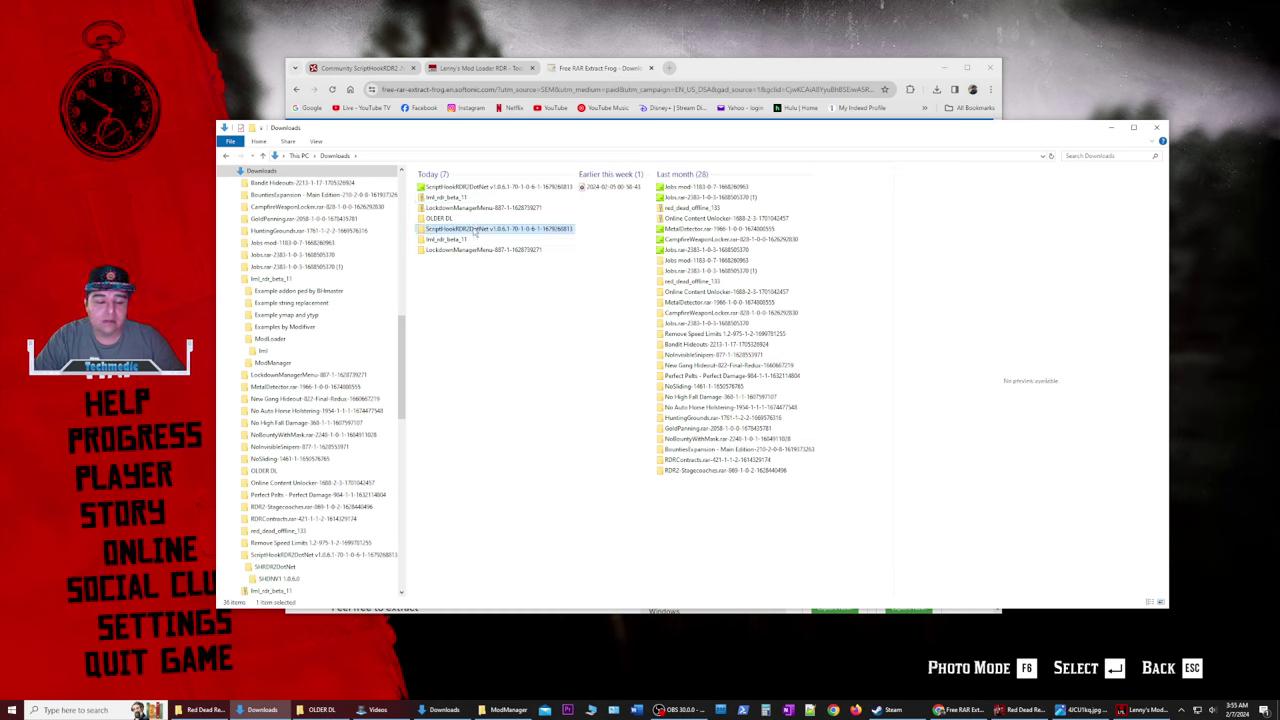
Bring up the Red Dead Redemption 2 game folder window, view its path, and reposition it.
{"action": "mouse_move", "coordinate": [205, 712]}
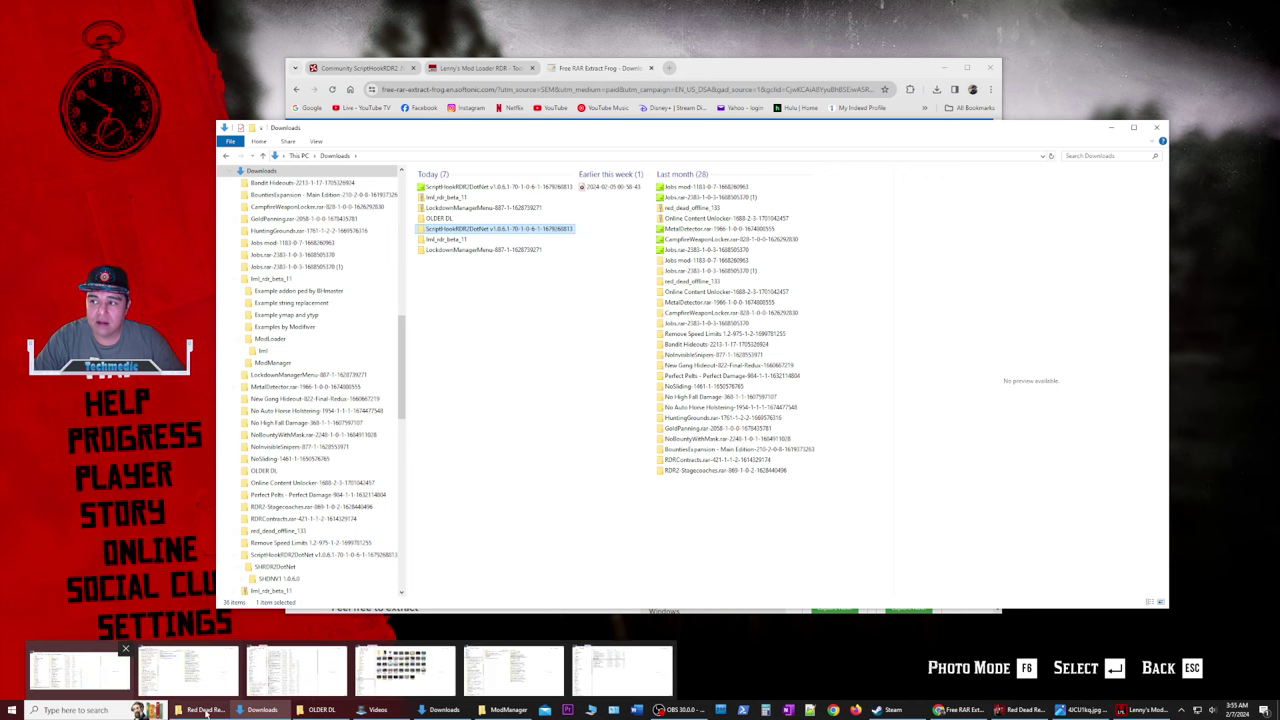
{"action": "left_click", "coordinate": [80, 668]}
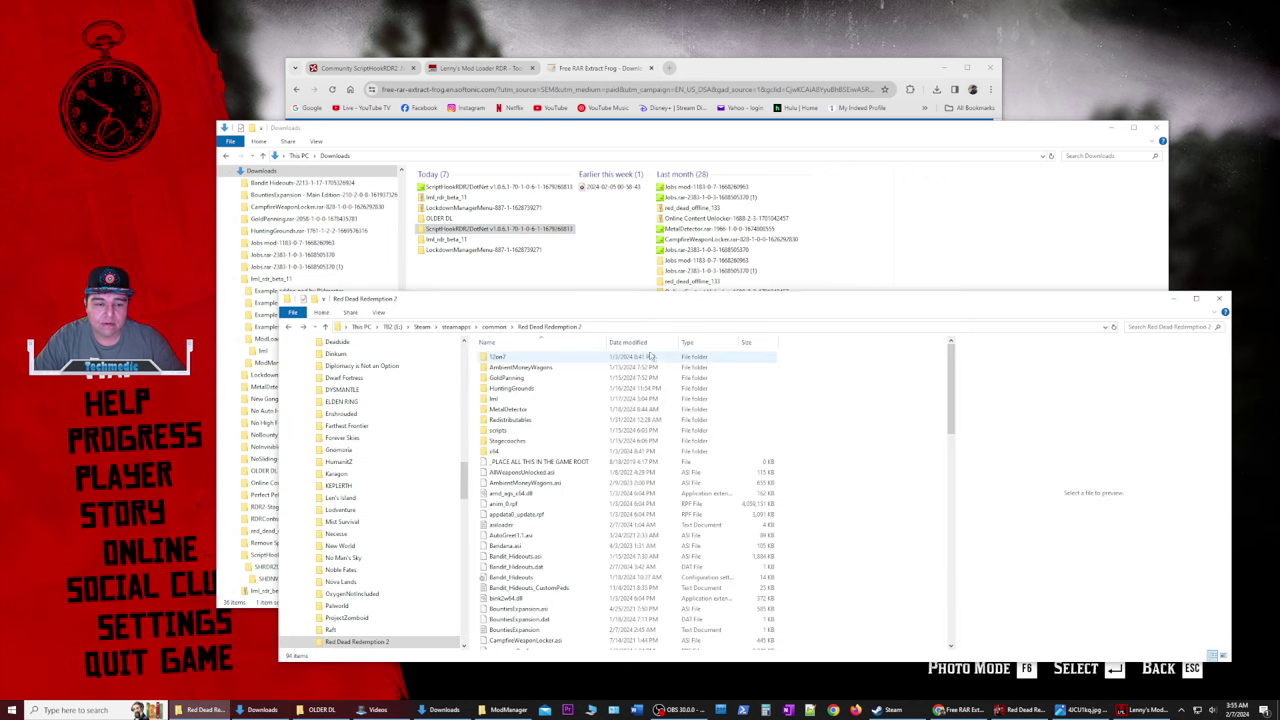
{"action": "left_click", "coordinate": [600, 327]}
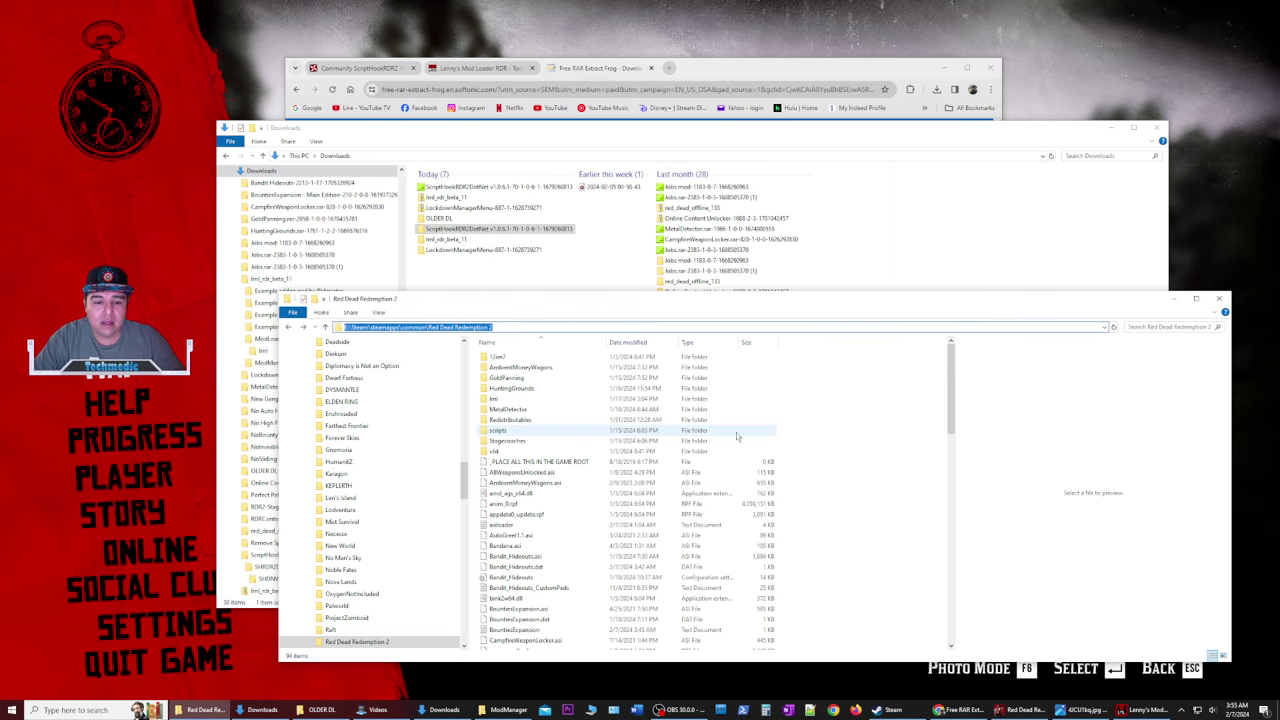
{"action": "left_click_drag", "start_coordinate": [831, 306], "coordinate": [830, 262]}
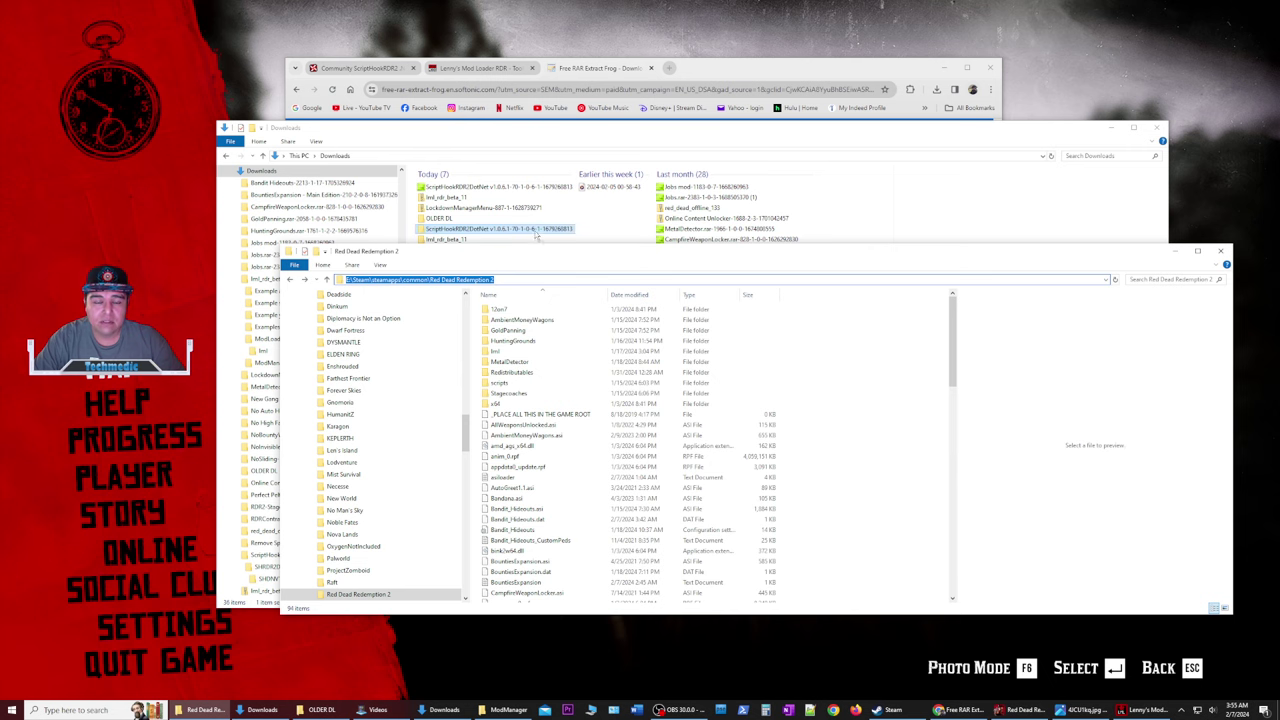
{"action": "left_click_drag", "start_coordinate": [546, 262], "coordinate": [545, 310]}
In Downloads, open ScriptHookRDR2DotNet > SHRDR2DotNet > SHDNV1 1.0.6.0.
{"action": "left_click", "coordinate": [480, 228]}
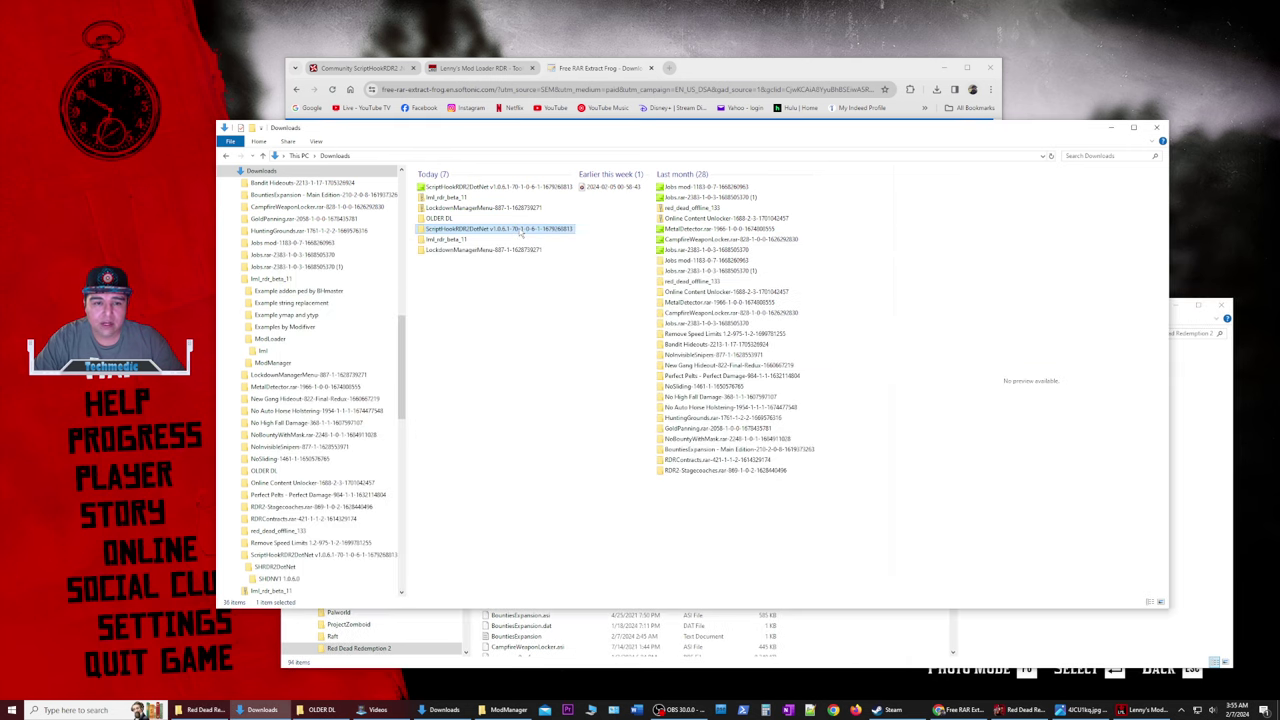
{"action": "double_click", "coordinate": [480, 228]}
{"action": "double_click", "coordinate": [478, 187]}
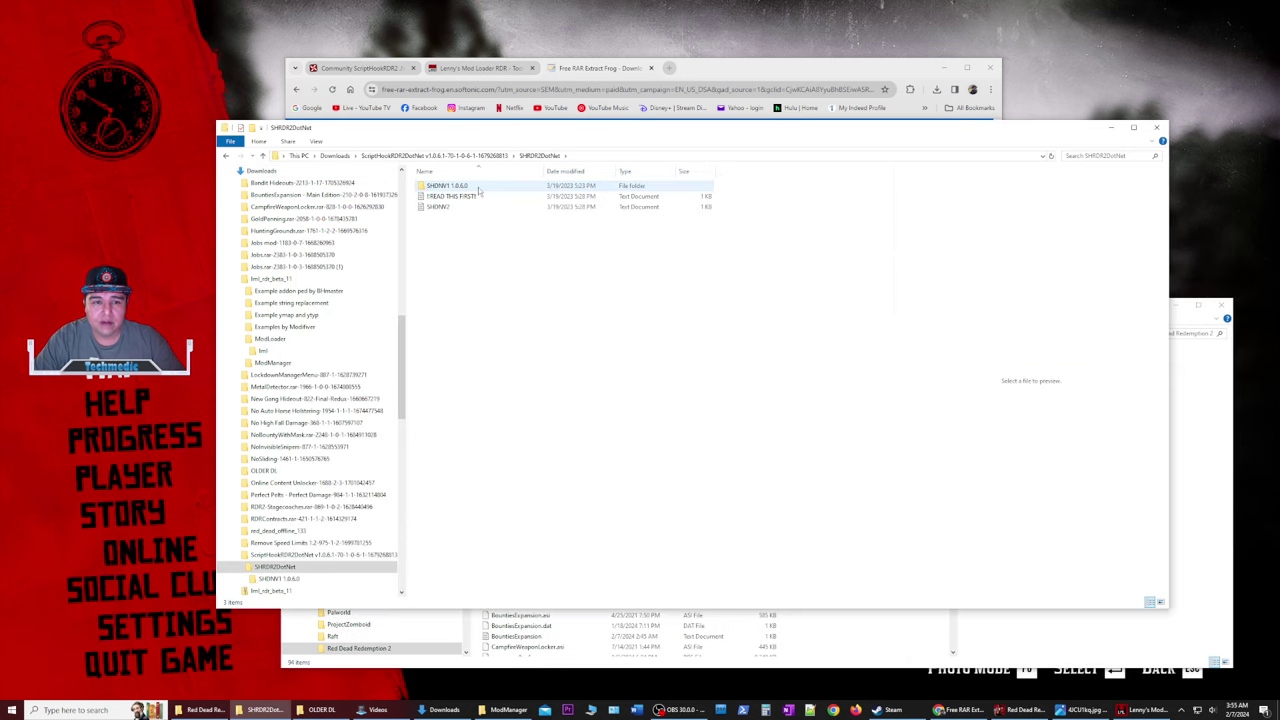
{"action": "double_click", "coordinate": [479, 187]}
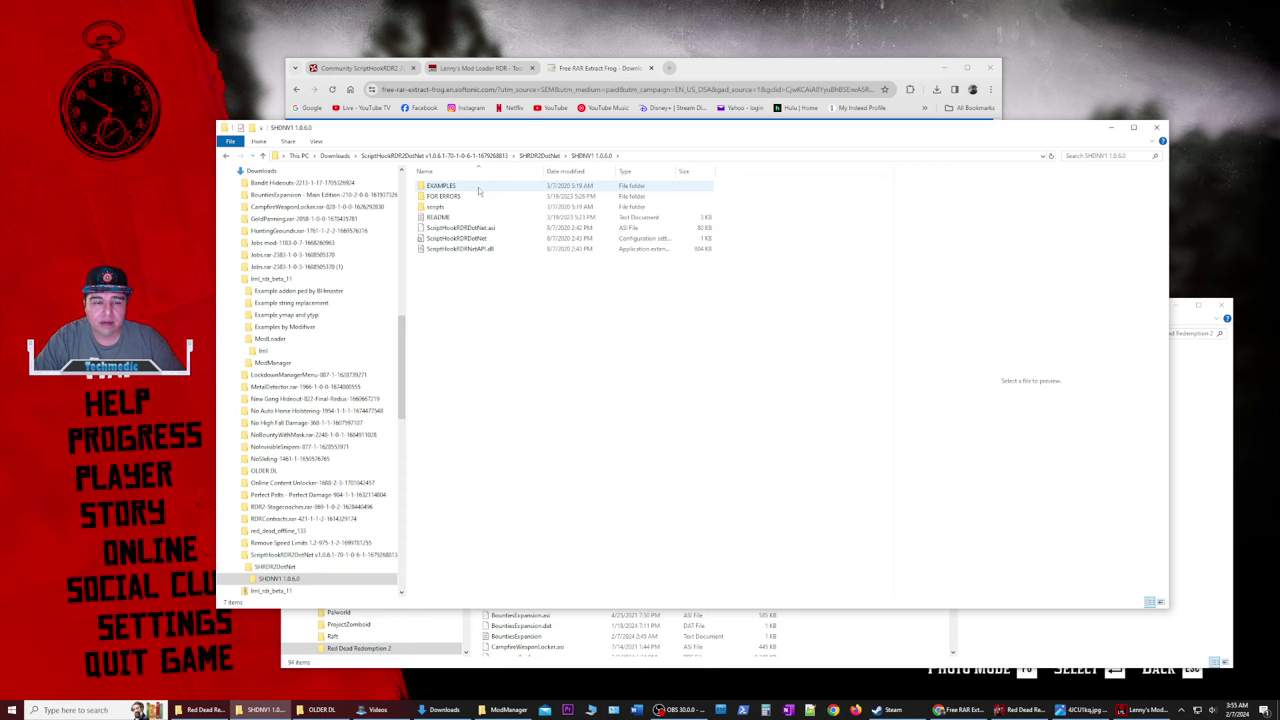
Copy the scripts folder, ScriptHookRDR2DotNet.asi, its config file and ScriptHookRDR2NetAPI.dll.
{"action": "left_click", "coordinate": [472, 207]}
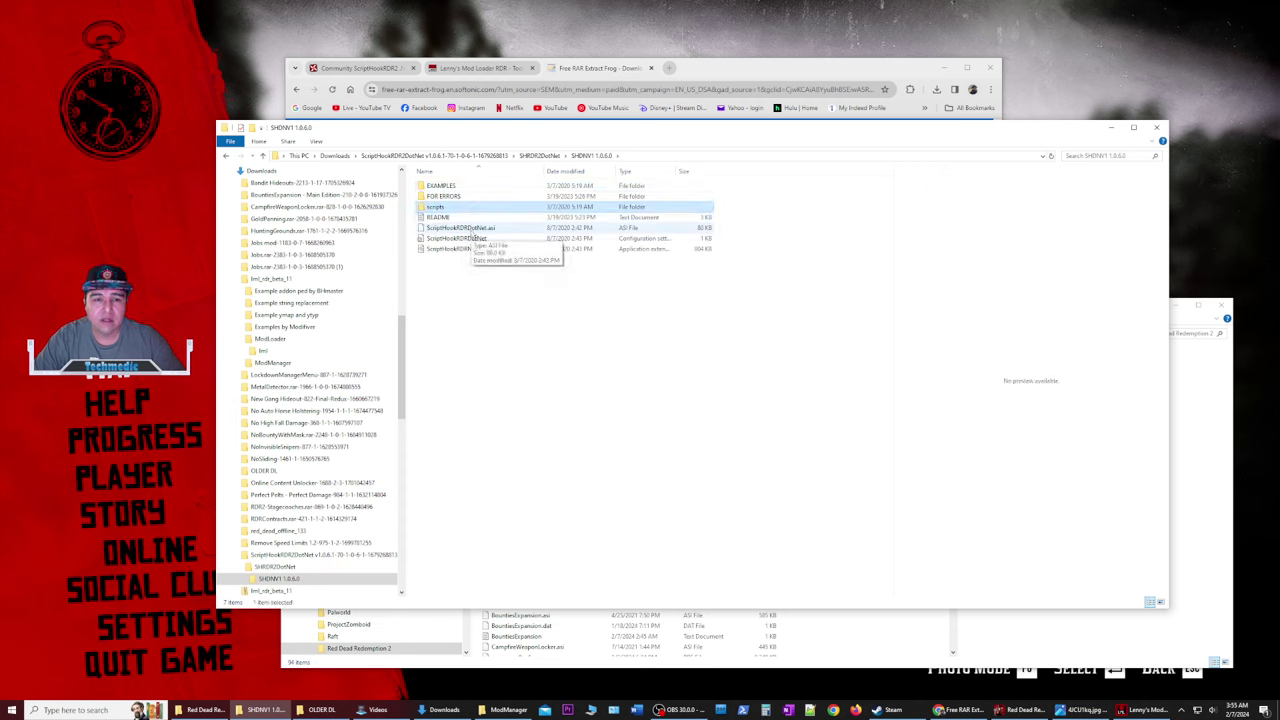
{"action": "left_click", "coordinate": [470, 229], "text": "ctrl"}
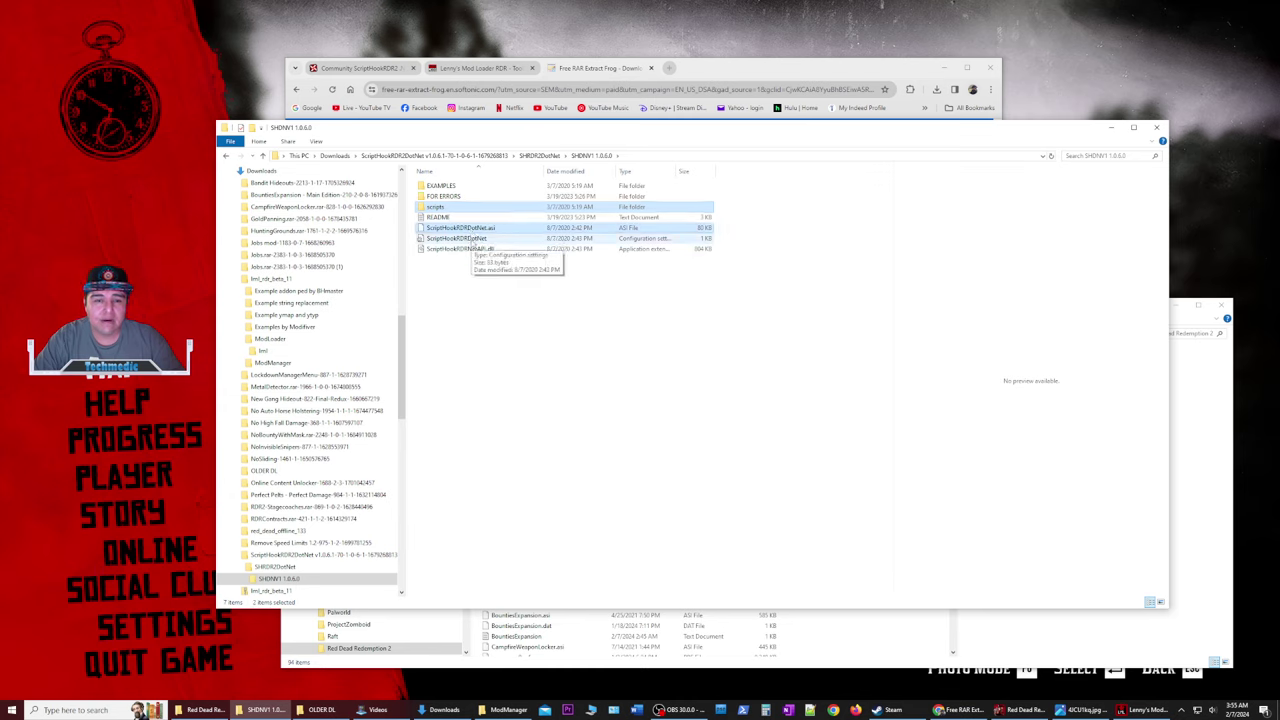
{"action": "left_click", "coordinate": [470, 239], "text": "ctrl"}
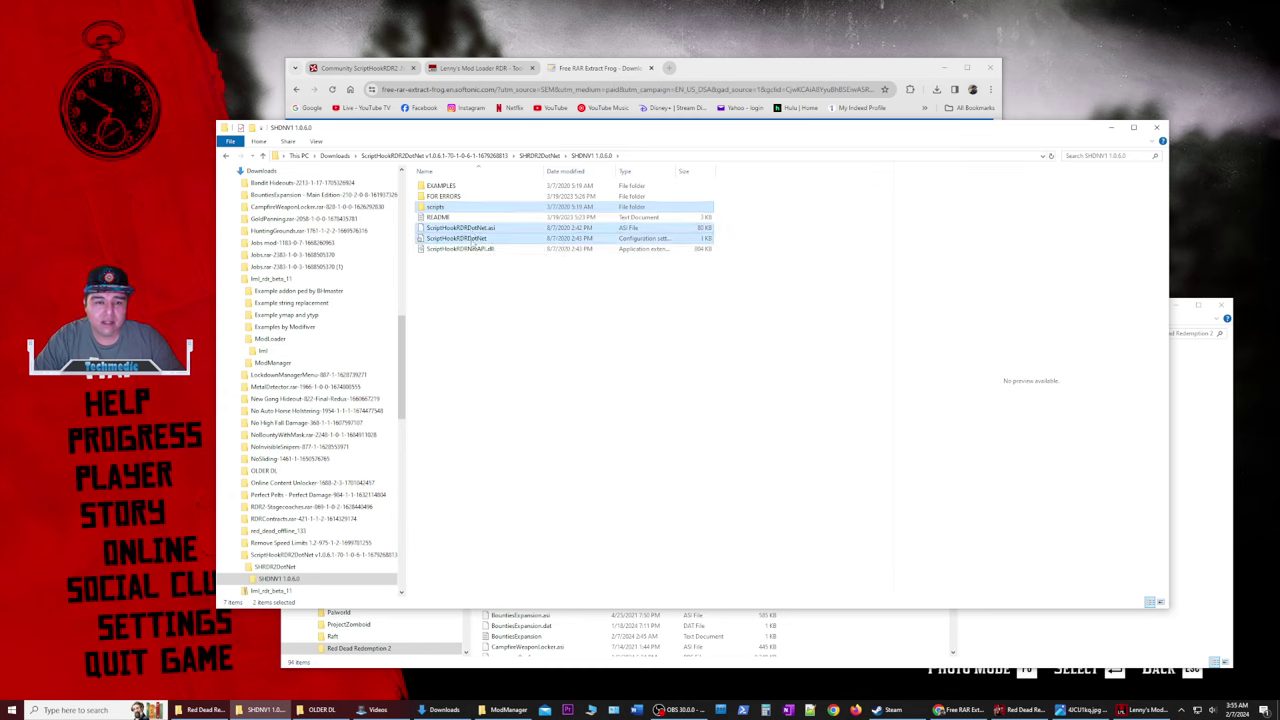
{"action": "left_click", "coordinate": [470, 249], "text": "ctrl"}
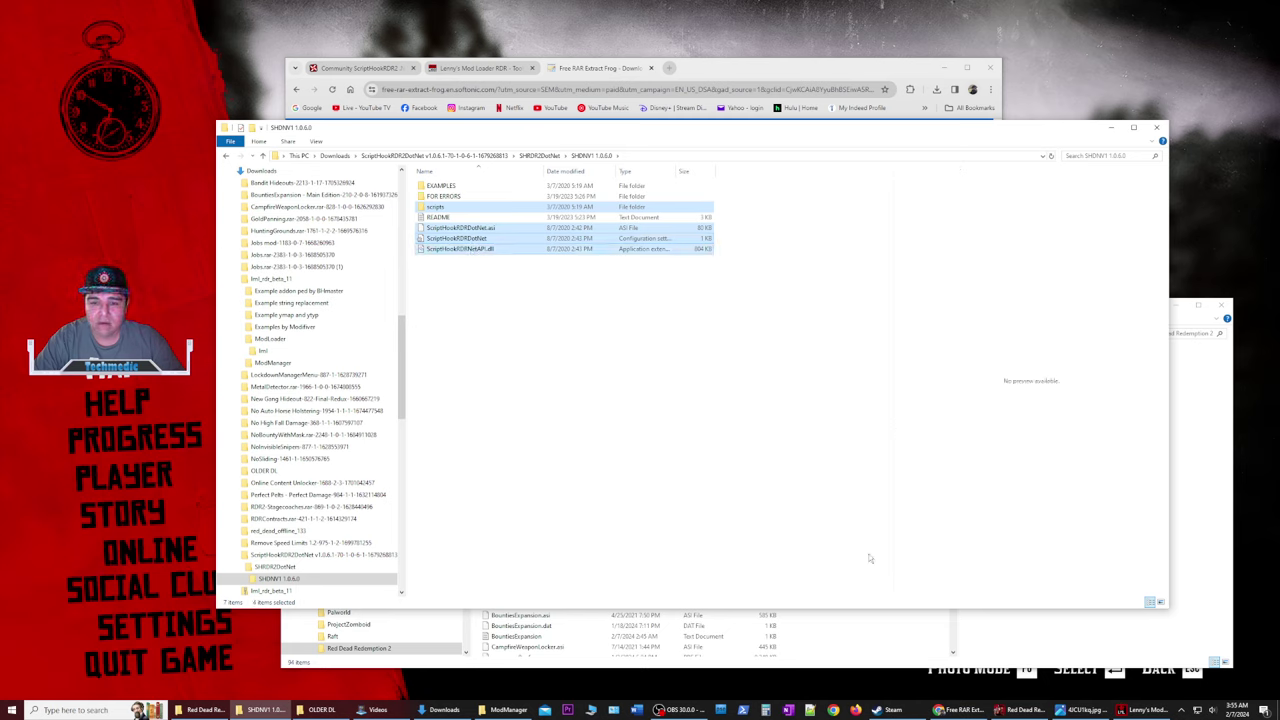
{"action": "right_click", "coordinate": [596, 251]}
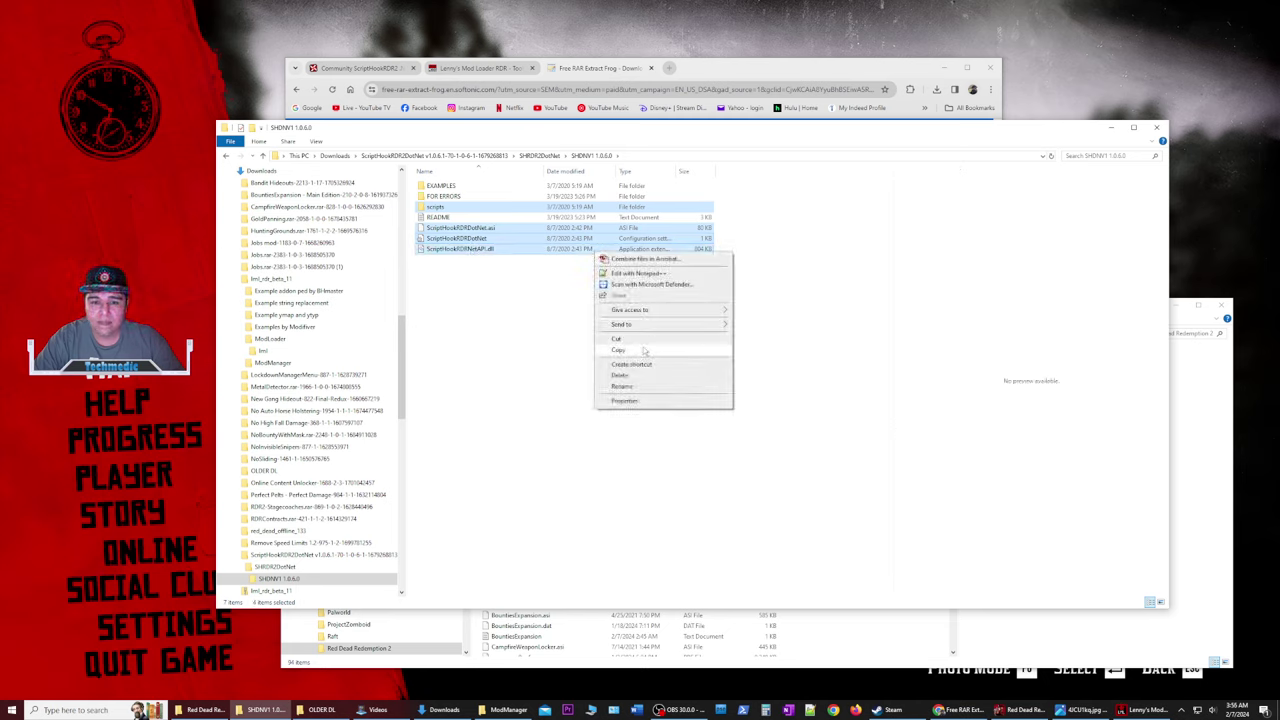
{"action": "left_click", "coordinate": [645, 350]}
Bring the game folder window forward and open its context menu, closing it without pasting.
{"action": "left_click", "coordinate": [855, 620]}
{"action": "right_click", "coordinate": [846, 487]}
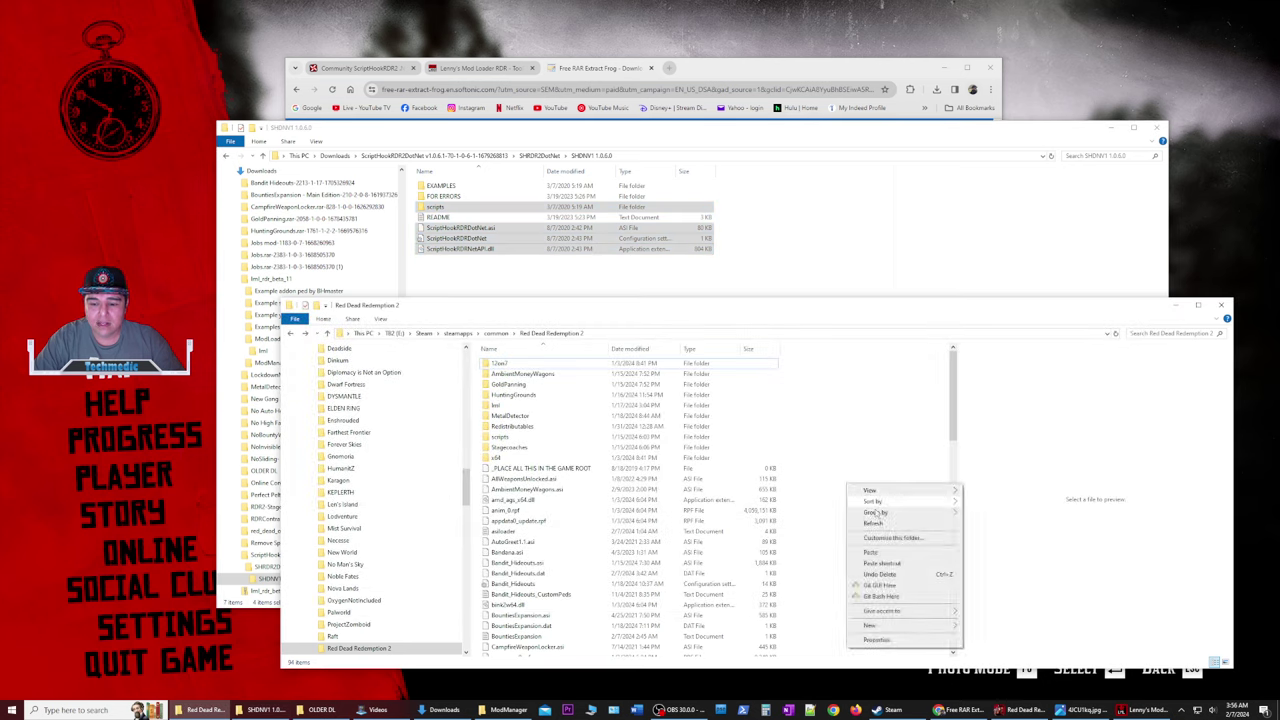
{"action": "left_click", "coordinate": [864, 398]}
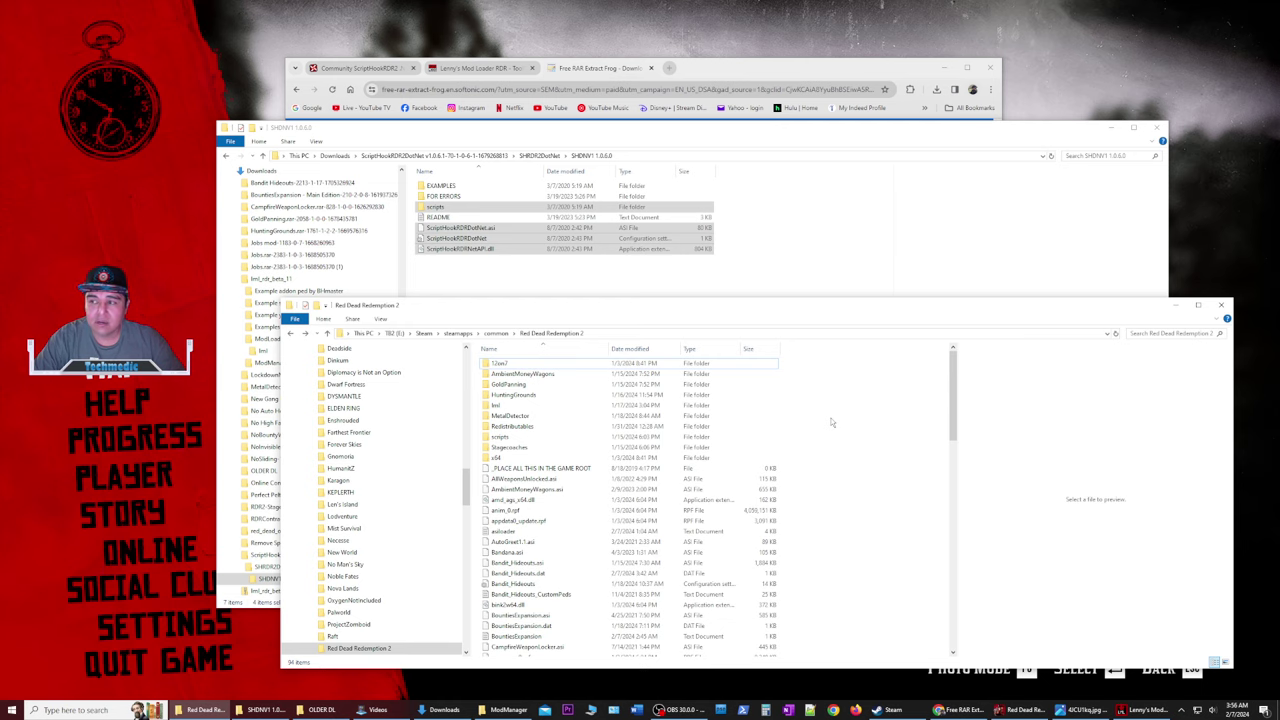
Go to the Red Dead Redemption 2 game page on Nexus Mods and choose Popular (All Time).
{"action": "left_click", "coordinate": [360, 68]}
{"action": "scroll", "coordinate": [490, 287], "scroll_direction": "up", "scroll_amount": 1}
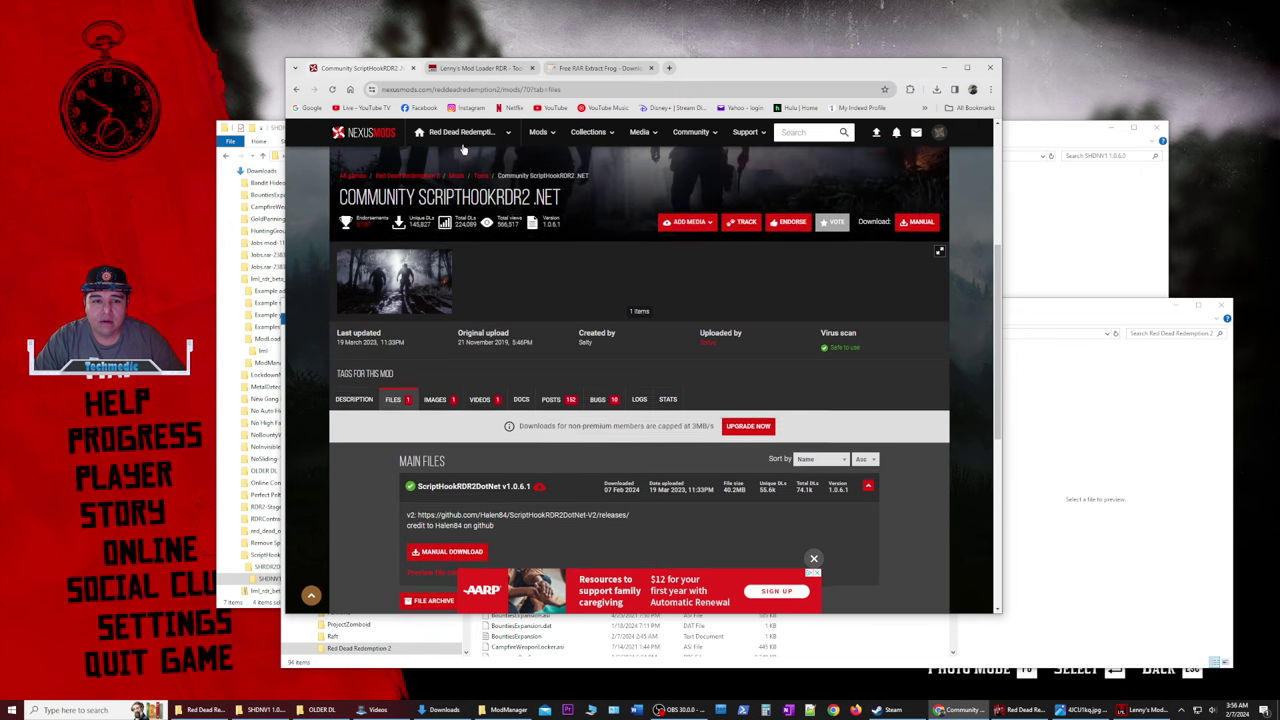
{"action": "left_click", "coordinate": [460, 132]}
{"action": "scroll", "coordinate": [663, 377], "scroll_direction": "down", "scroll_amount": 5}
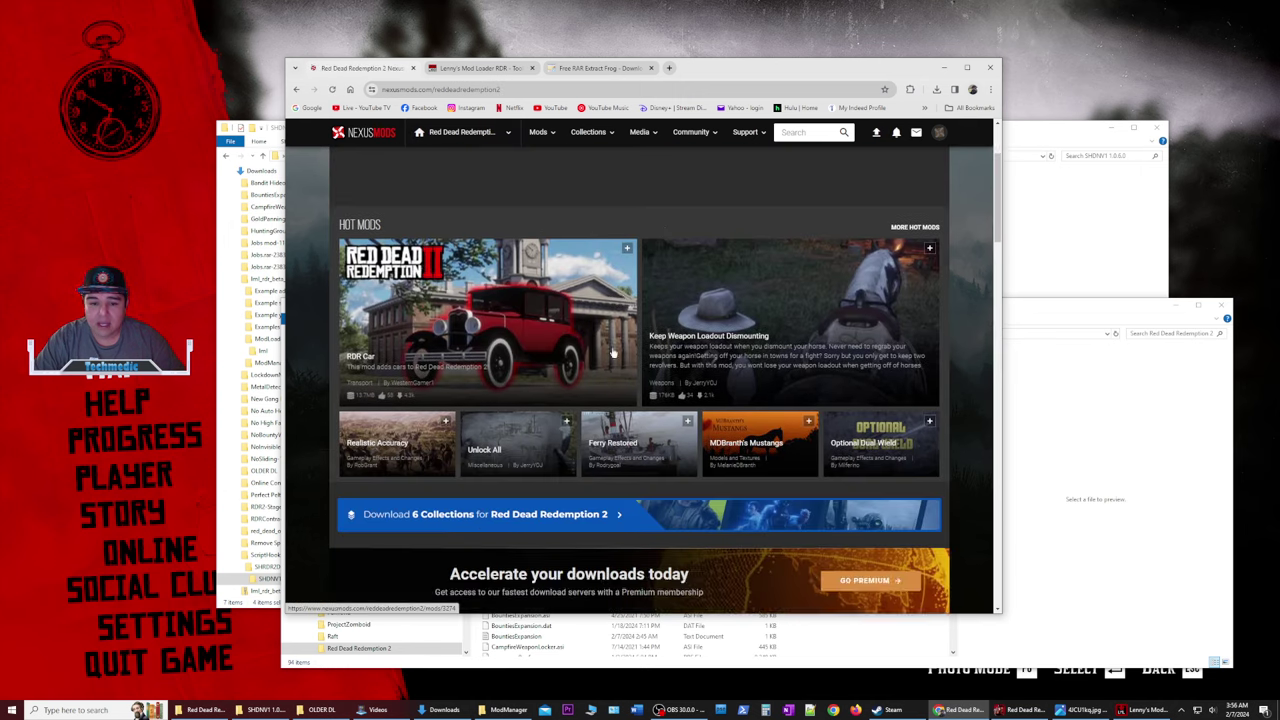
{"action": "left_click", "coordinate": [596, 310]}
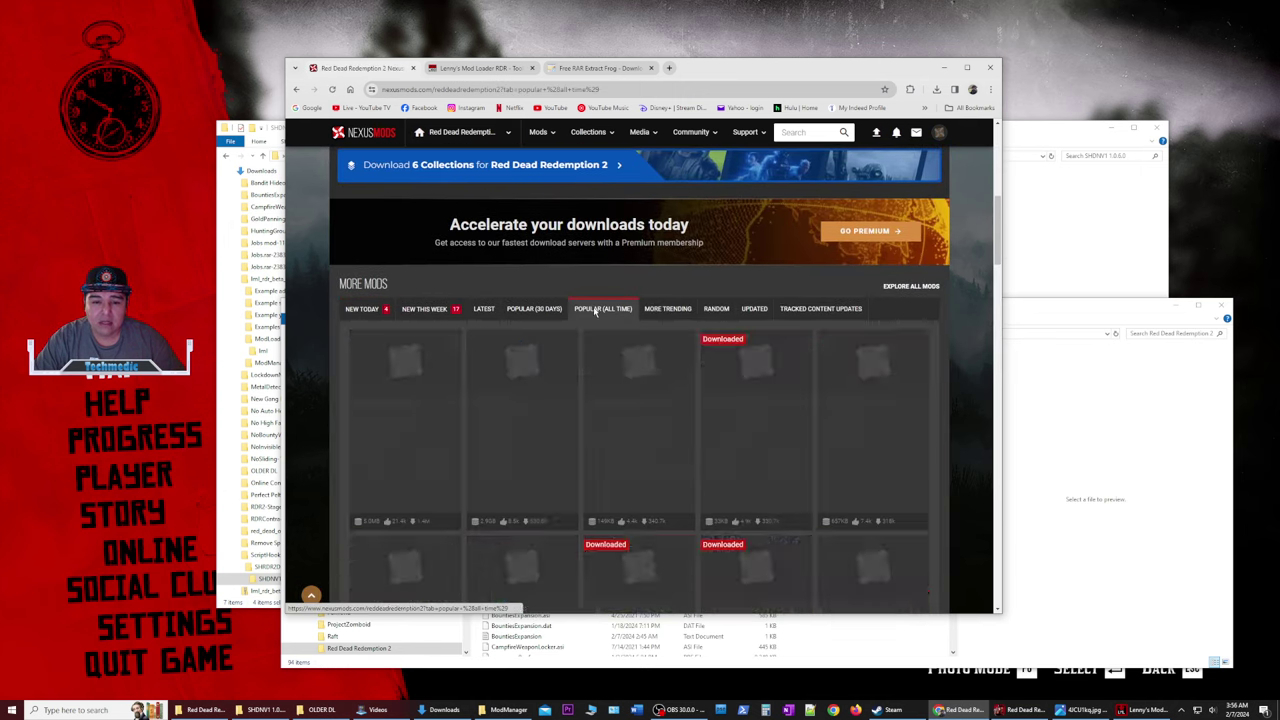
Scroll through the Popular (All Time) mods list, which starts with Rampage Trainer.
{"action": "scroll", "coordinate": [596, 310], "scroll_direction": "down", "scroll_amount": 1}
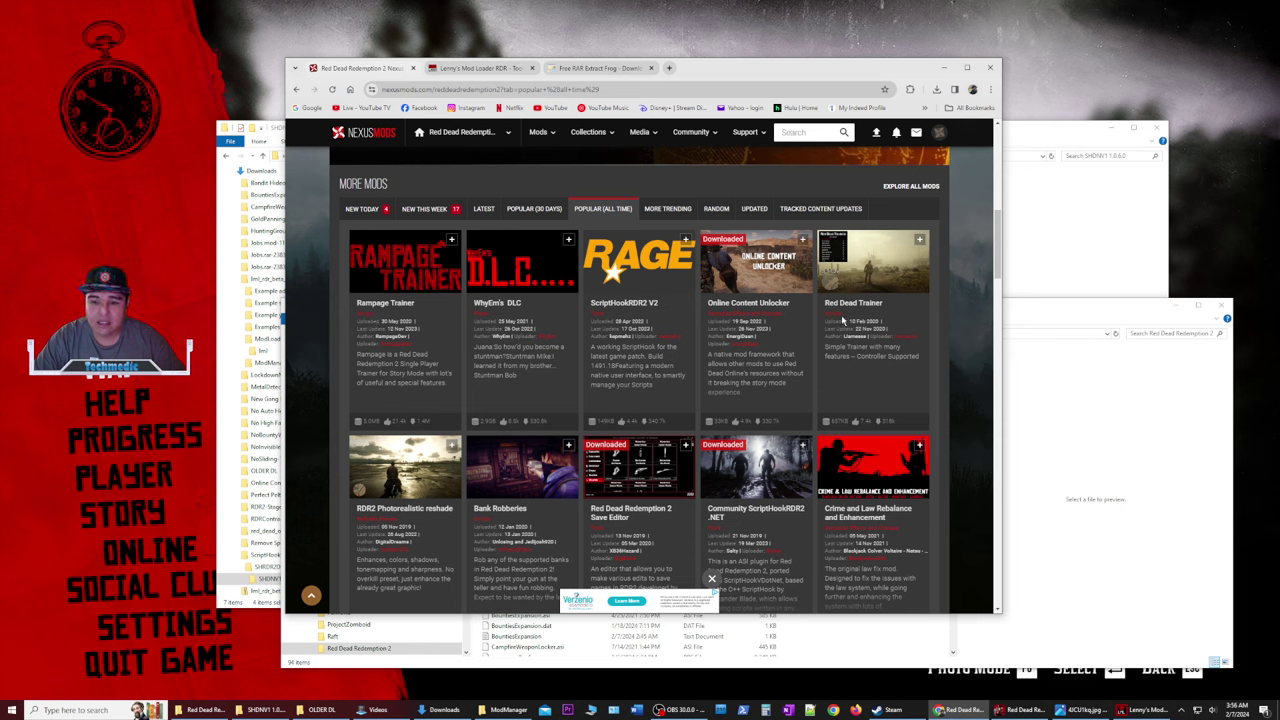
{"action": "scroll", "coordinate": [861, 374], "scroll_direction": "down", "scroll_amount": 4}
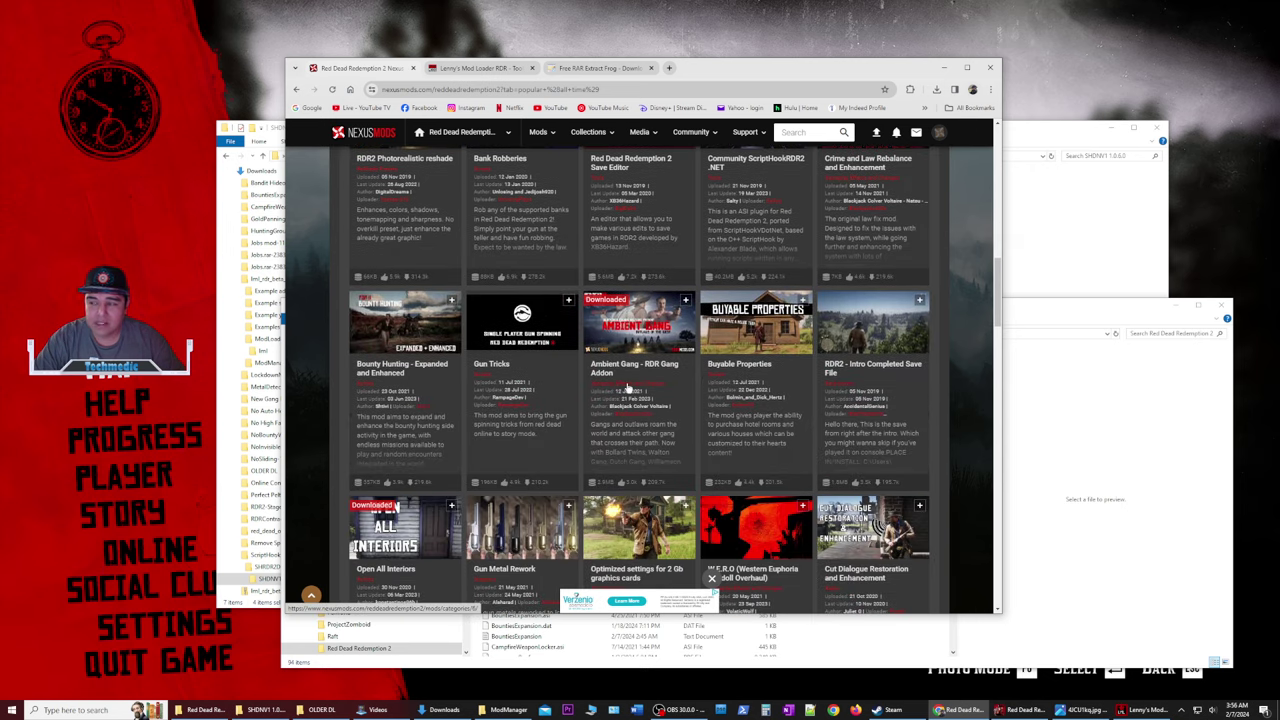
{"action": "scroll", "coordinate": [628, 388], "scroll_direction": "up", "scroll_amount": 1}
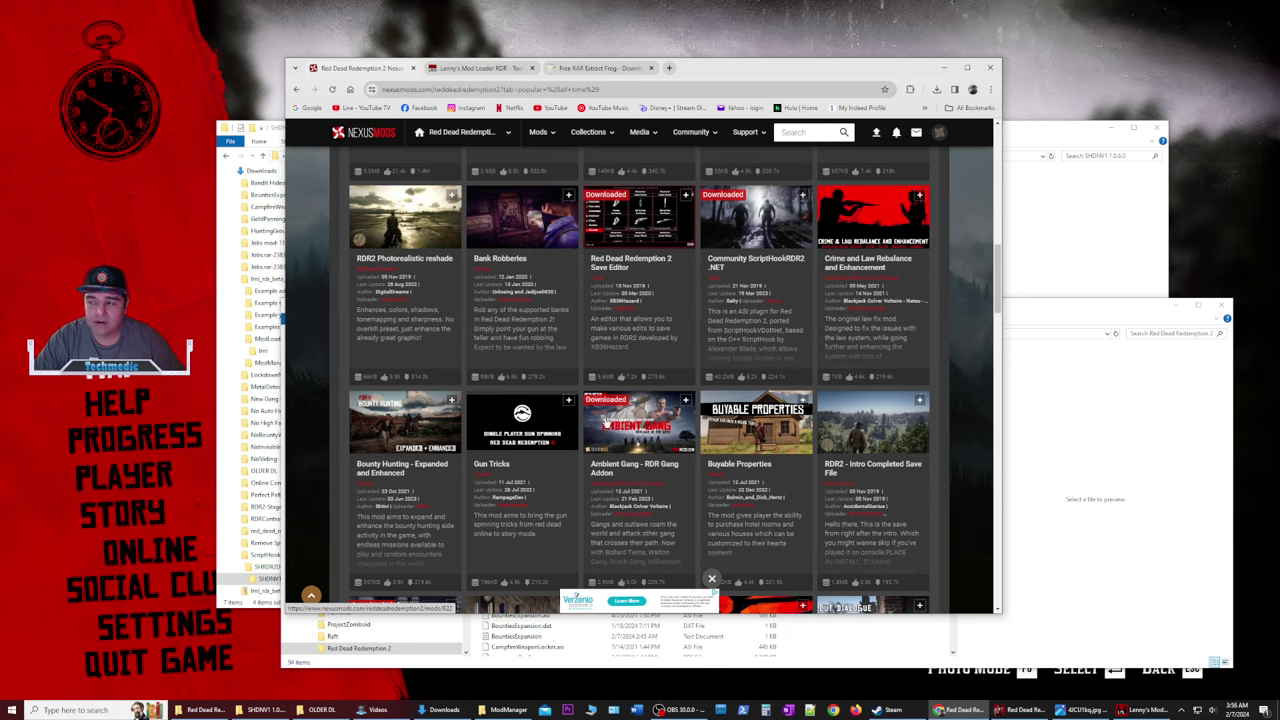
{"action": "scroll", "coordinate": [610, 420], "scroll_direction": "up", "scroll_amount": 1}
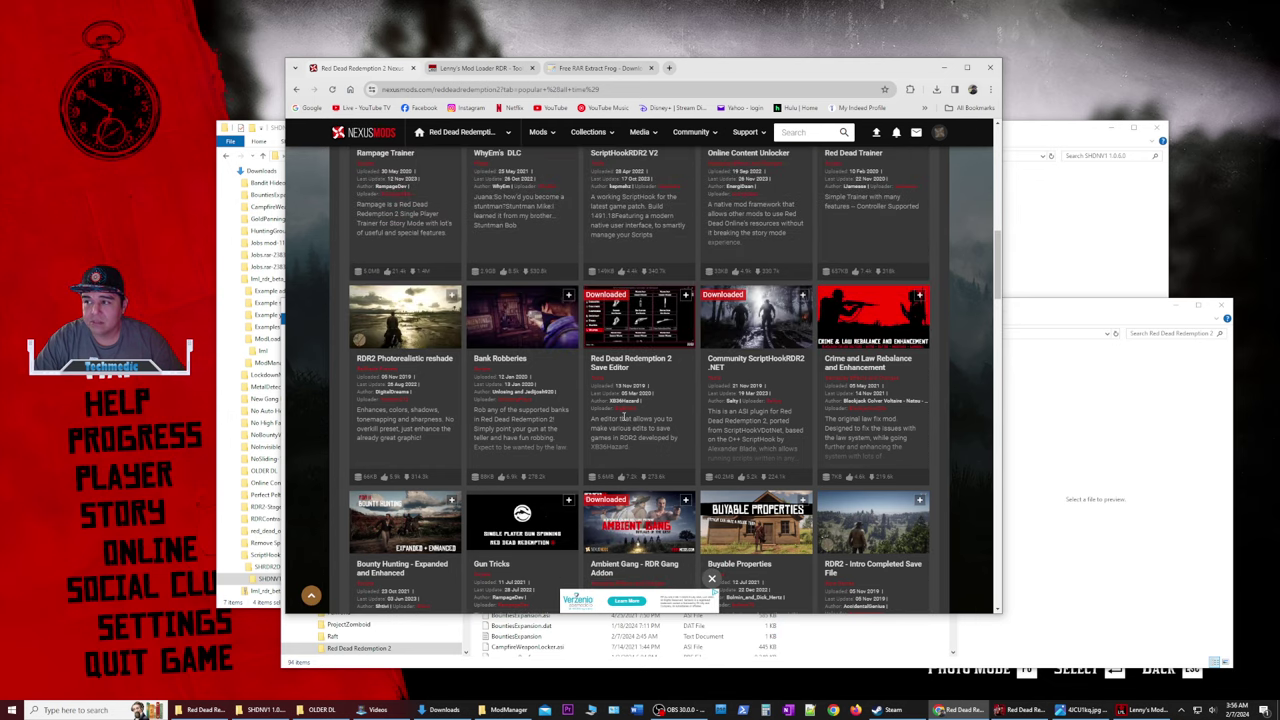
{"action": "scroll", "coordinate": [623, 418], "scroll_direction": "up", "scroll_amount": 1}
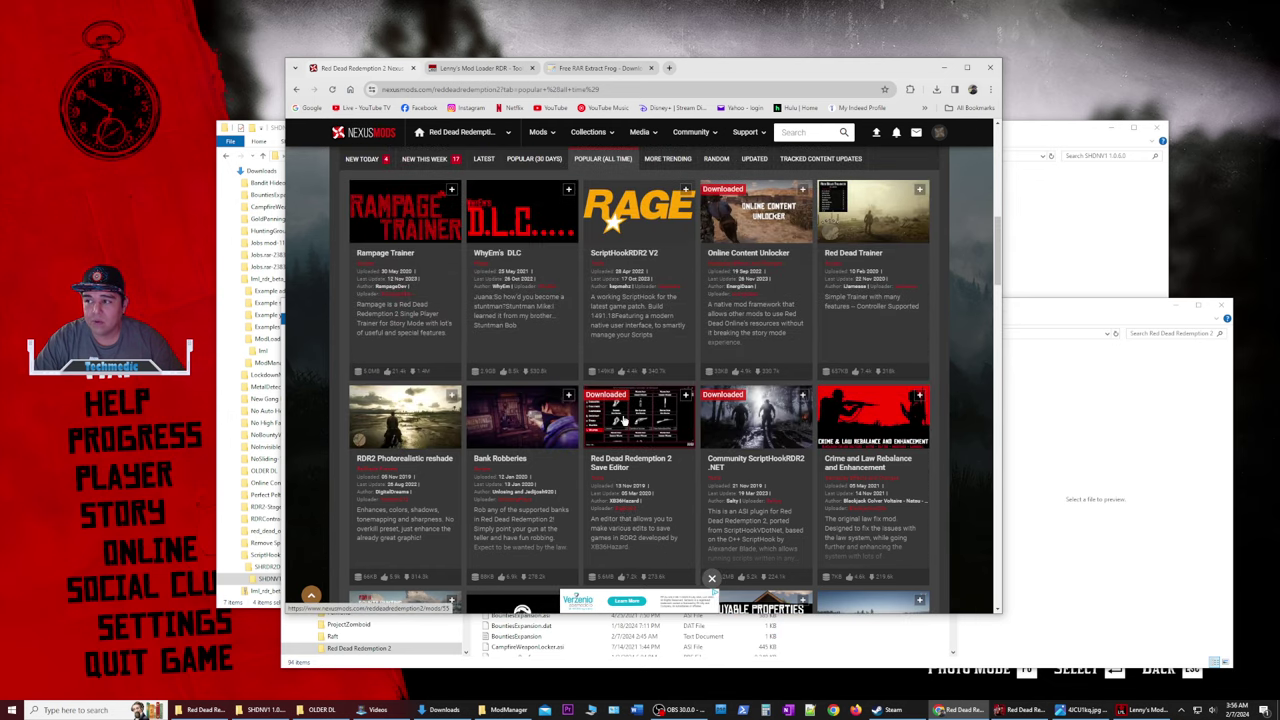
{"action": "scroll", "coordinate": [623, 420], "scroll_direction": "up", "scroll_amount": 2}
{"action": "scroll", "coordinate": [622, 420], "scroll_direction": "down", "scroll_amount": 2}
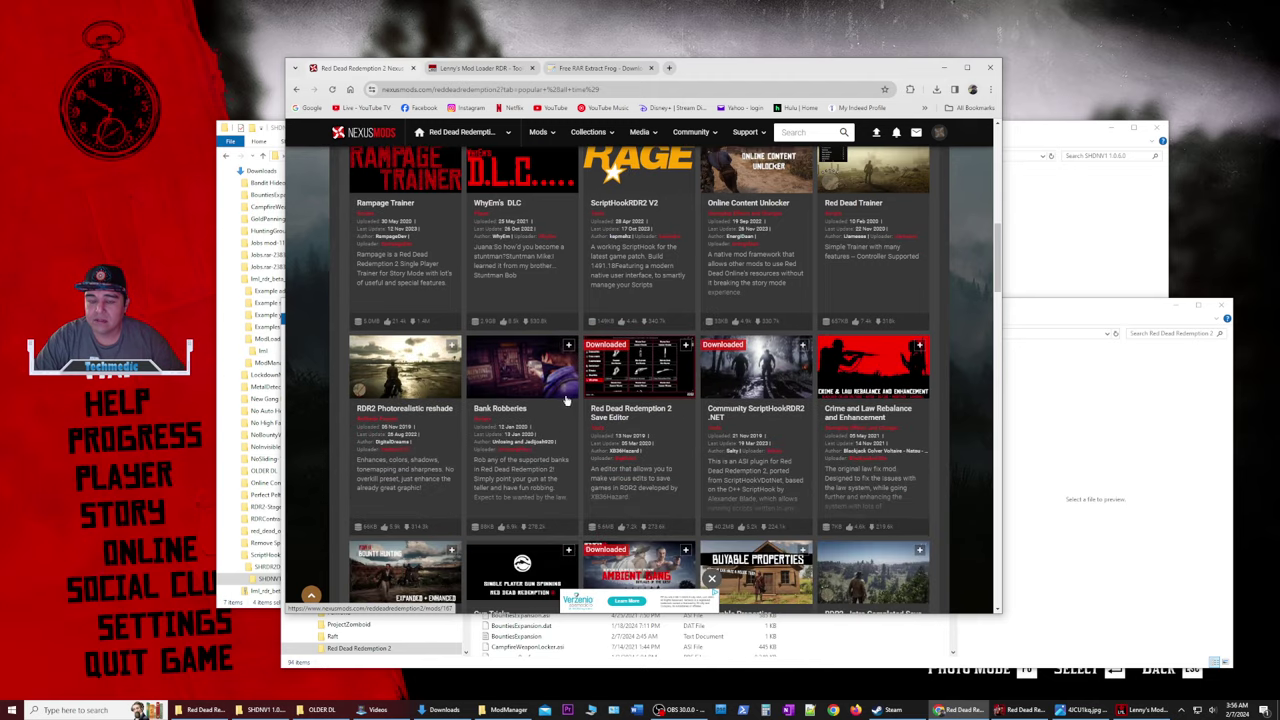
{"action": "scroll", "coordinate": [548, 397], "scroll_direction": "up", "scroll_amount": 2}
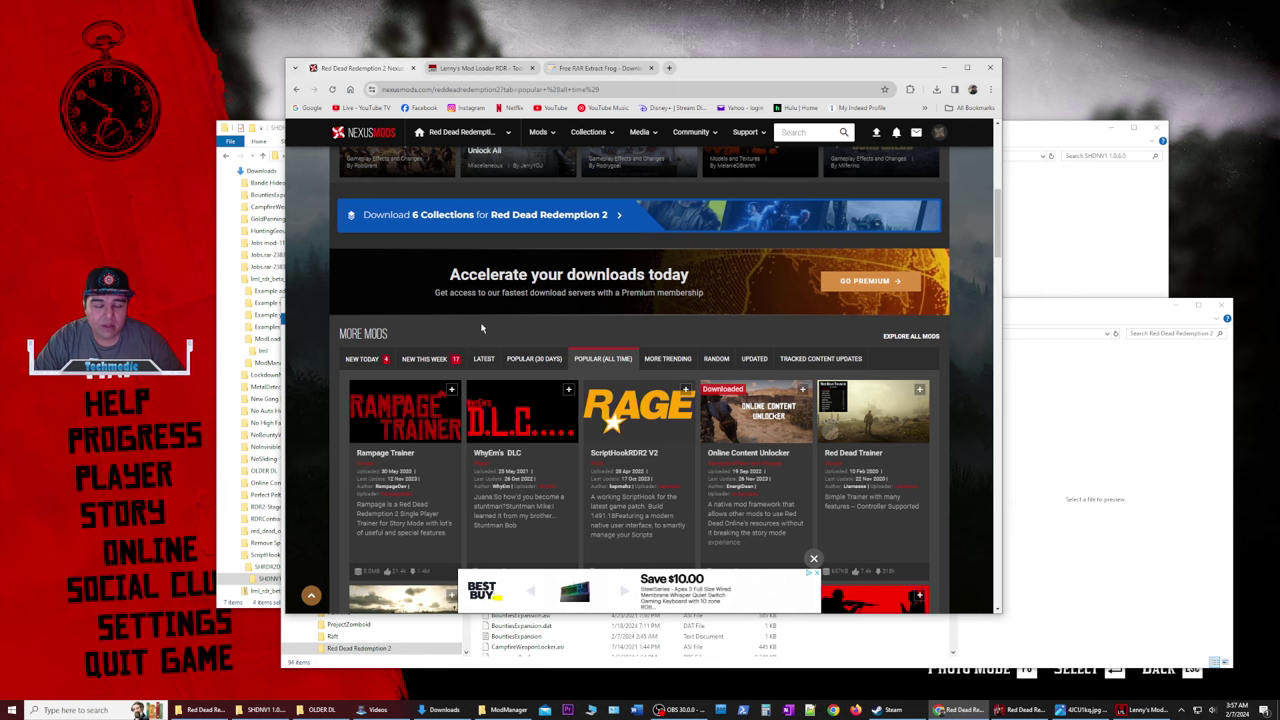
{"action": "left_click", "coordinate": [1028, 192]}
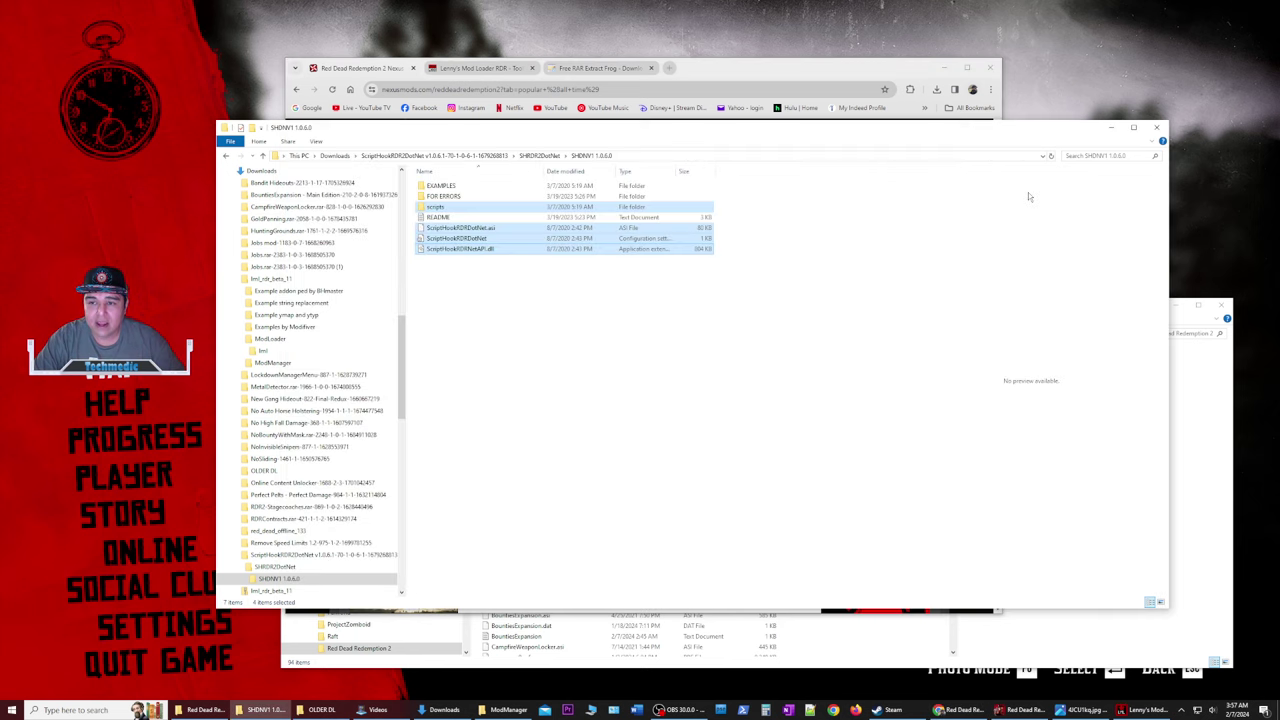
{"action": "left_click", "coordinate": [831, 630]}
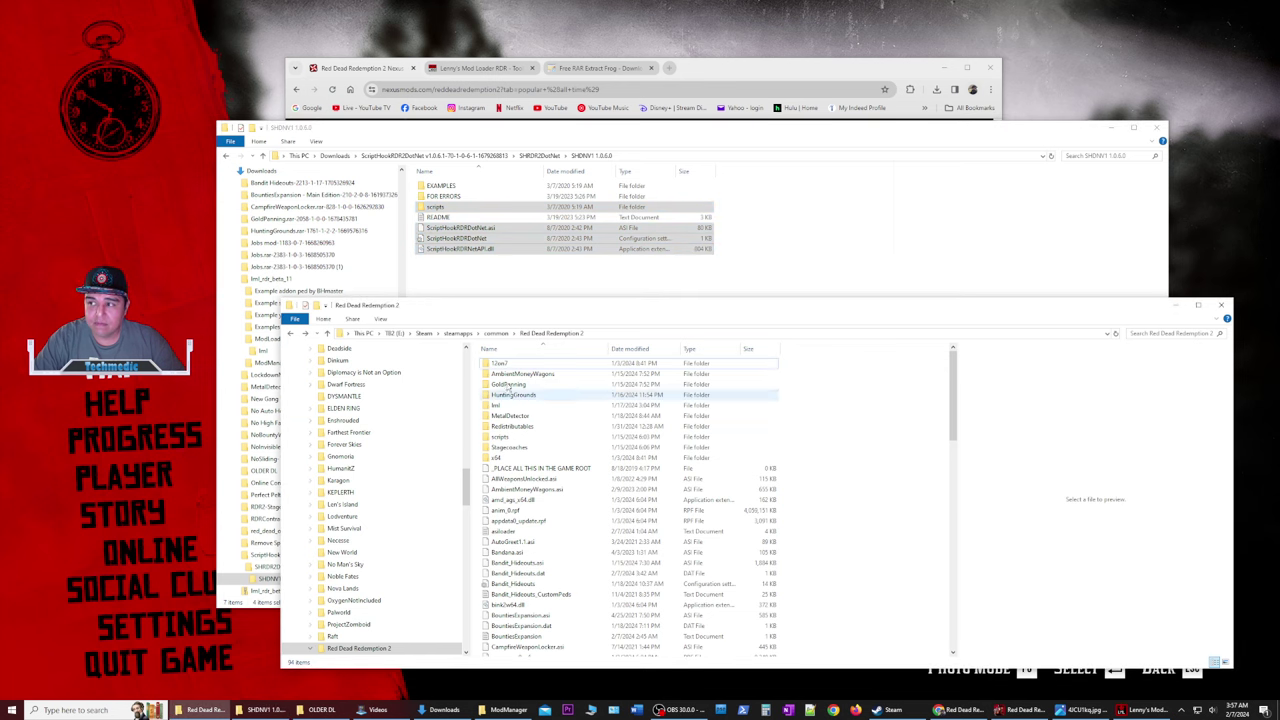
{"action": "left_click", "coordinate": [335, 155]}
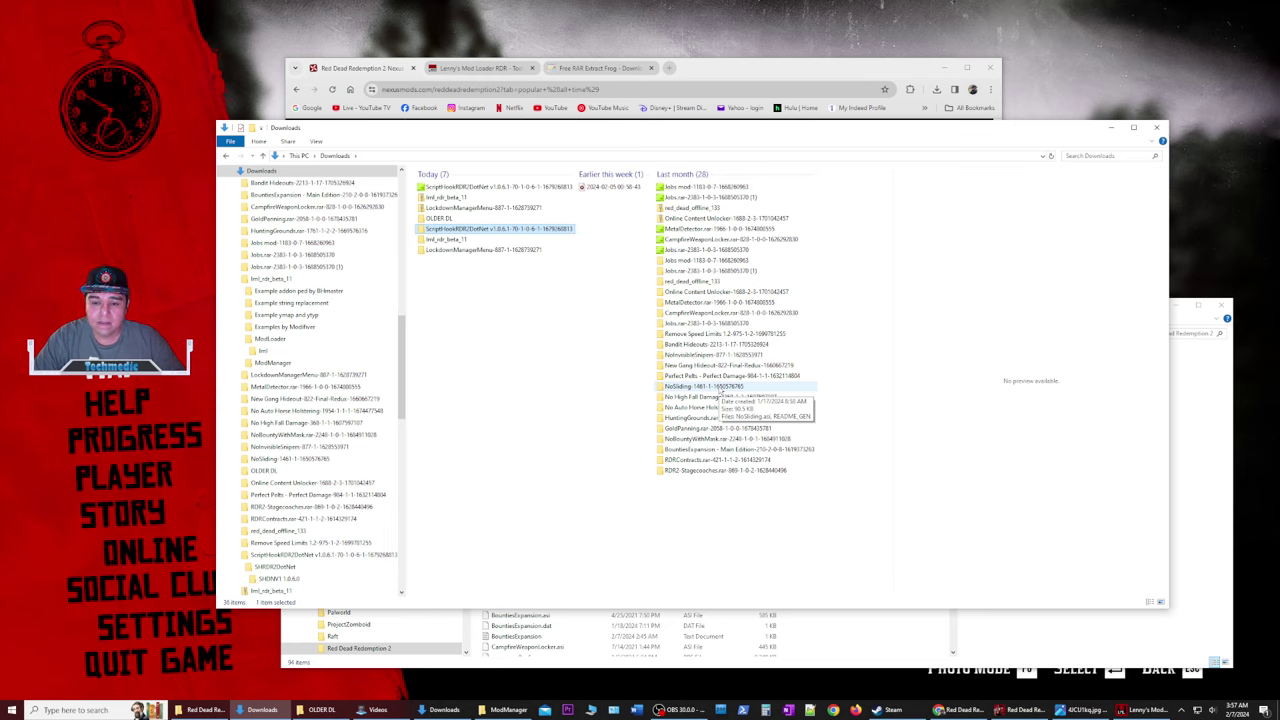
{"action": "double_click", "coordinate": [719, 388]}
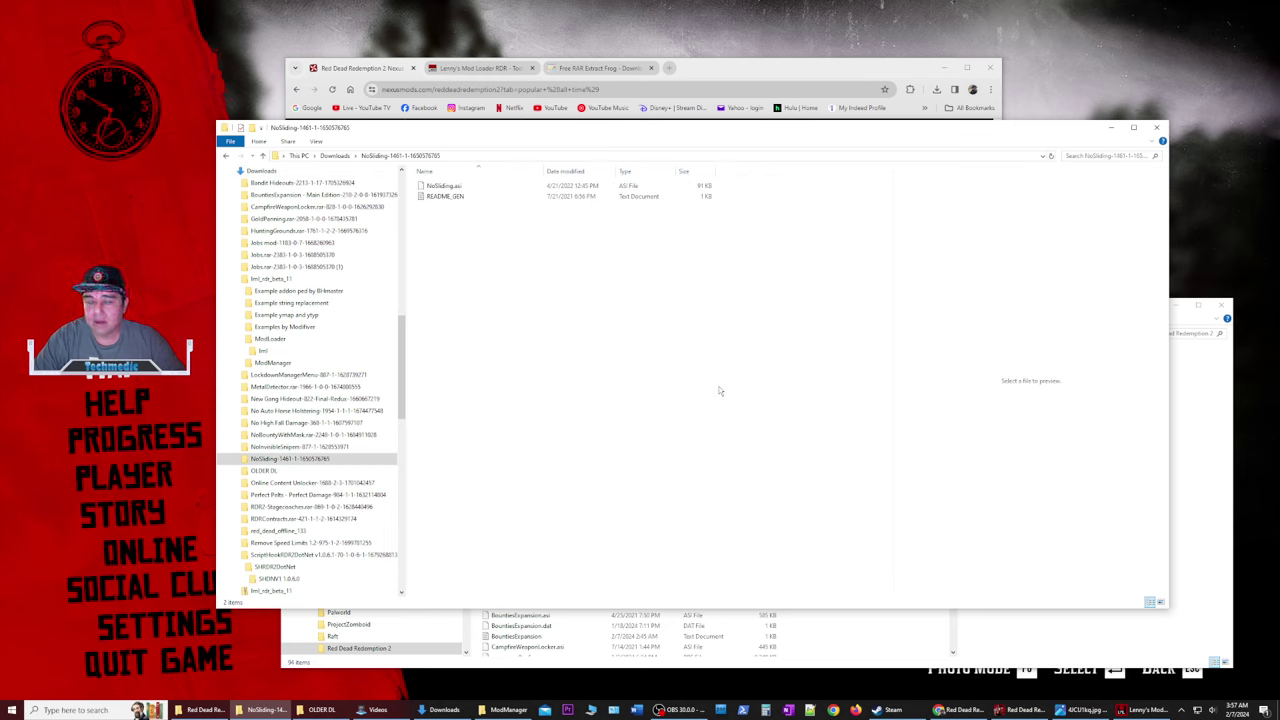
Copy NoSliding.asi, then bring forward the game folder and scroll its file list.
{"action": "left_click", "coordinate": [470, 187]}
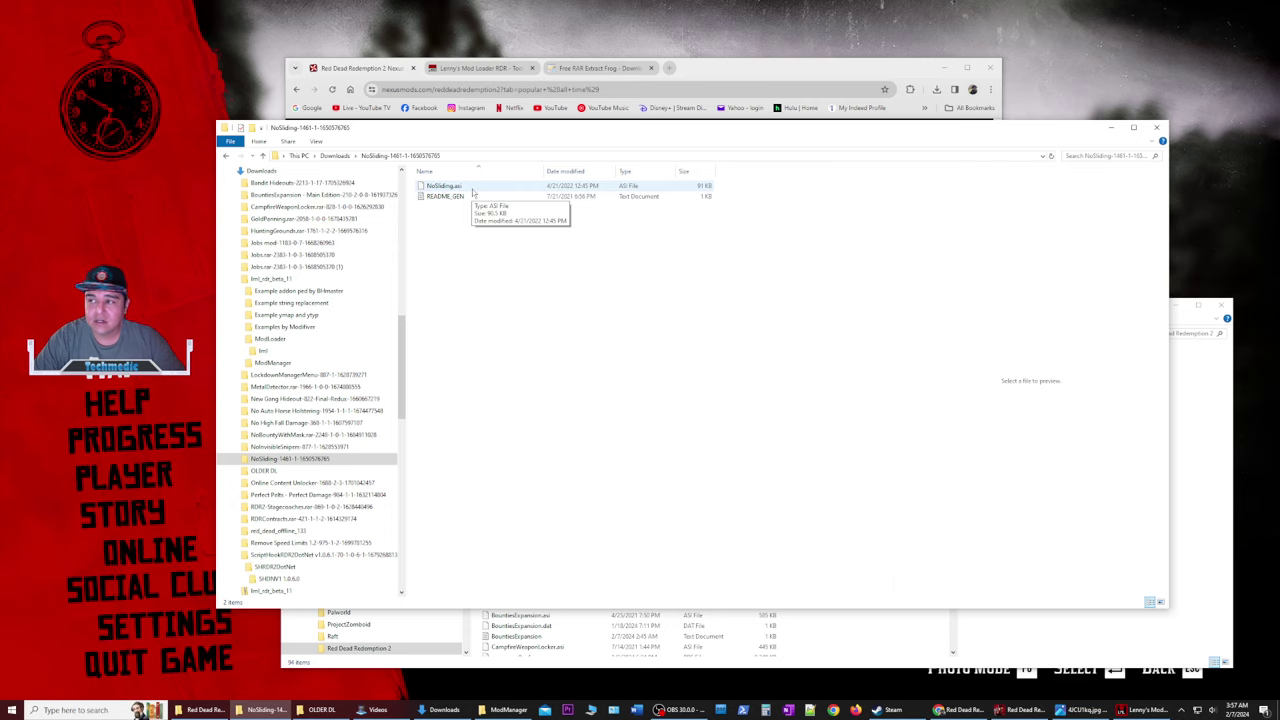
{"action": "left_click", "coordinate": [472, 189]}
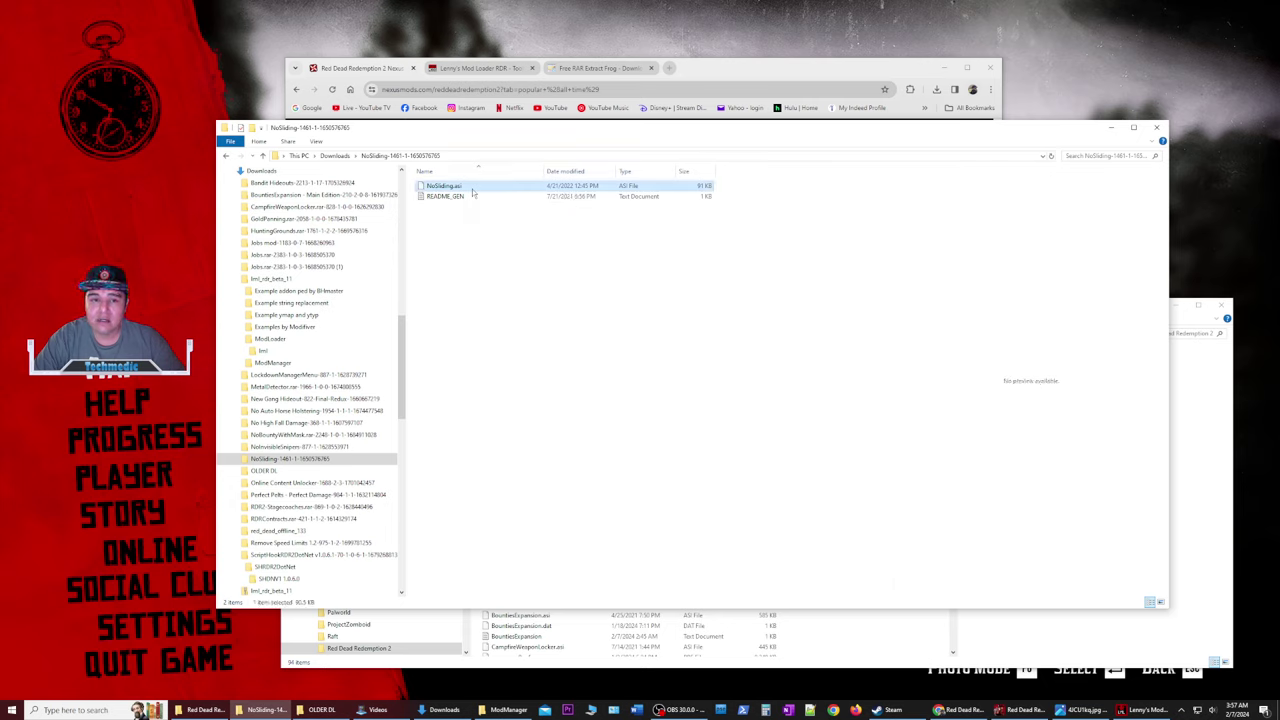
{"action": "right_click", "coordinate": [474, 193]}
{"action": "left_click", "coordinate": [537, 304]}
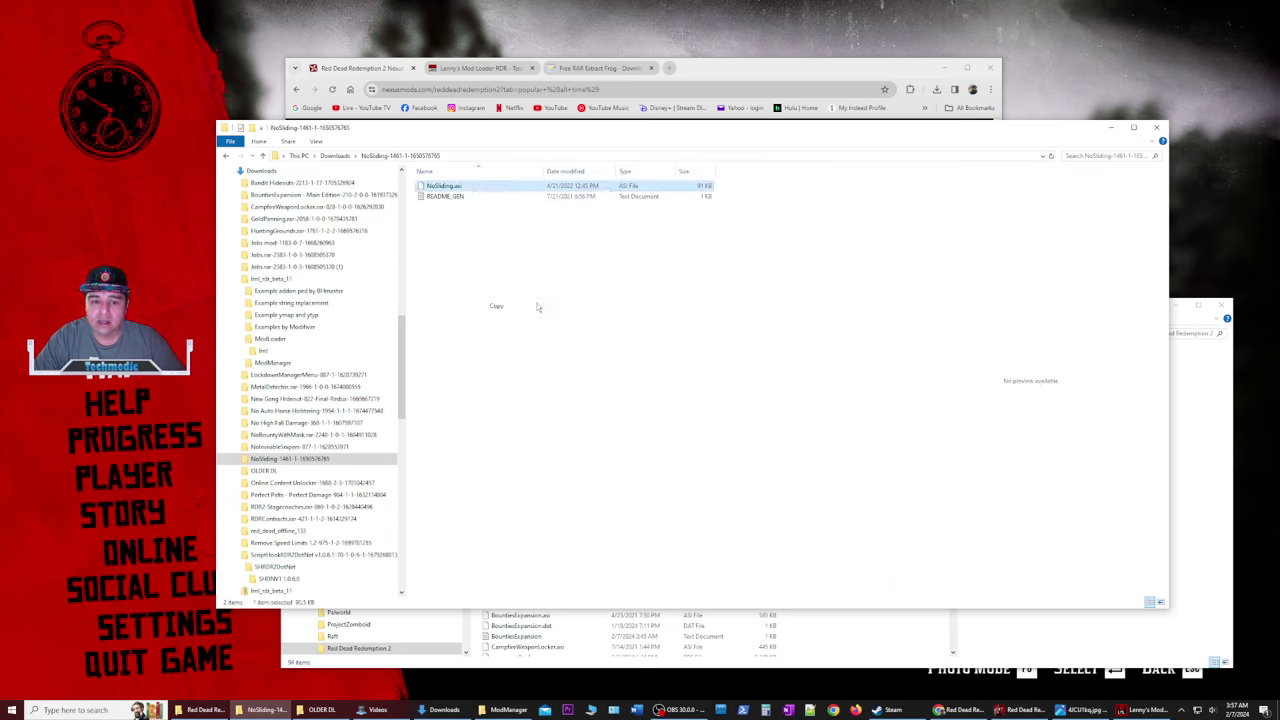
{"action": "left_click", "coordinate": [920, 621]}
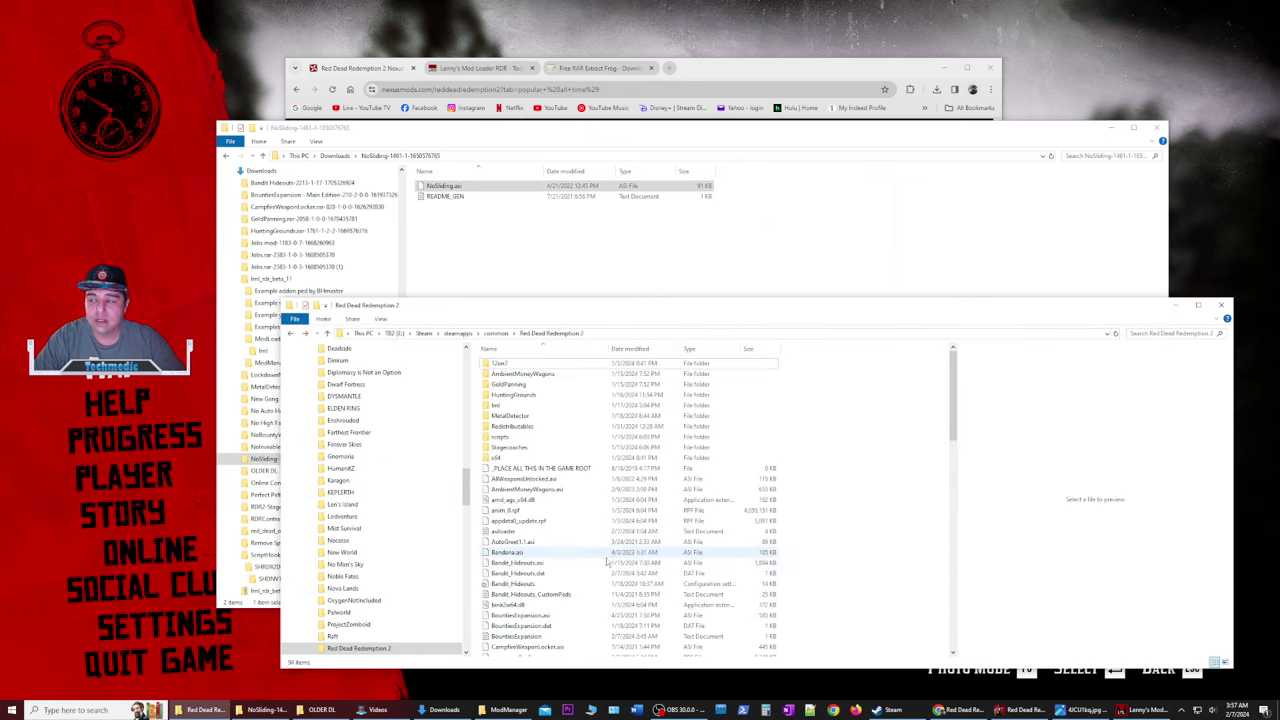
{"action": "scroll", "coordinate": [590, 523], "scroll_direction": "down", "scroll_amount": 5}
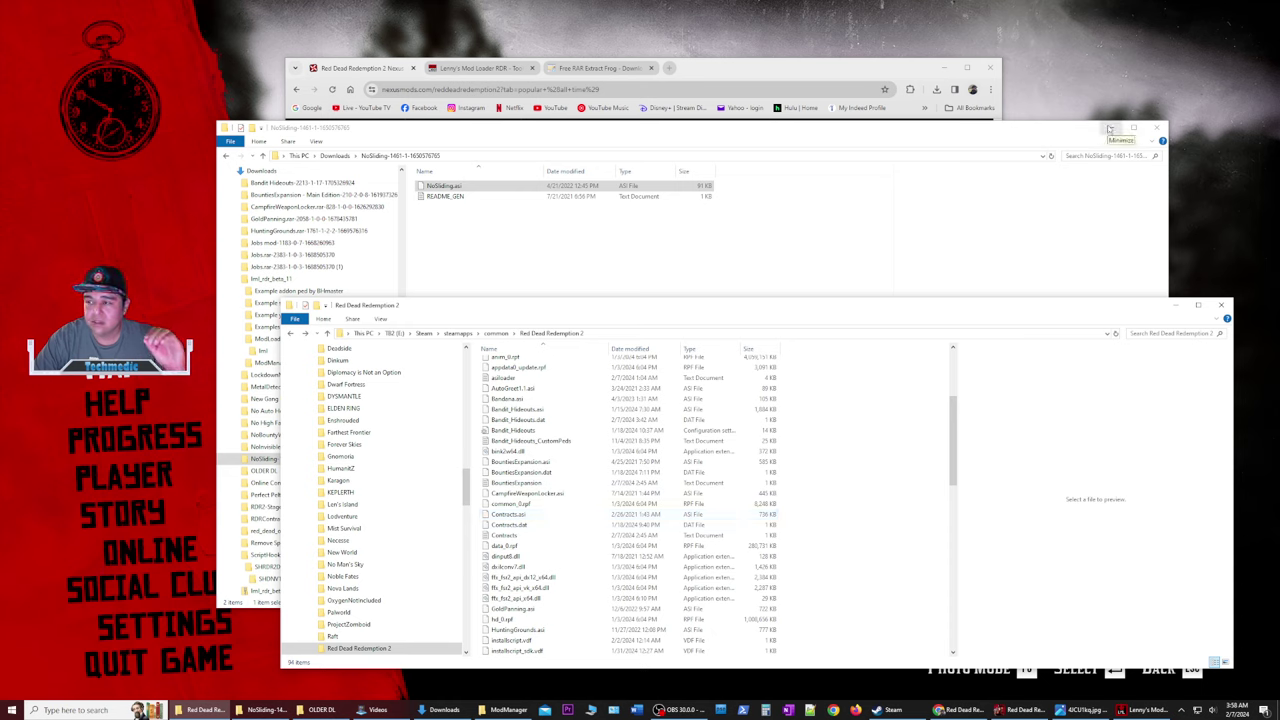
Minimize the NoSliding window, then bring it back forward from the taskbar.
{"action": "left_click", "coordinate": [1109, 128]}
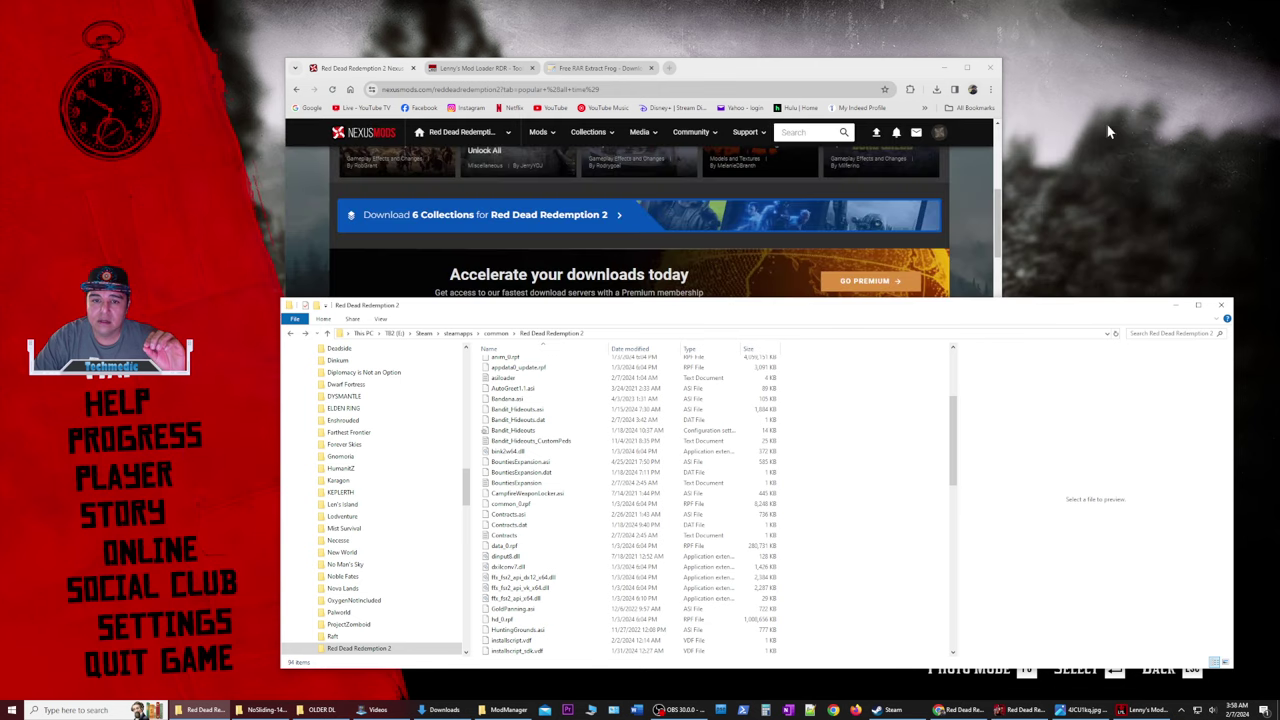
{"action": "left_click", "coordinate": [1122, 712]}
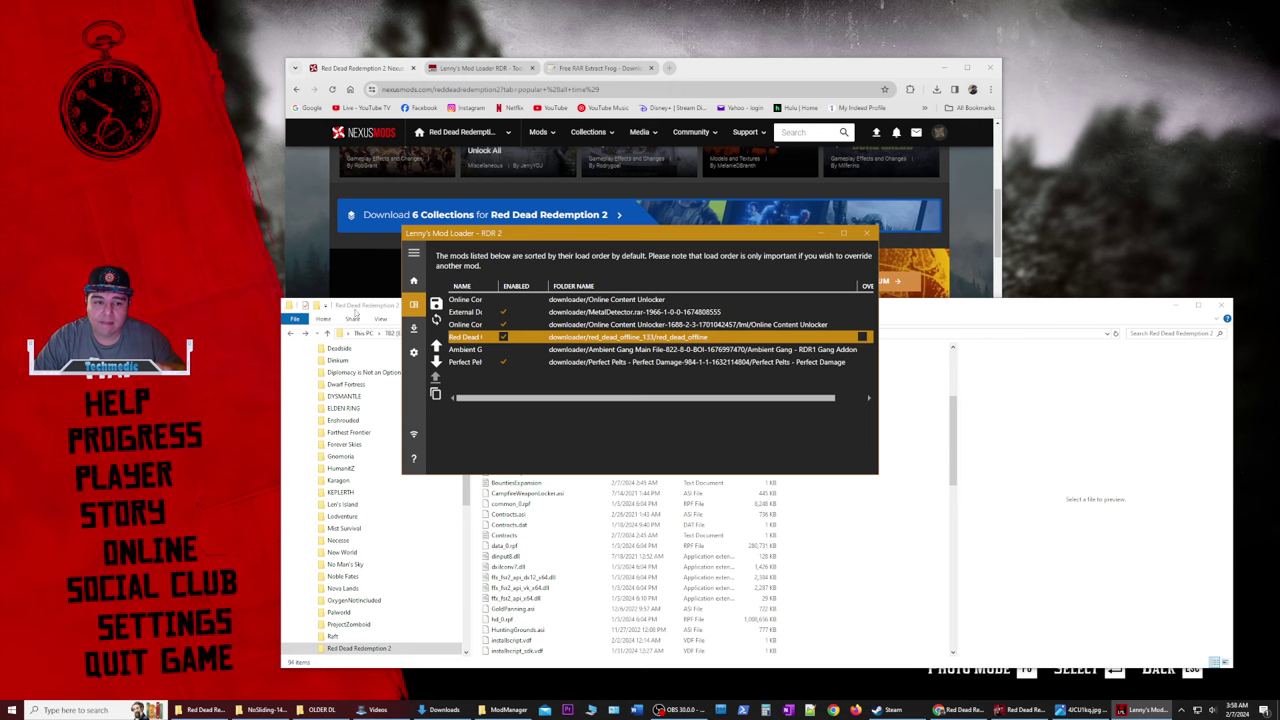
{"action": "mouse_move", "coordinate": [257, 711]}
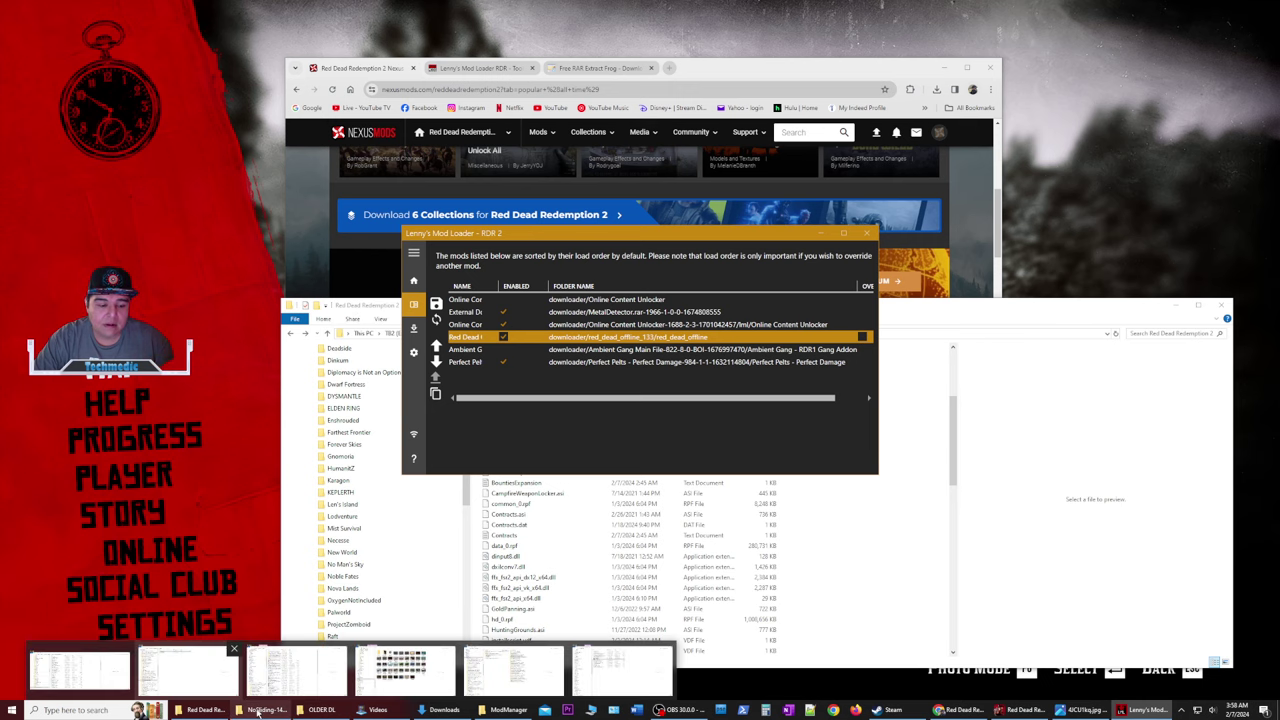
{"action": "left_click", "coordinate": [188, 668]}
Go up to Downloads and open lml_rdr_beta_11, then its ModManager folder.
{"action": "left_click", "coordinate": [330, 157]}
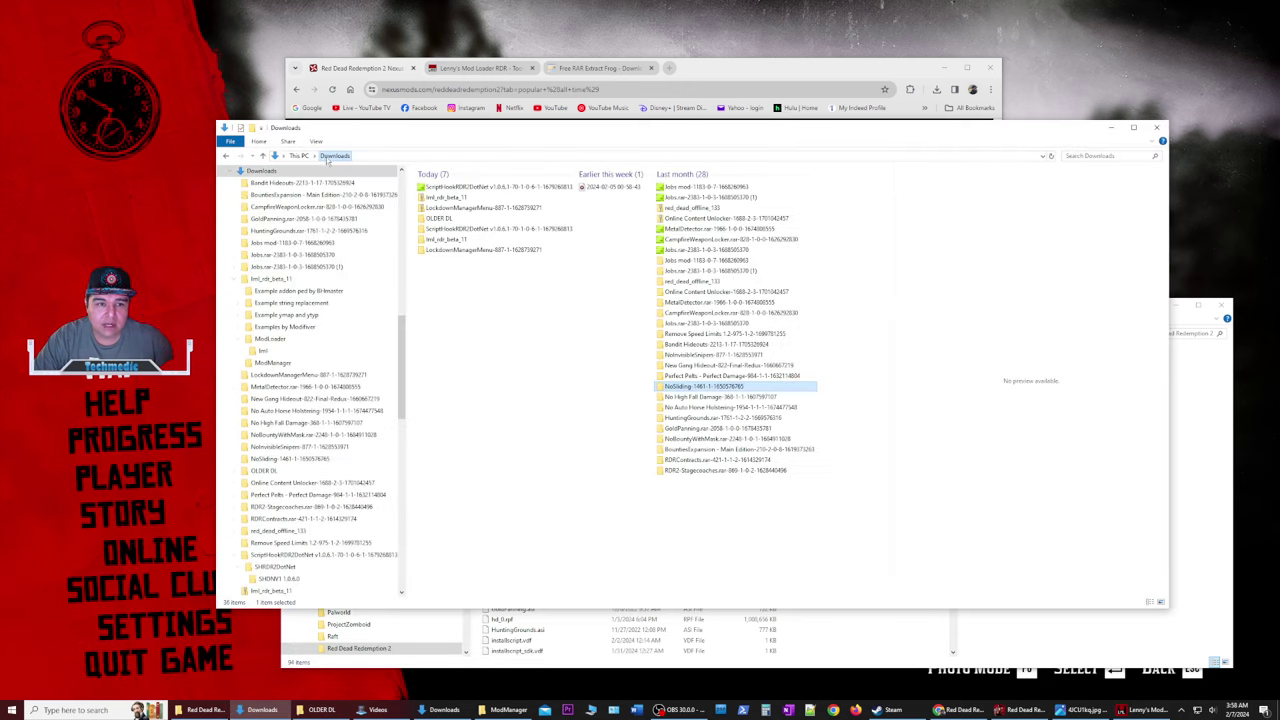
{"action": "double_click", "coordinate": [500, 241]}
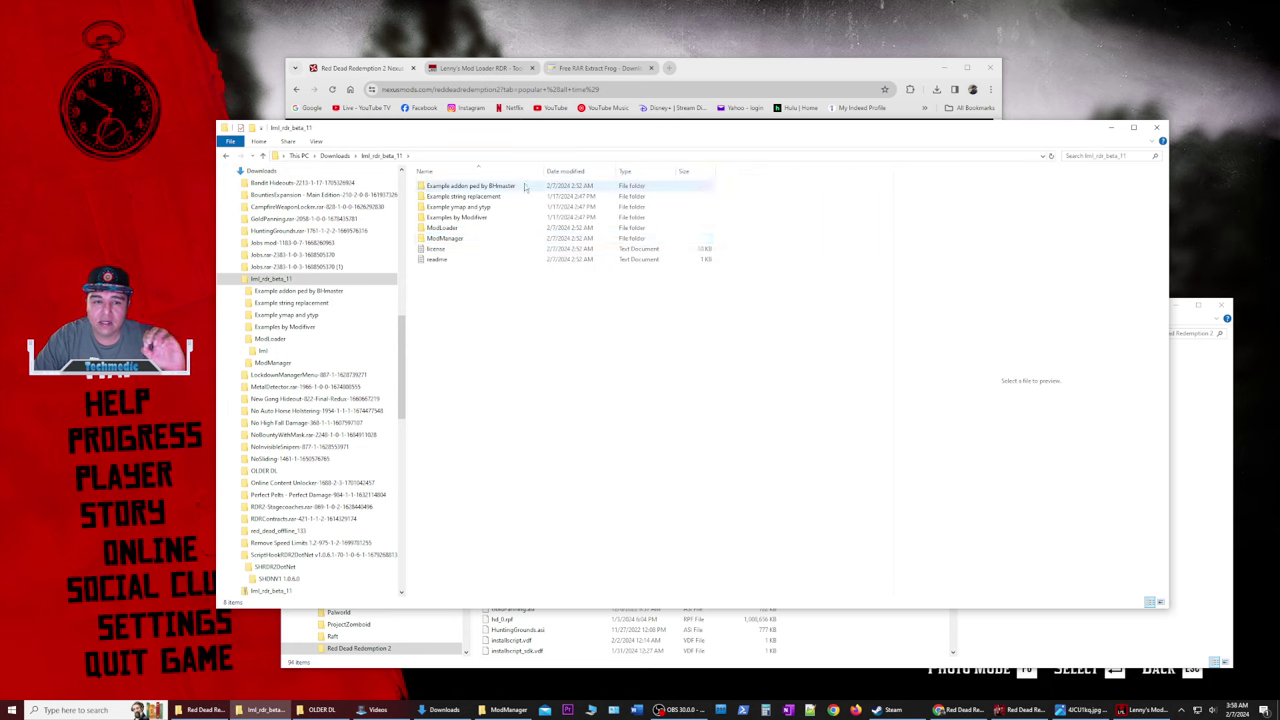
{"action": "left_click", "coordinate": [526, 240]}
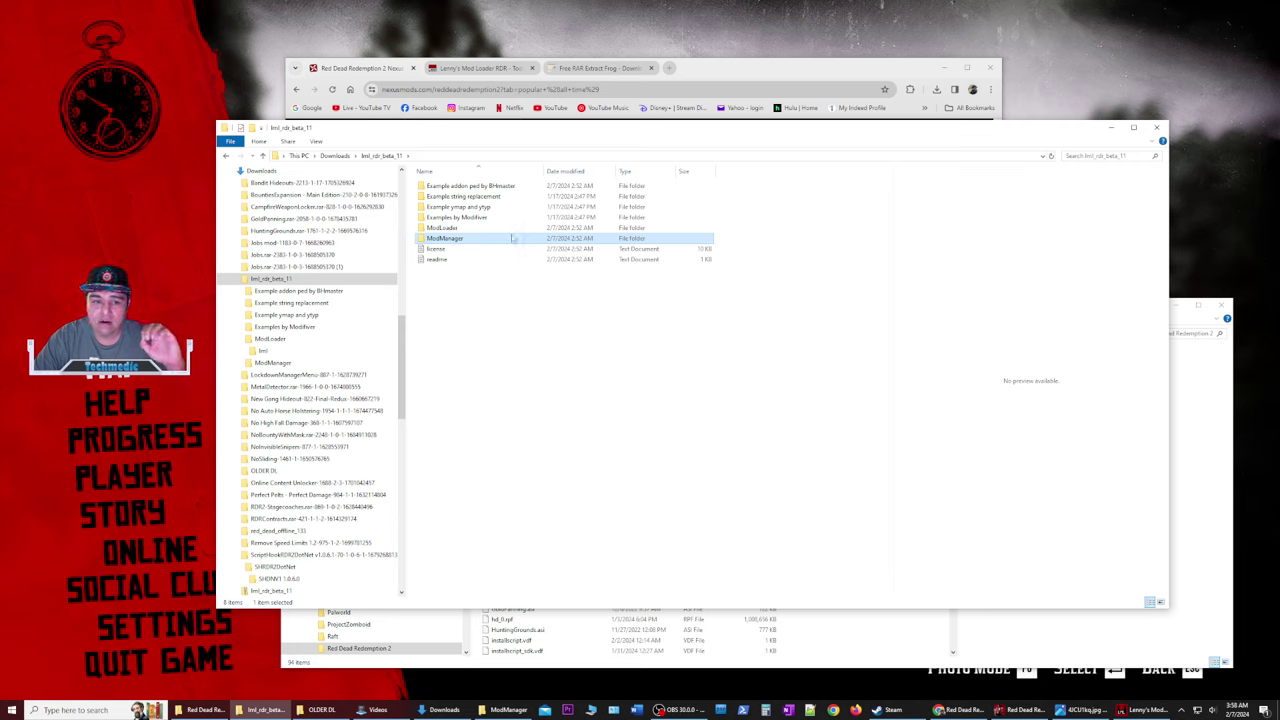
{"action": "double_click", "coordinate": [511, 238]}
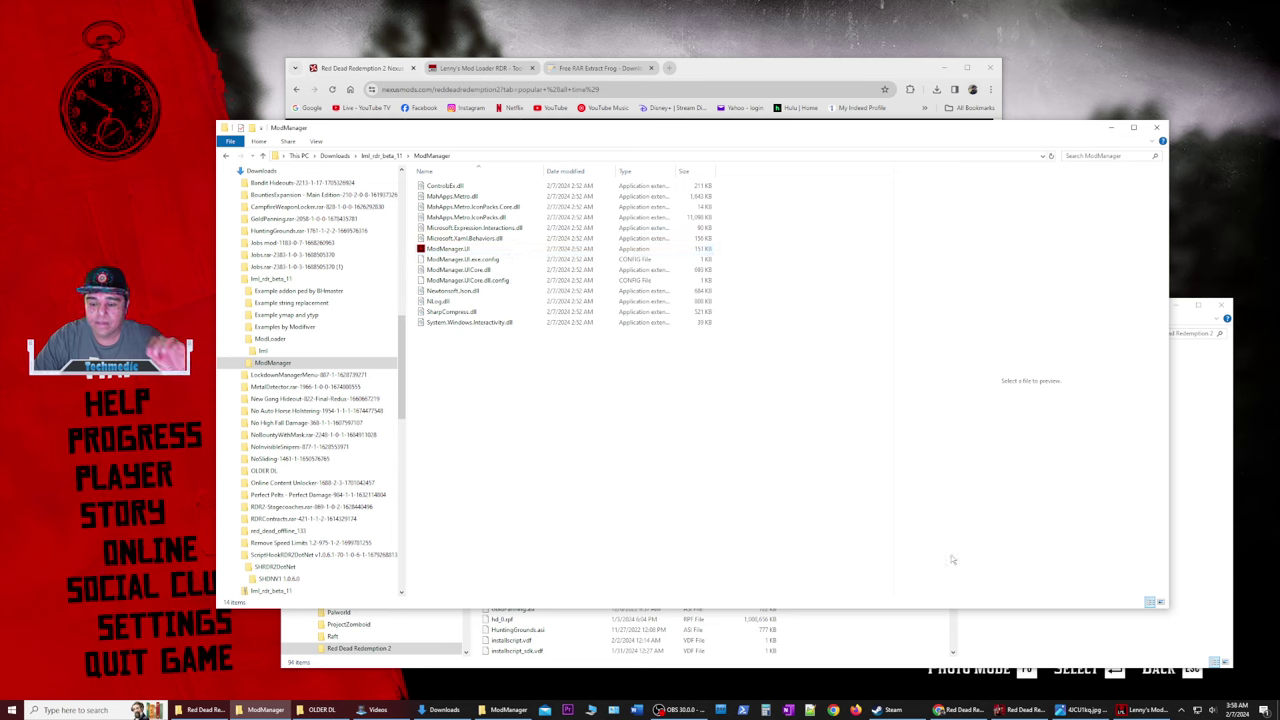
Open the lml folder in the Red Dead Redemption 2 directory and view its full path.
{"action": "left_click", "coordinate": [901, 651]}
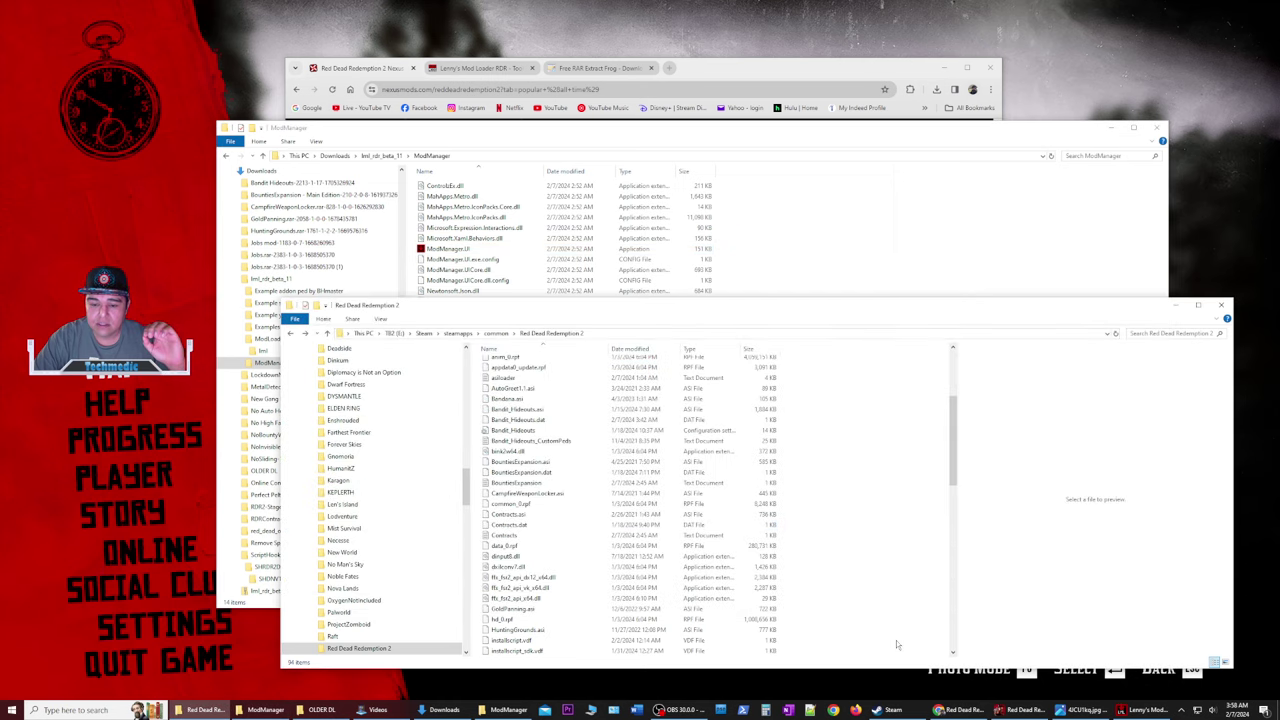
{"action": "scroll", "coordinate": [862, 528], "scroll_direction": "up", "scroll_amount": 10}
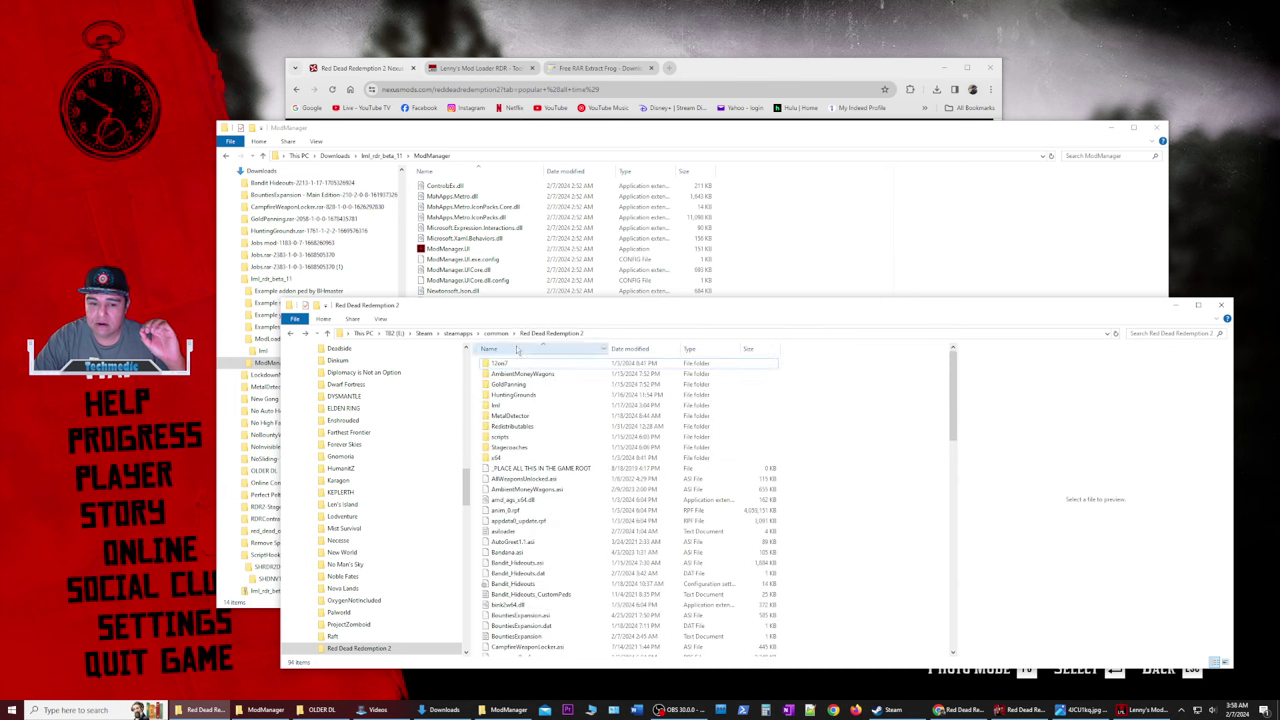
{"action": "left_click", "coordinate": [530, 406]}
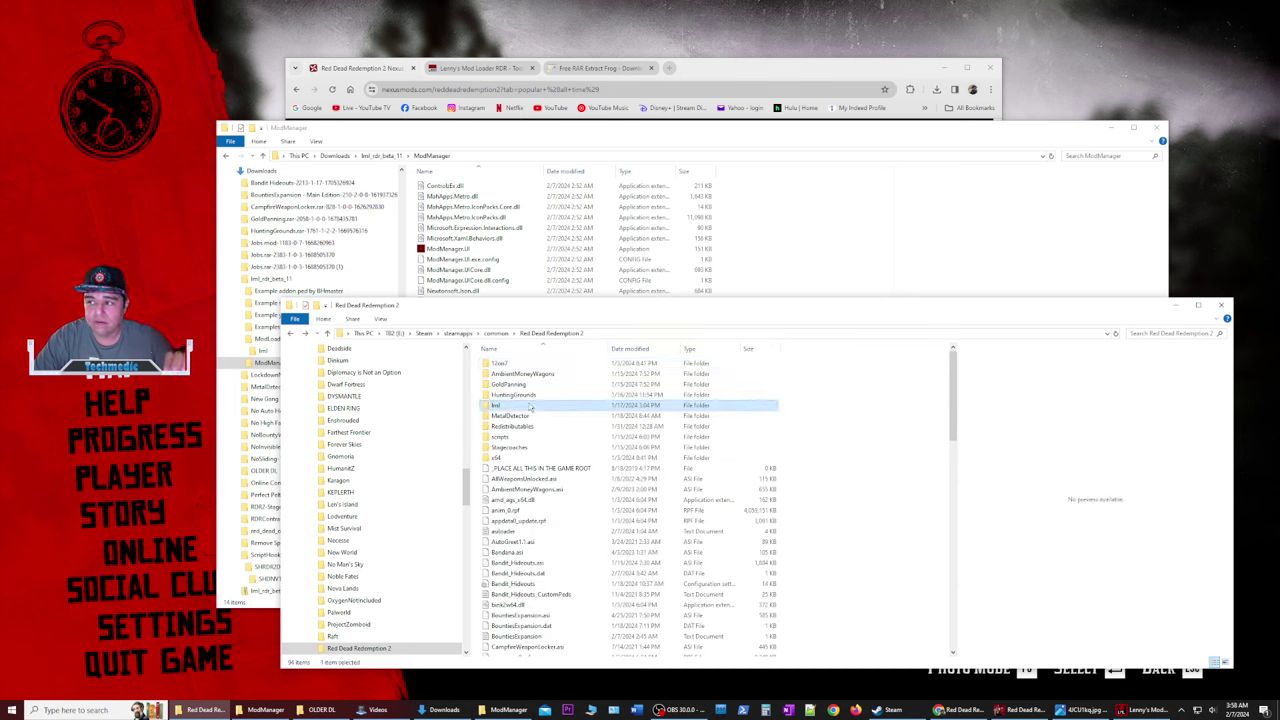
{"action": "double_click", "coordinate": [530, 406]}
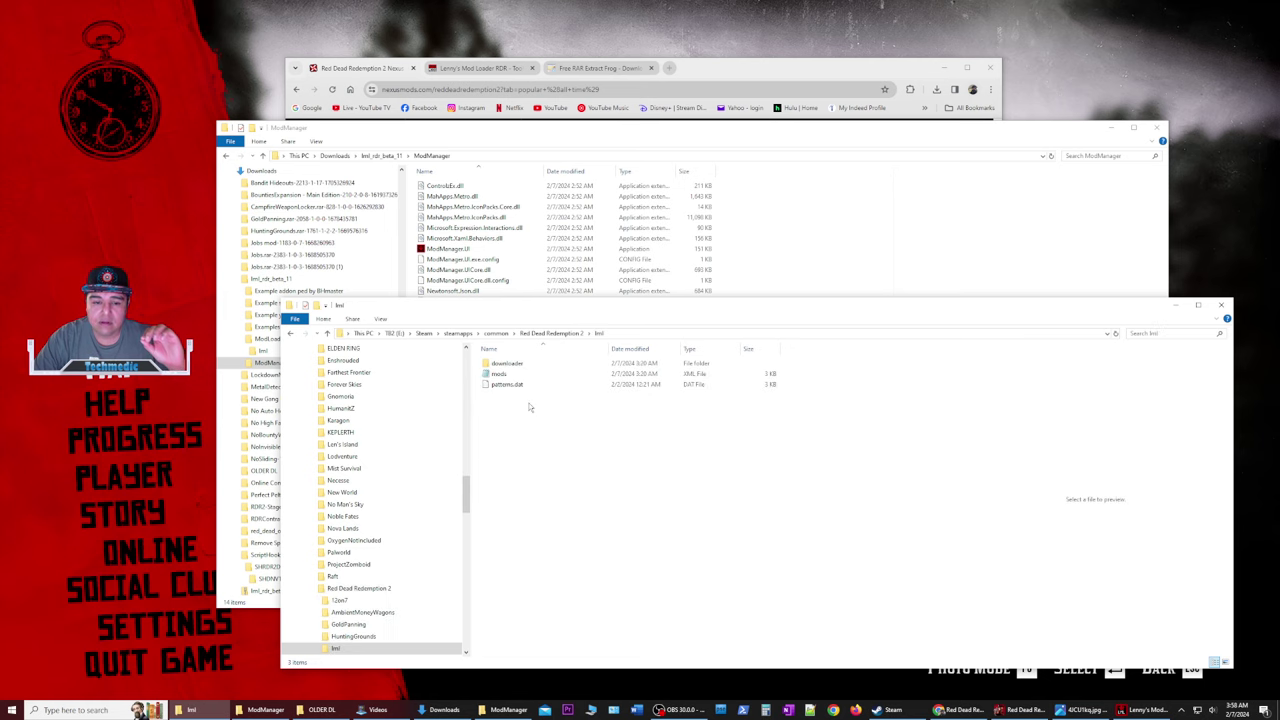
{"action": "left_click", "coordinate": [625, 336]}
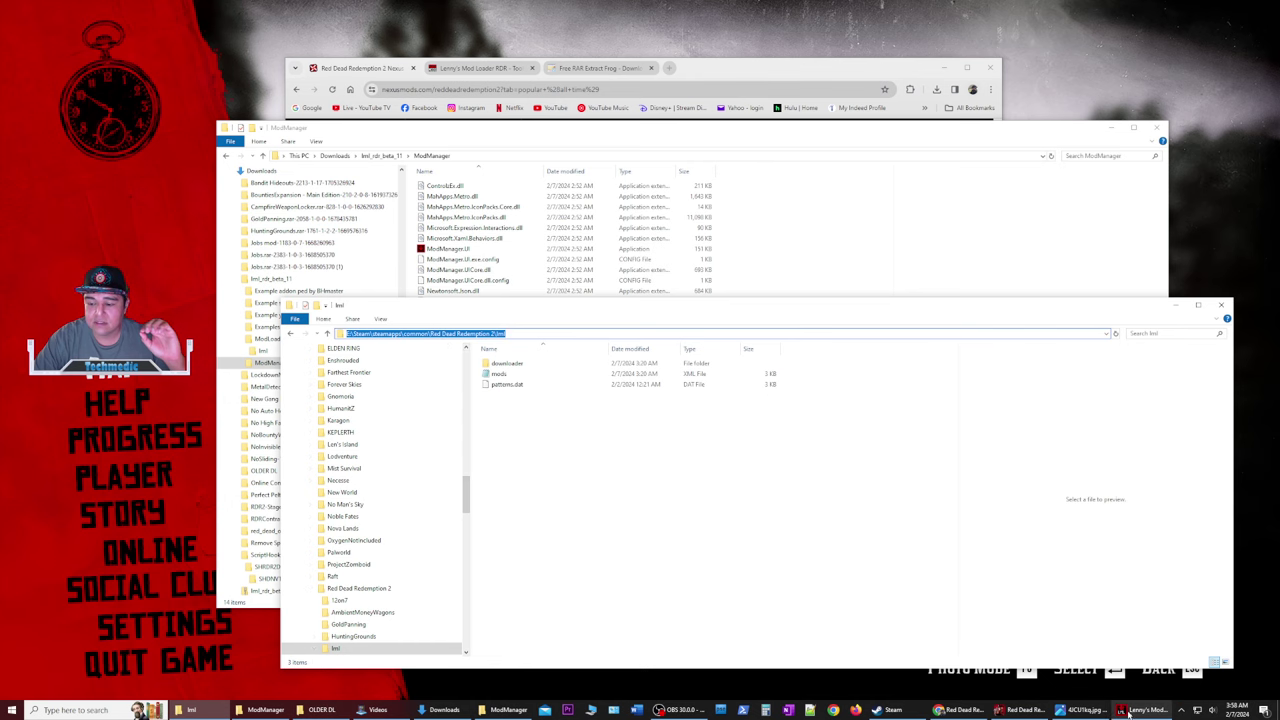
{"action": "key", "text": "alt+Tab"}
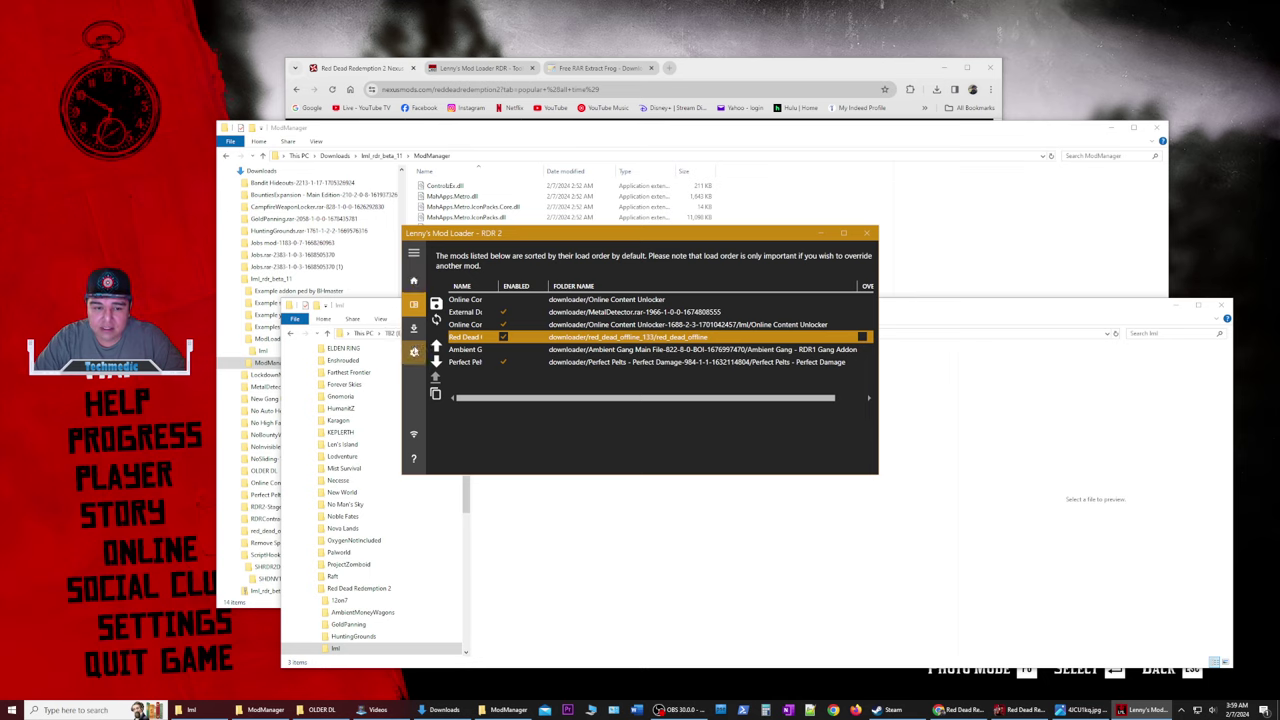
Open the mod loader's Settings and inspect the Game Folder path field.
{"action": "left_click", "coordinate": [413, 352]}
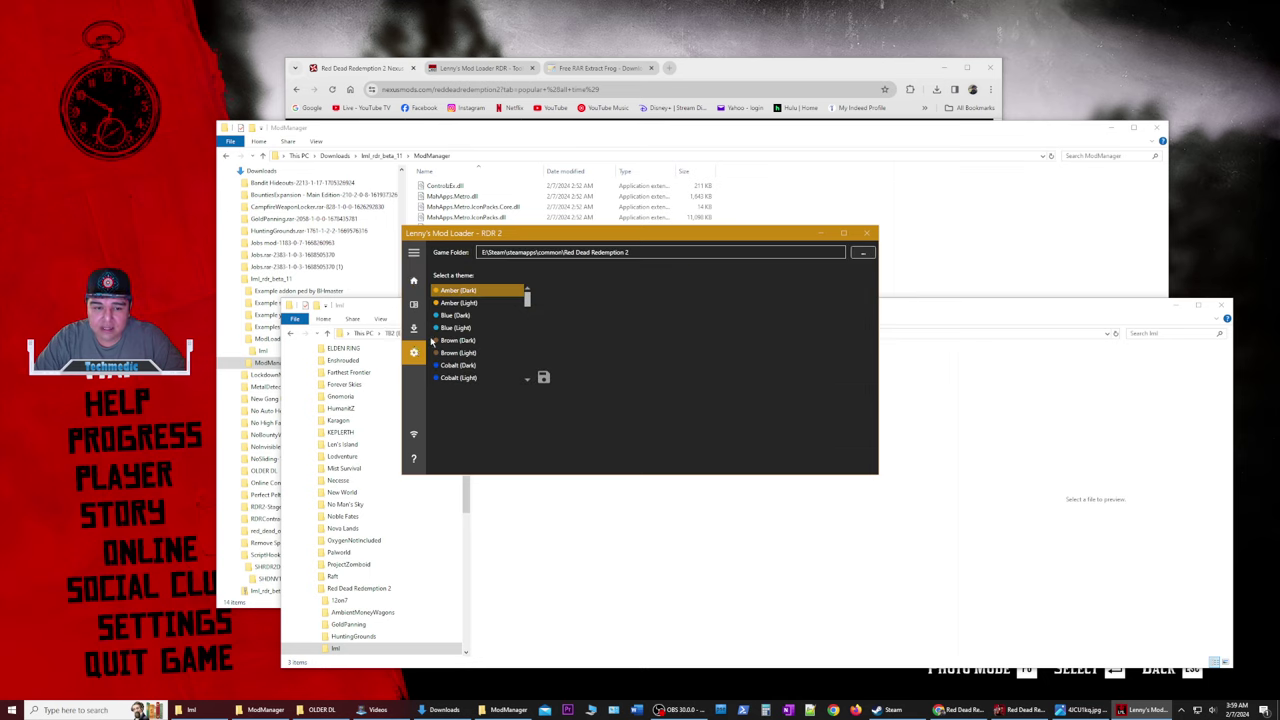
{"action": "left_click", "coordinate": [656, 254]}
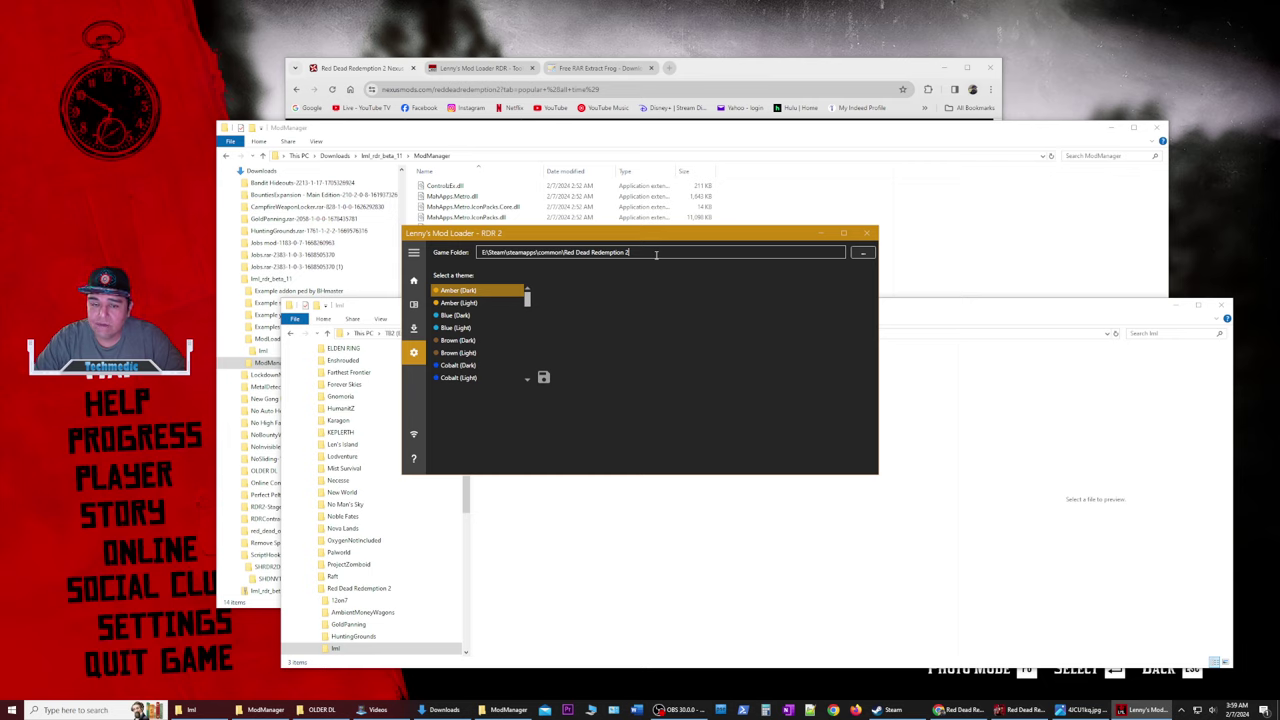
Go back up to the Red Dead Redemption 2 folder and select its full path in the address bar.
{"action": "left_click", "coordinate": [900, 322]}
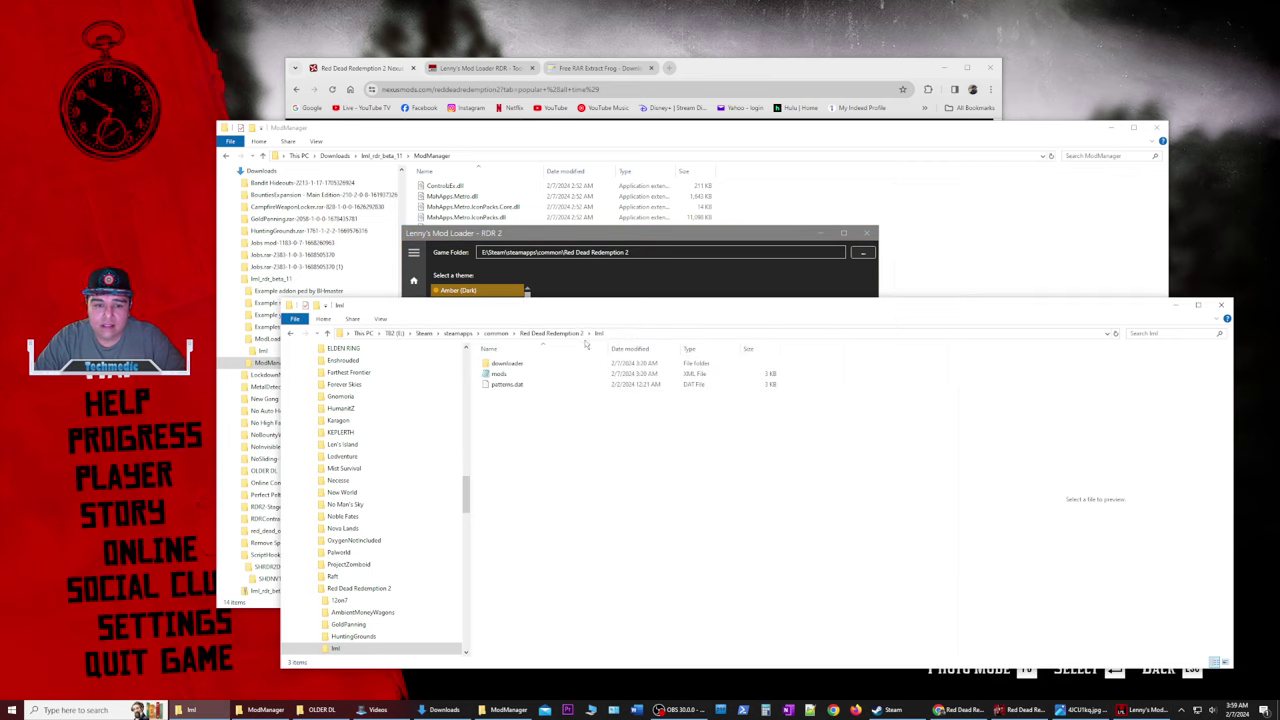
{"action": "left_click", "coordinate": [537, 334]}
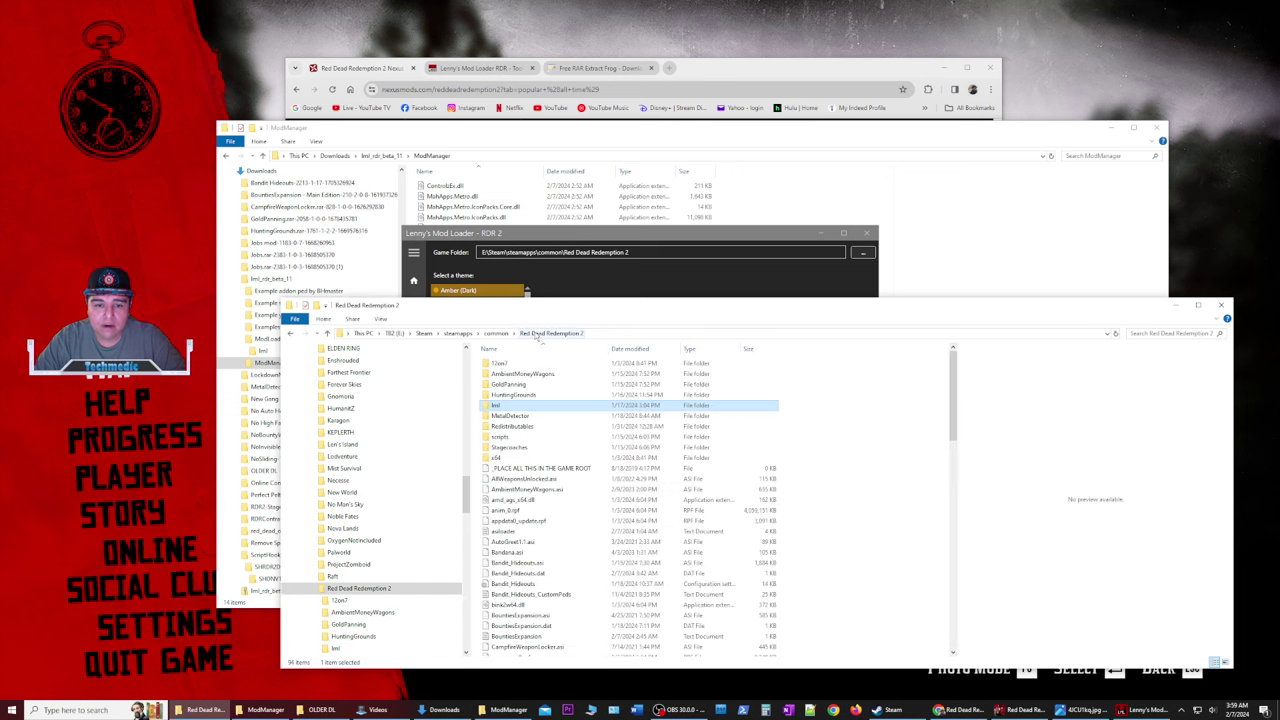
{"action": "left_click", "coordinate": [617, 334]}
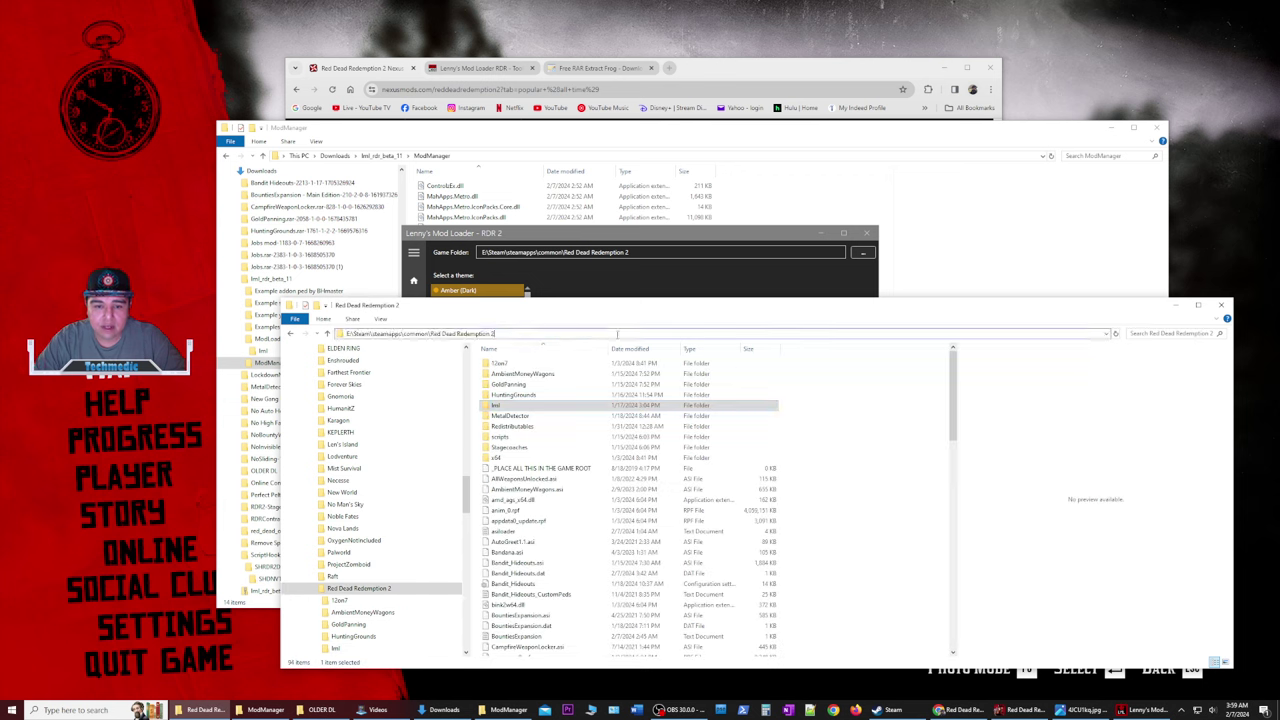
{"action": "left_click_drag", "start_coordinate": [560, 334], "coordinate": [772, 408]}
{"action": "left_click_drag", "start_coordinate": [518, 334], "coordinate": [345, 334]}
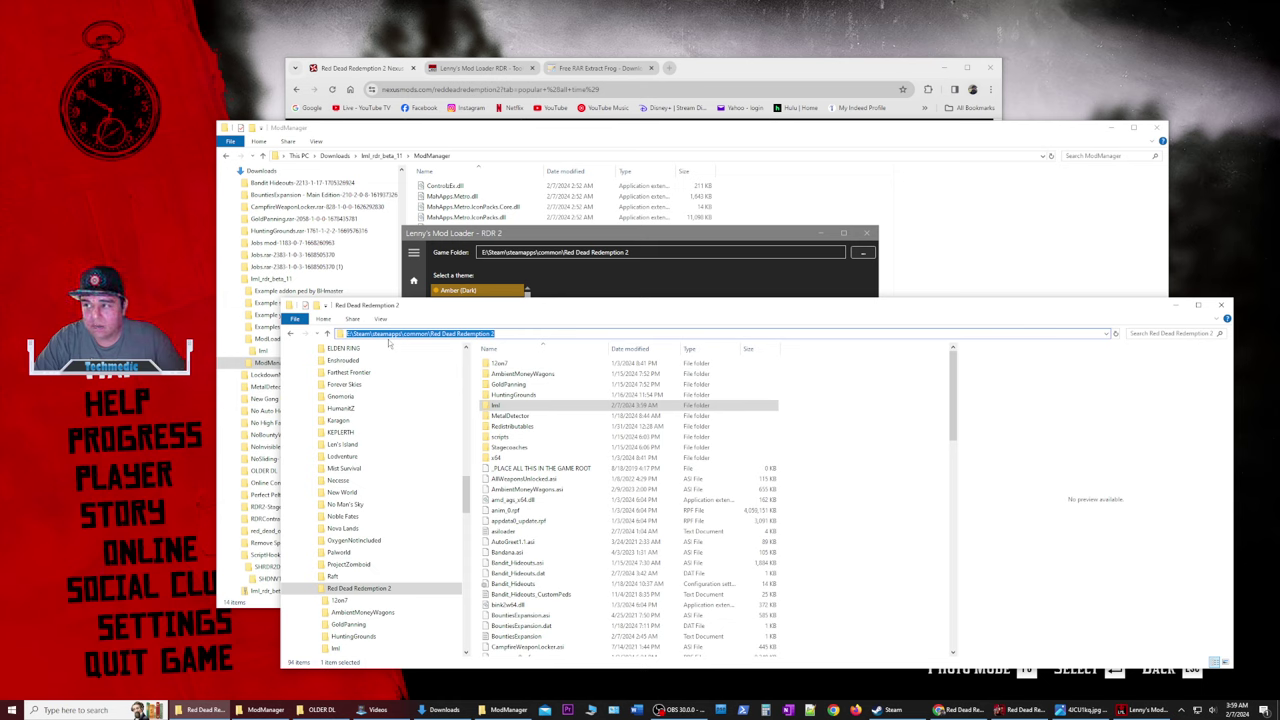
Select the Game Folder path in settings, then go to the mod loader's Home page.
{"action": "left_click", "coordinate": [672, 248]}
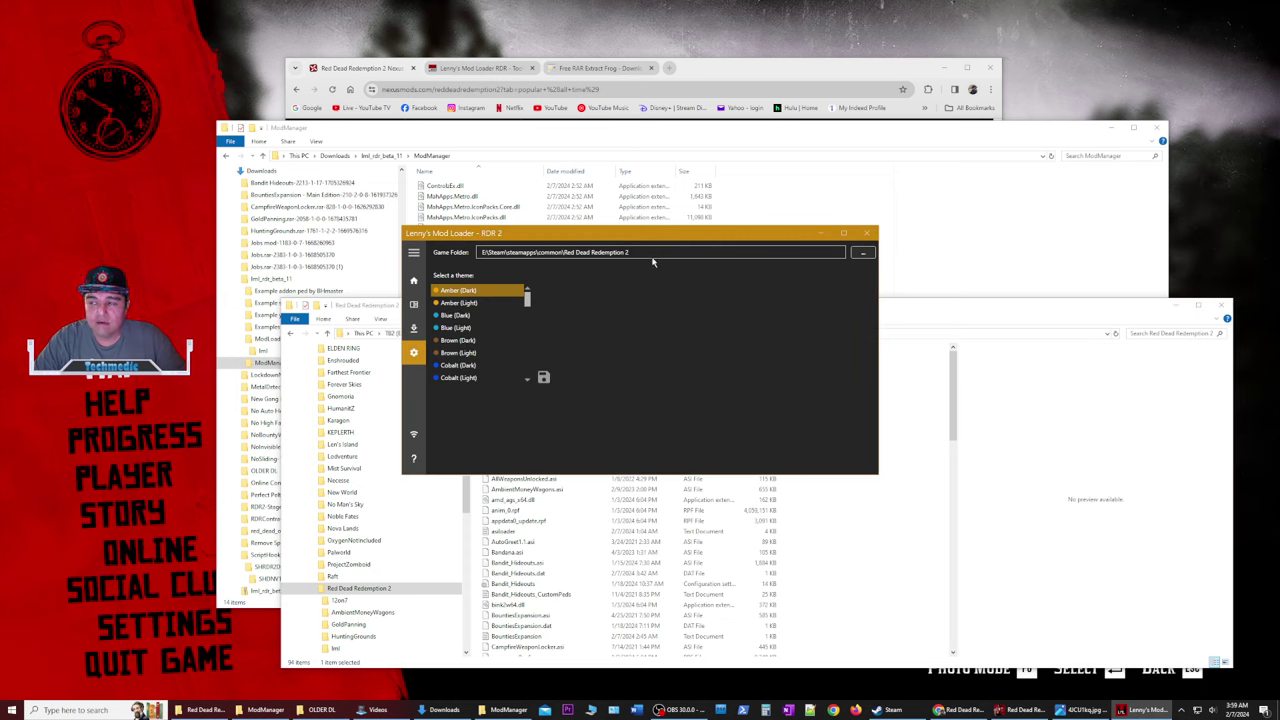
{"action": "left_click_drag", "start_coordinate": [654, 254], "coordinate": [480, 258]}
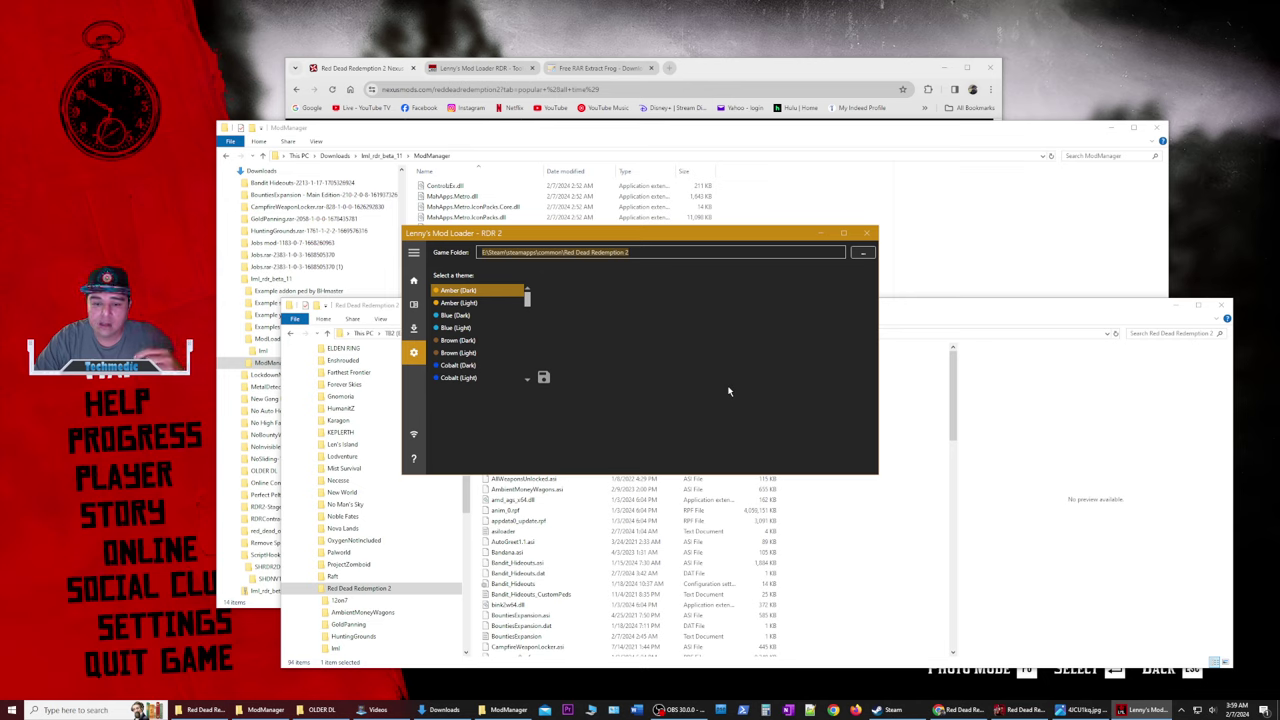
{"action": "left_click", "coordinate": [413, 252]}
{"action": "left_click", "coordinate": [413, 281]}
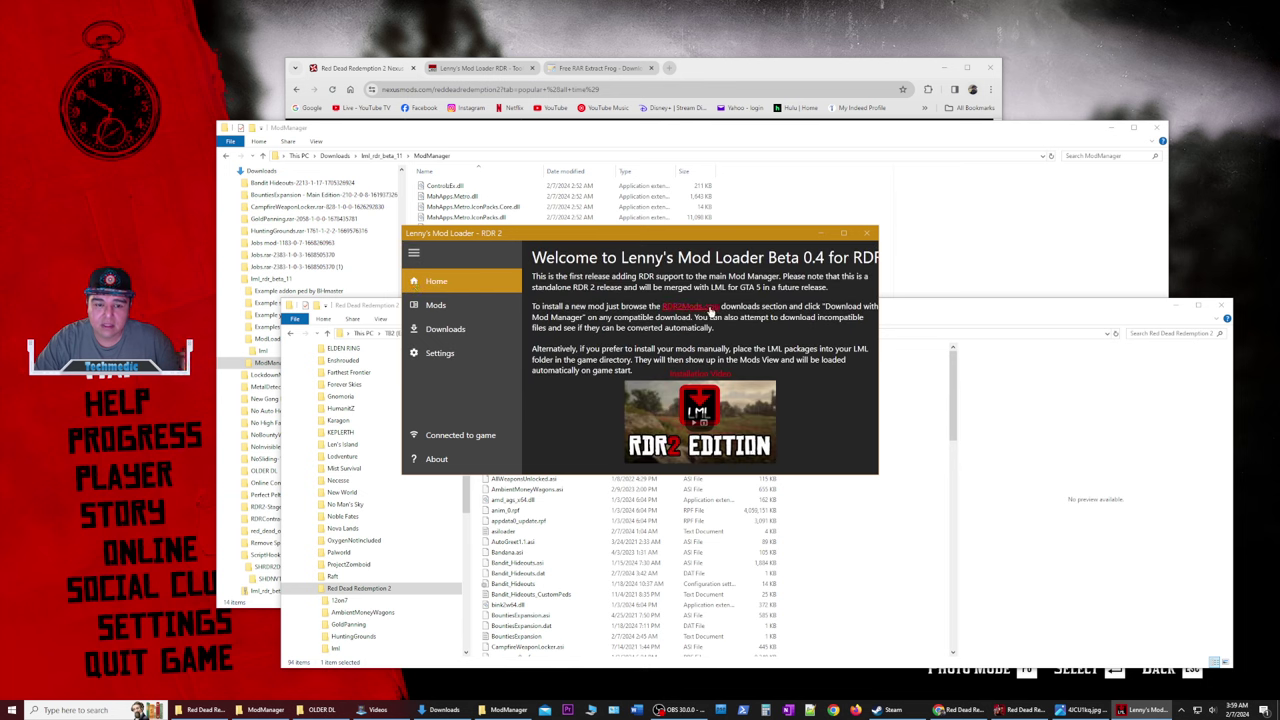
Under Downloads, choose Add Downloaded File and browse to Downloads, then bring Nexus Mods forward.
{"action": "left_click", "coordinate": [446, 328]}
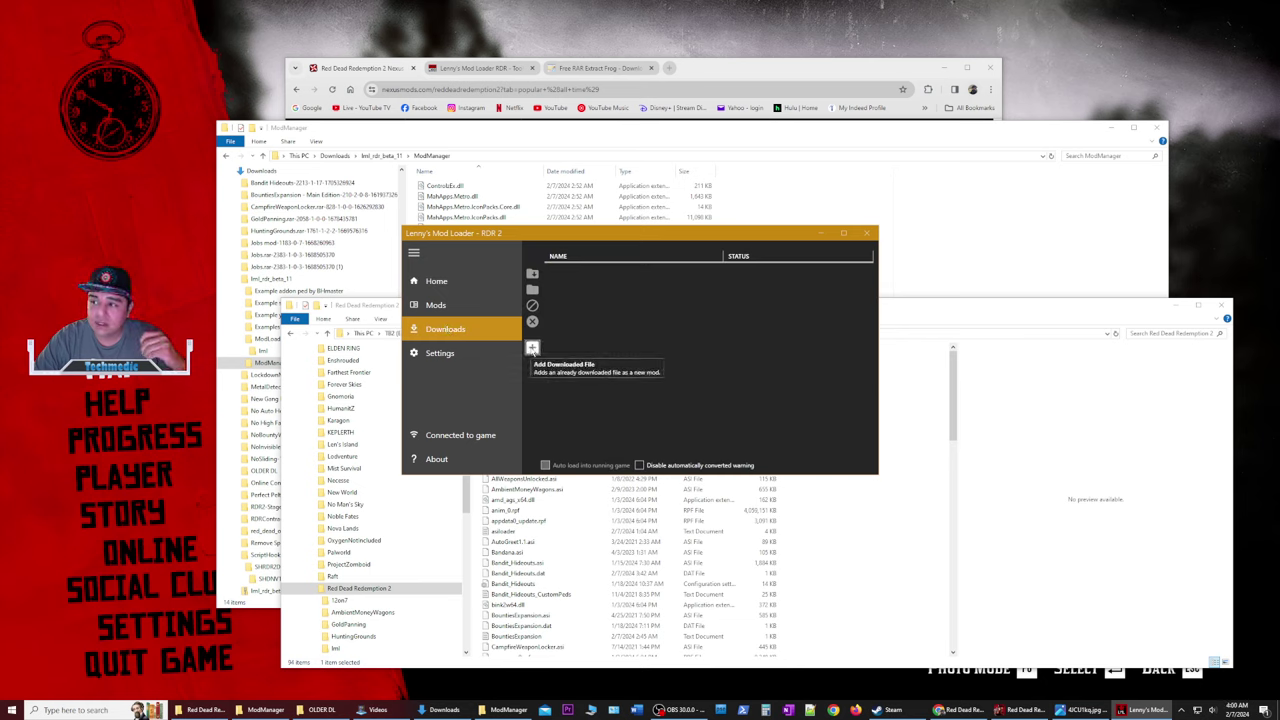
{"action": "left_click", "coordinate": [532, 349]}
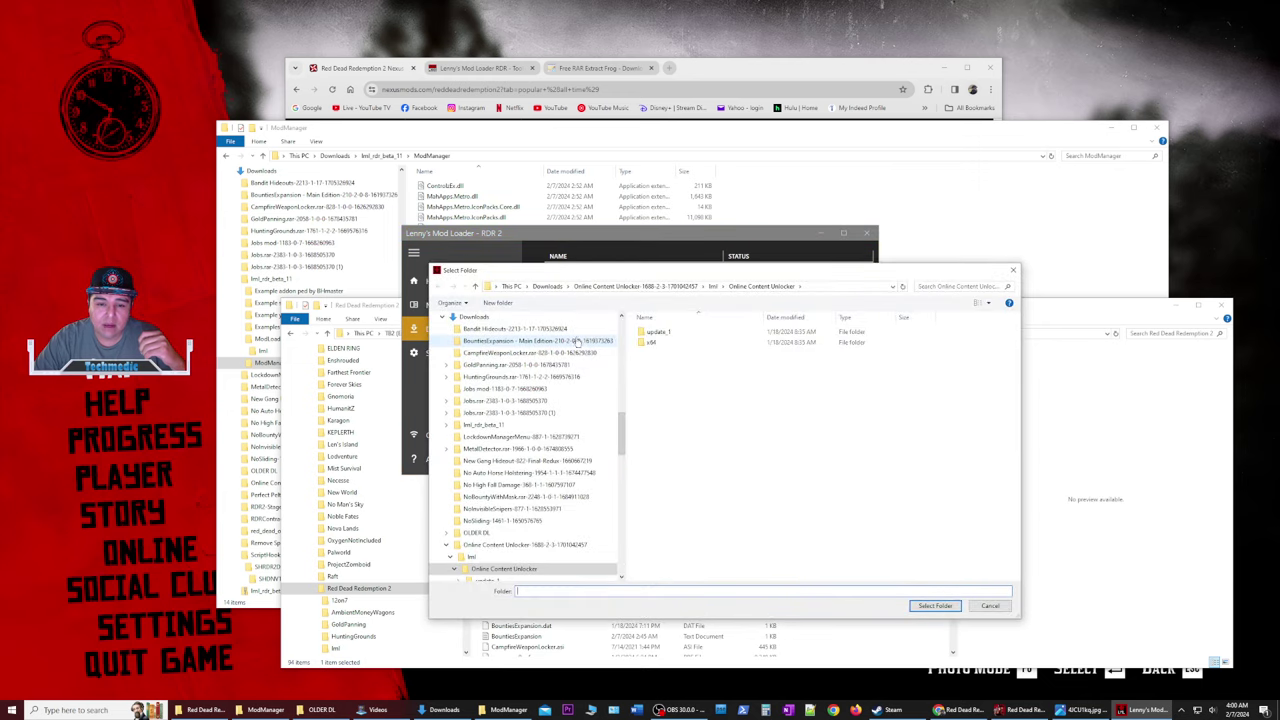
{"action": "left_click", "coordinate": [505, 318]}
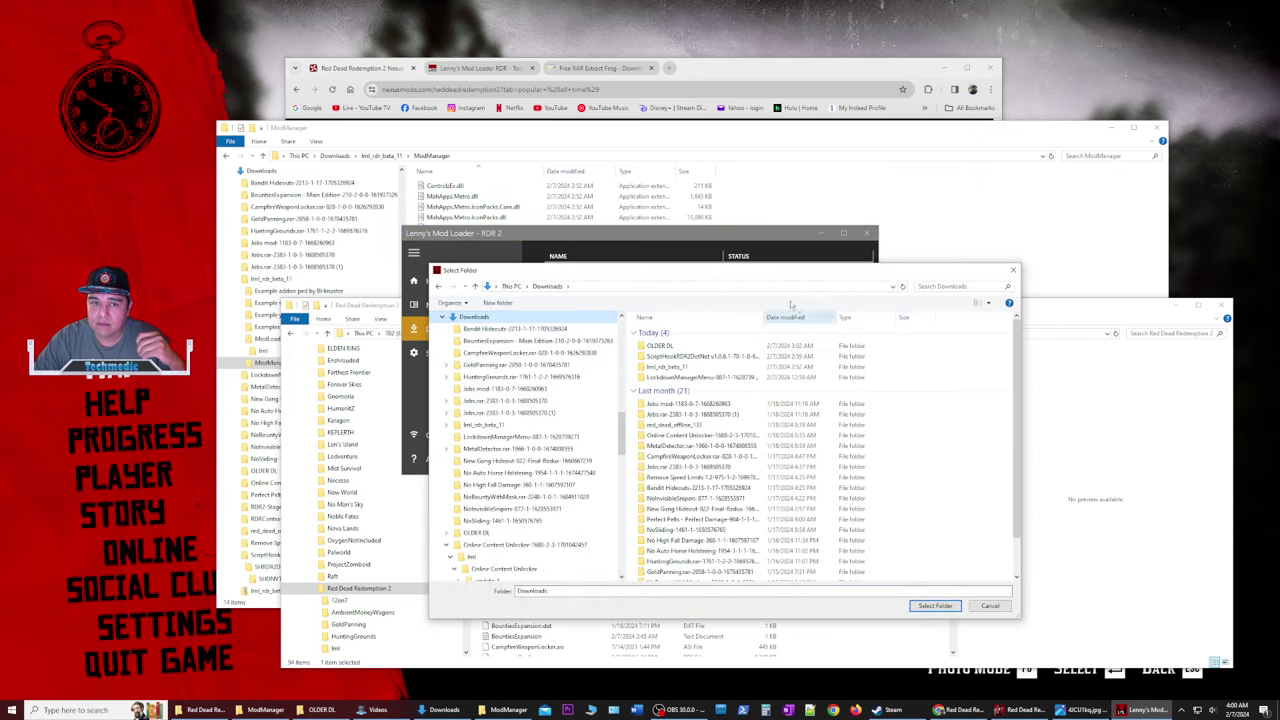
{"action": "left_click", "coordinate": [592, 116]}
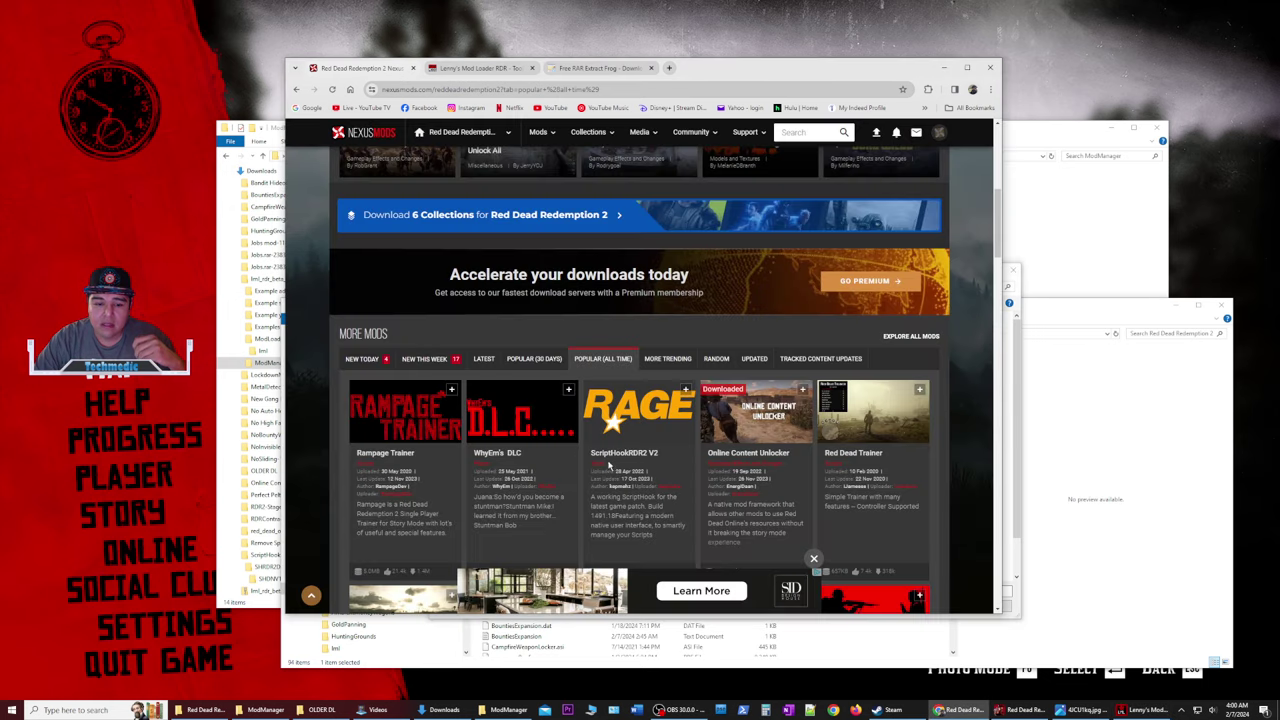
Scroll the Nexus Mods popular list, then bring the Select Folder dialog back up.
{"action": "scroll", "coordinate": [787, 436], "scroll_direction": "down", "scroll_amount": 1}
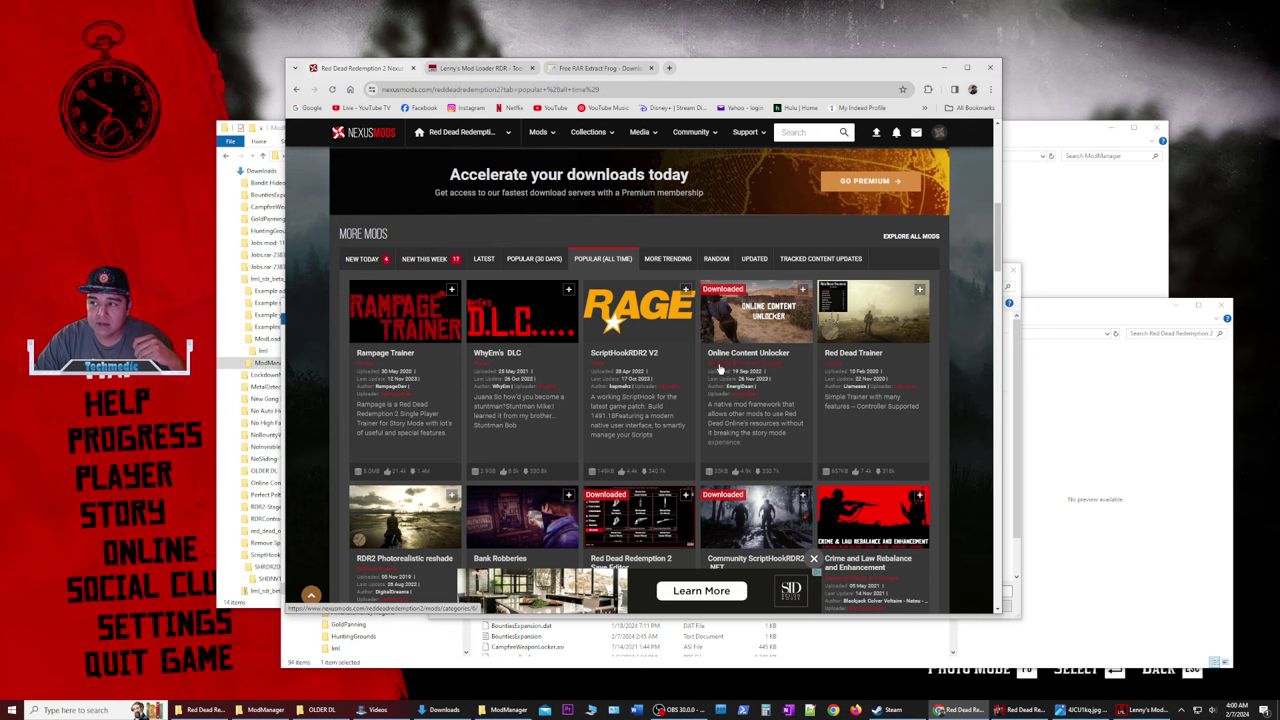
{"action": "scroll", "coordinate": [719, 369], "scroll_direction": "up", "scroll_amount": 1}
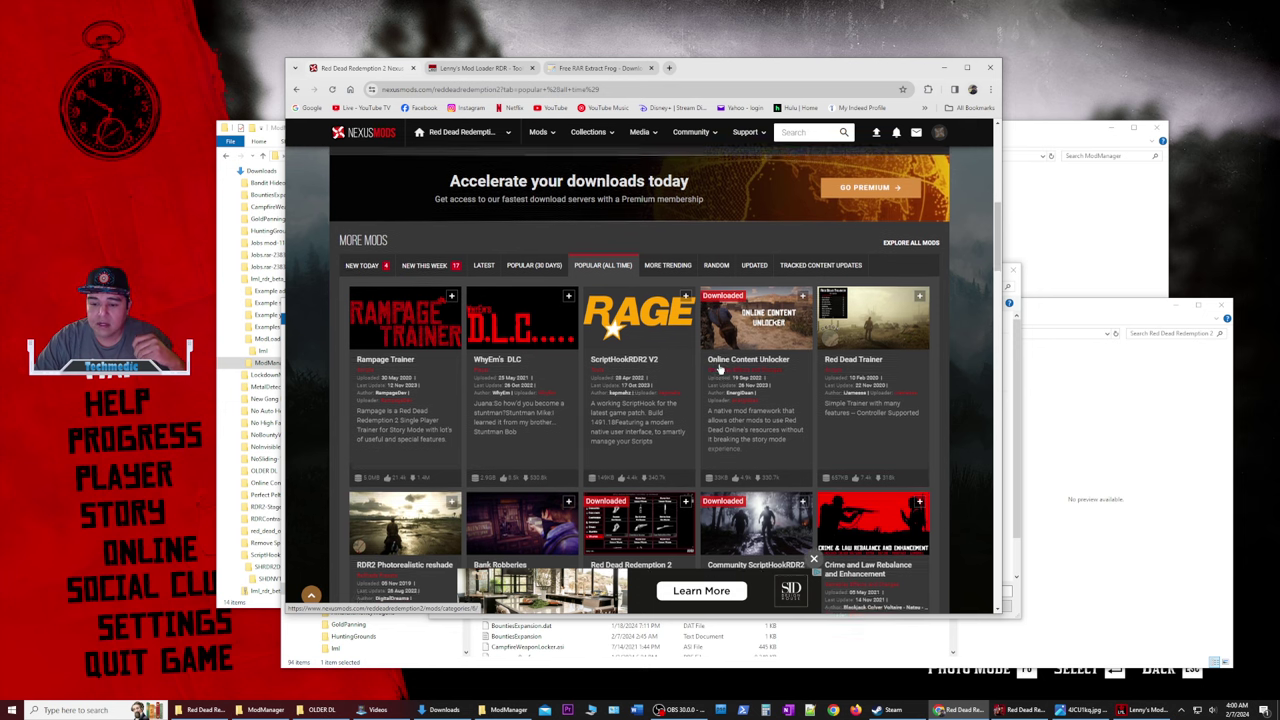
{"action": "left_click", "coordinate": [1015, 389]}
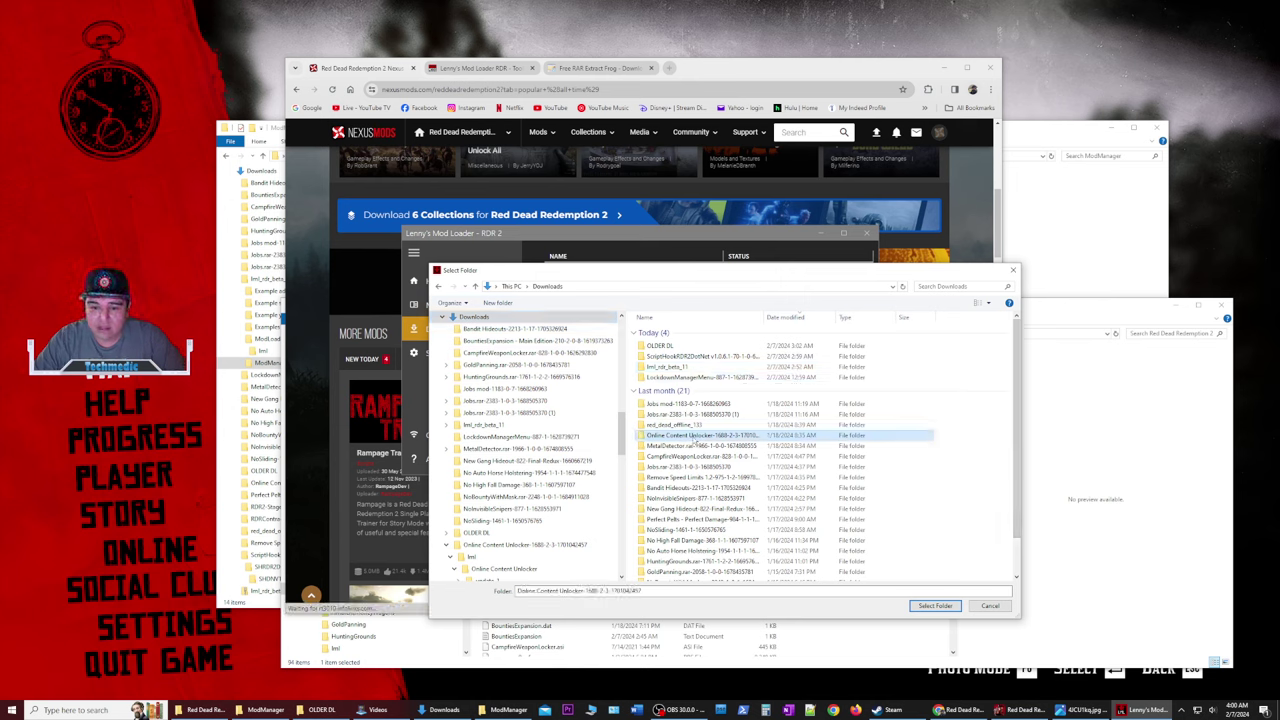
Browse into the archive's lml folder, pick Online Content Unlocker, and close the picker.
{"action": "double_click", "coordinate": [694, 440]}
{"action": "double_click", "coordinate": [685, 335]}
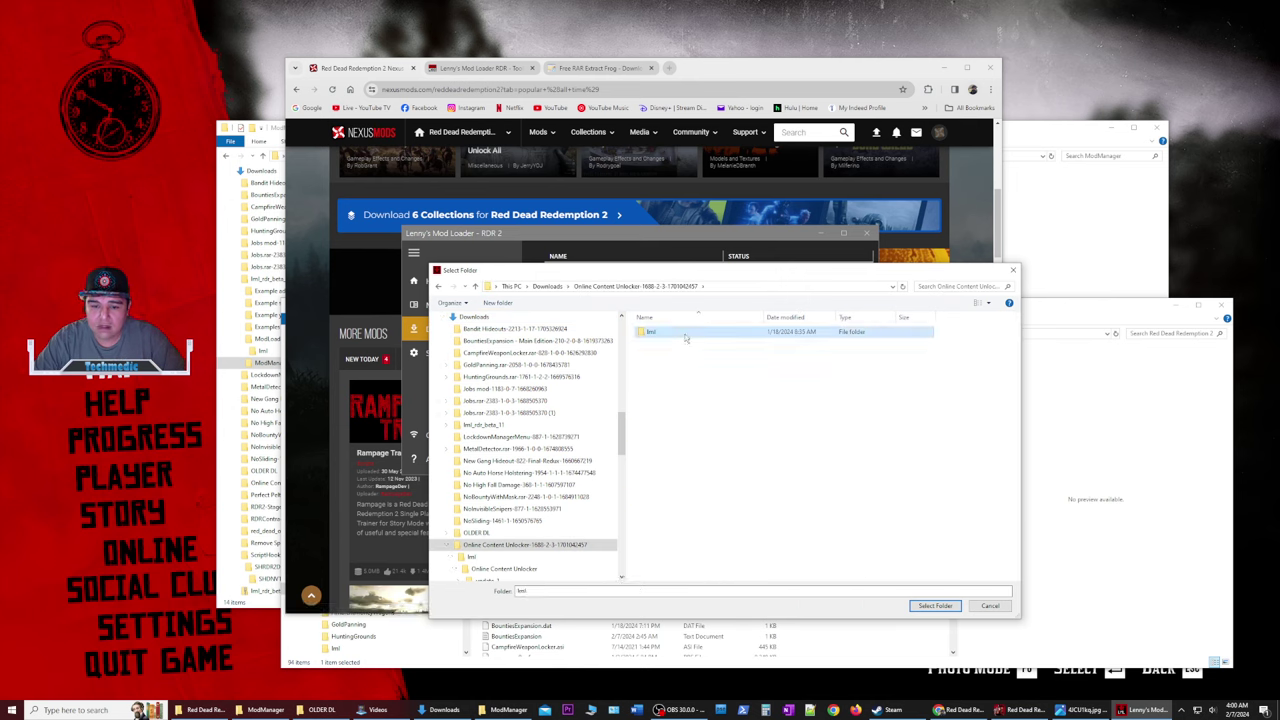
{"action": "left_click", "coordinate": [685, 335]}
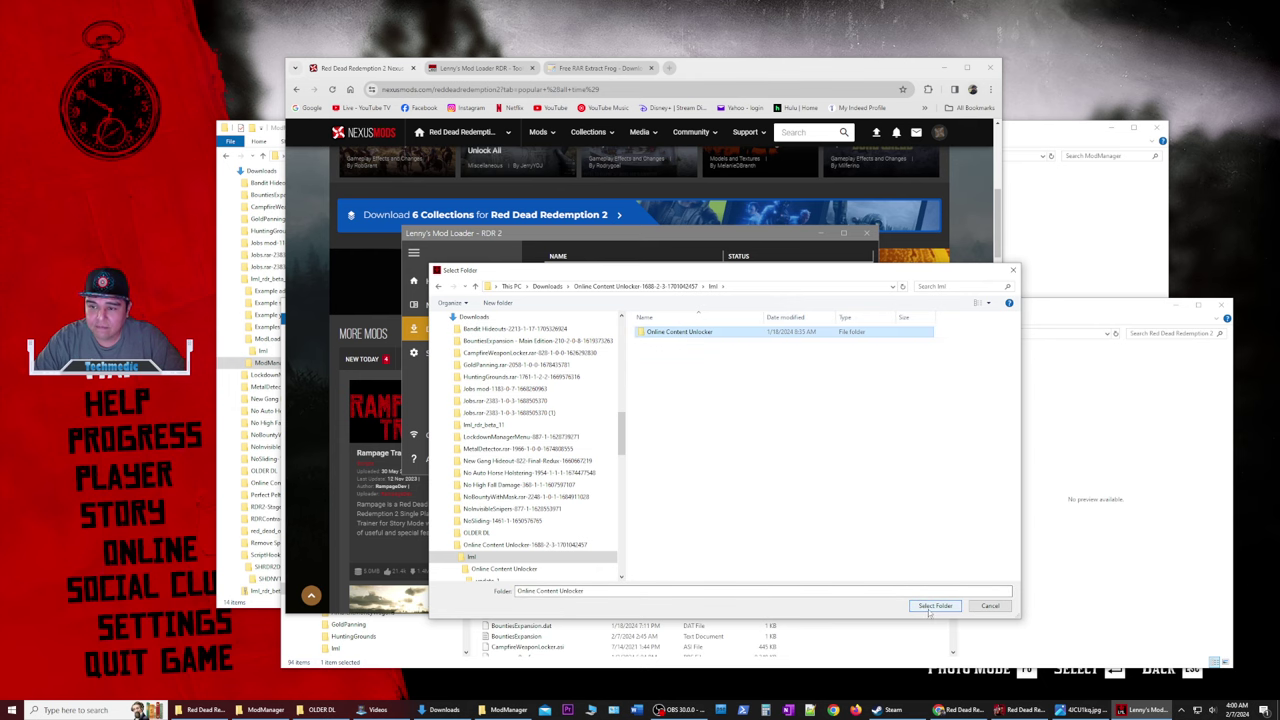
{"action": "left_click", "coordinate": [988, 607]}
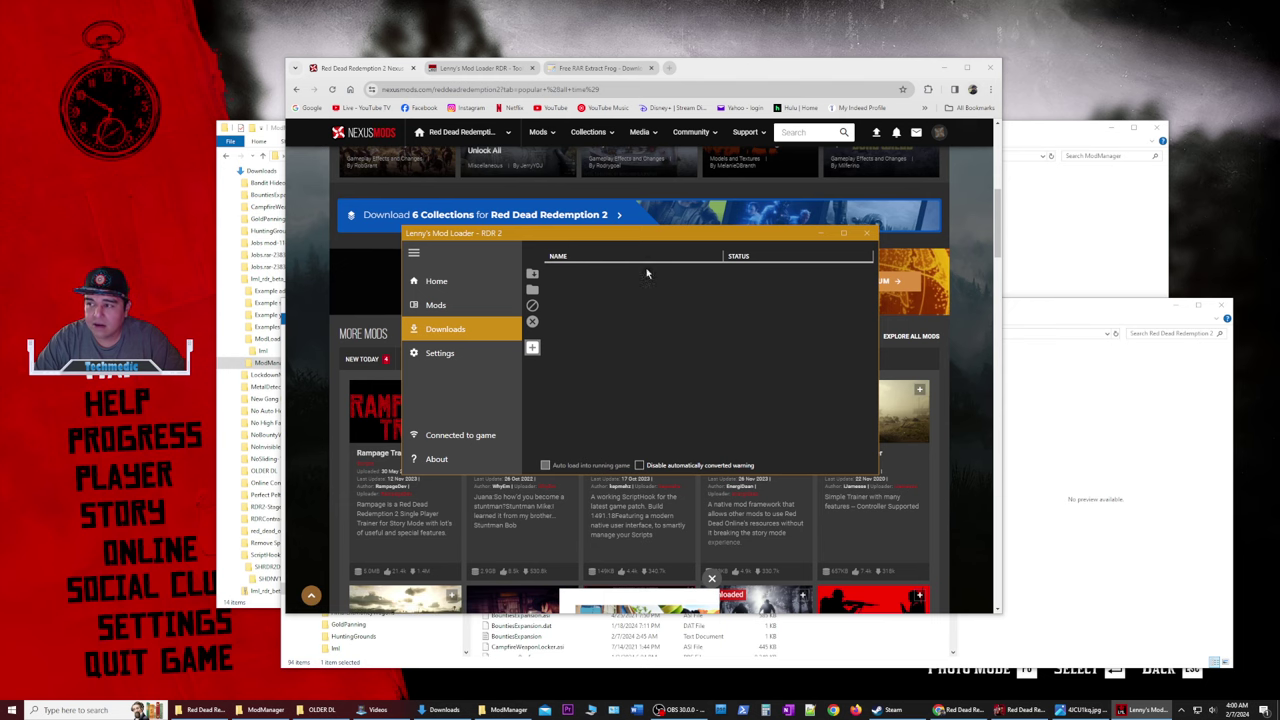
Add the Online Content Unlocker folder as a mod, replacing the existing destination files.
{"action": "left_click", "coordinate": [532, 348]}
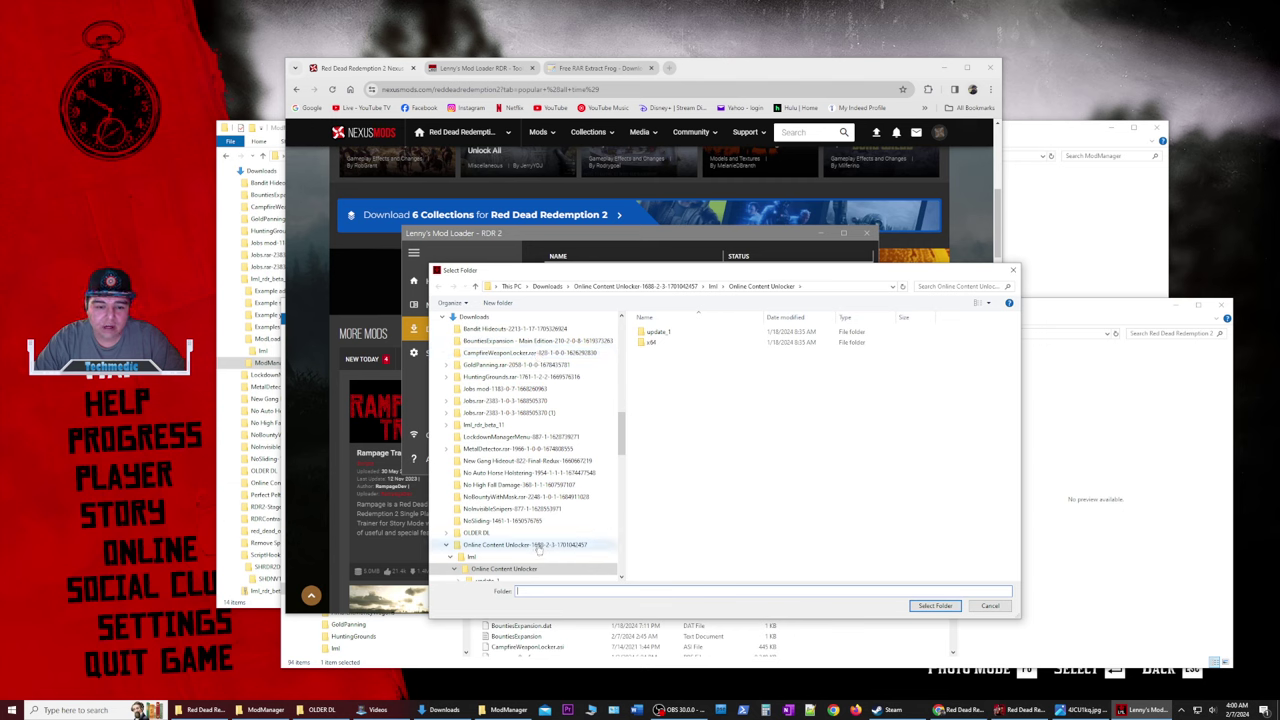
{"action": "left_click", "coordinate": [538, 555]}
{"action": "left_click", "coordinate": [712, 334]}
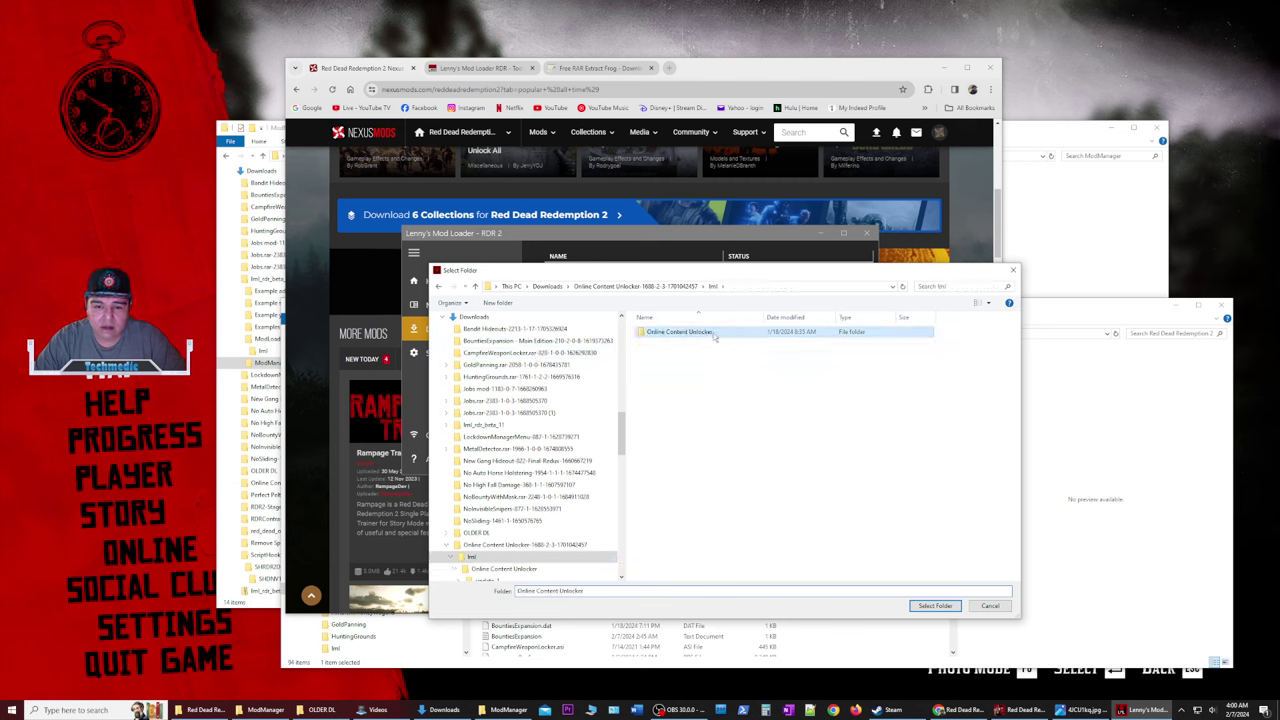
{"action": "left_click", "coordinate": [935, 605]}
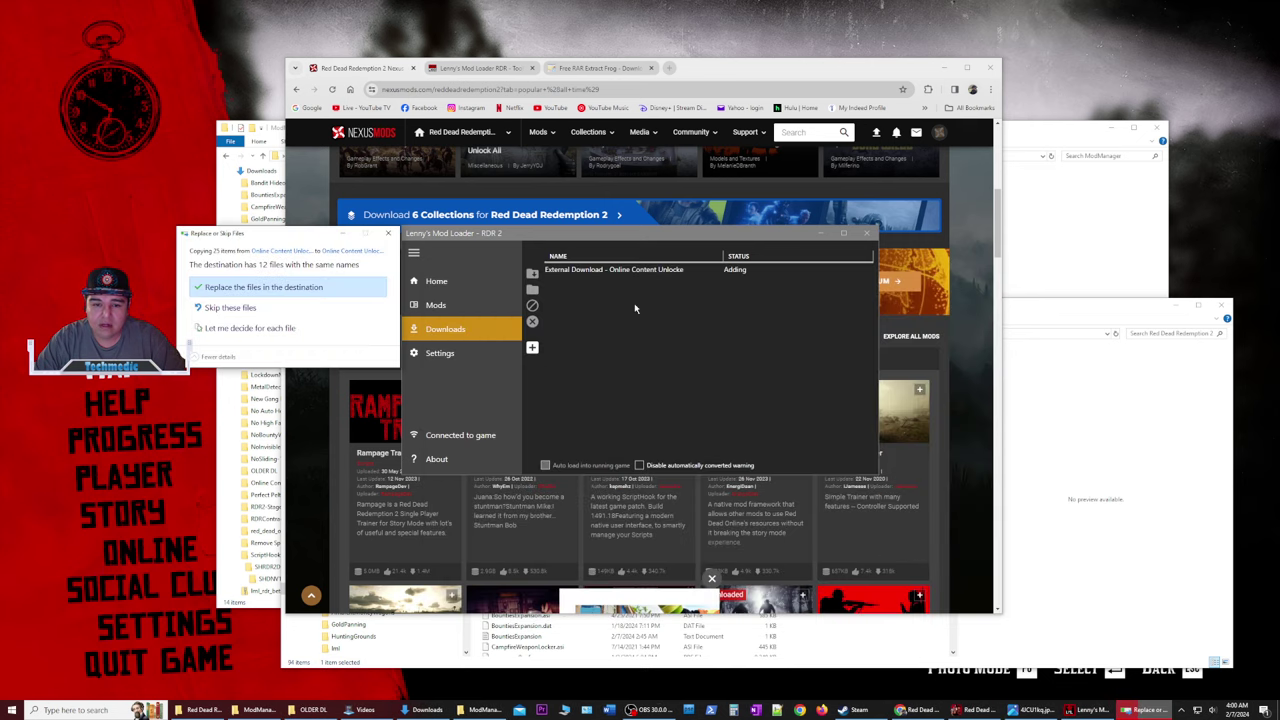
{"action": "left_click", "coordinate": [298, 288]}
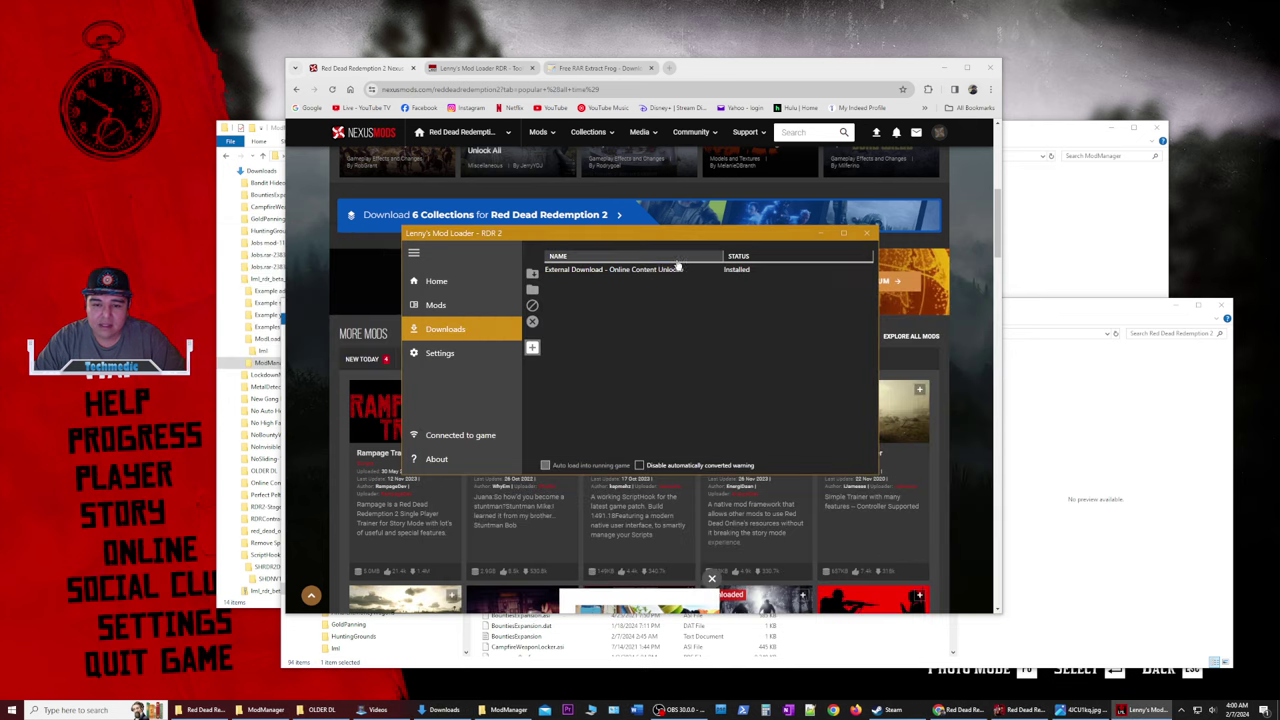
Open the Mods list and inspect Online Content Unlocker, Red Dead offline, Ambient Gang and Perfect Pelts.
{"action": "left_click", "coordinate": [437, 307]}
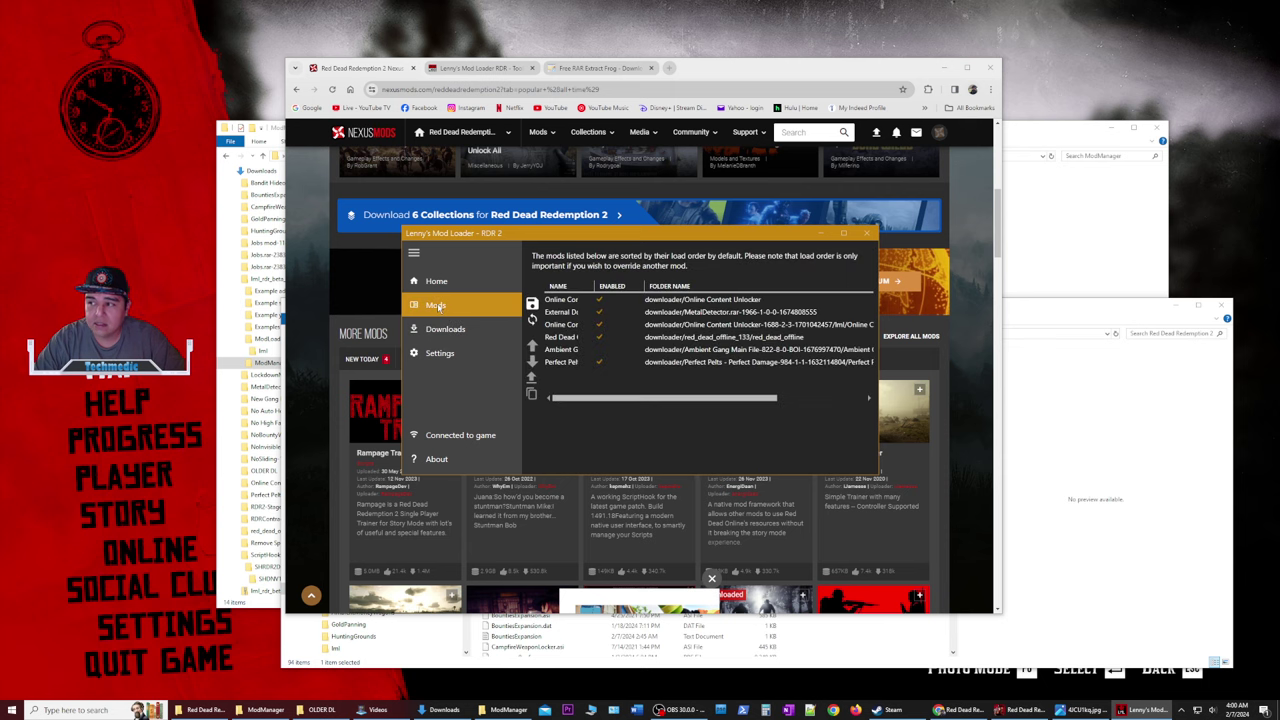
{"action": "left_click", "coordinate": [597, 300]}
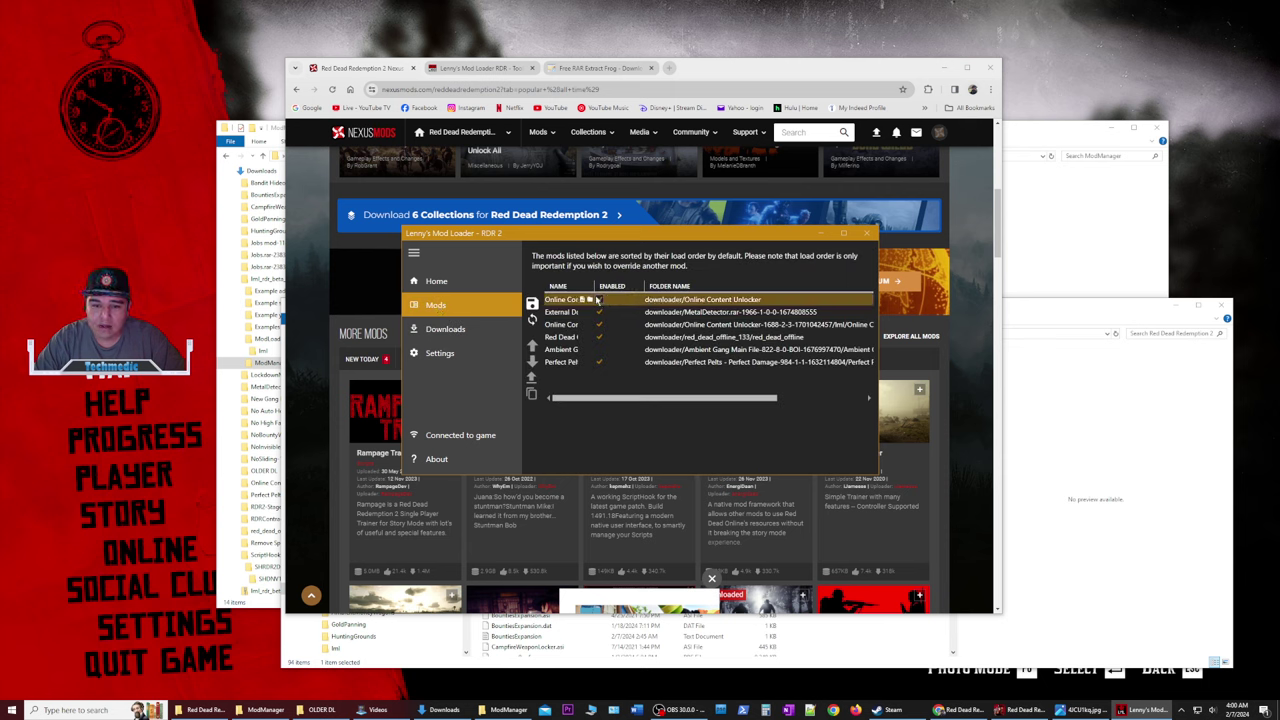
{"action": "left_click", "coordinate": [600, 338]}
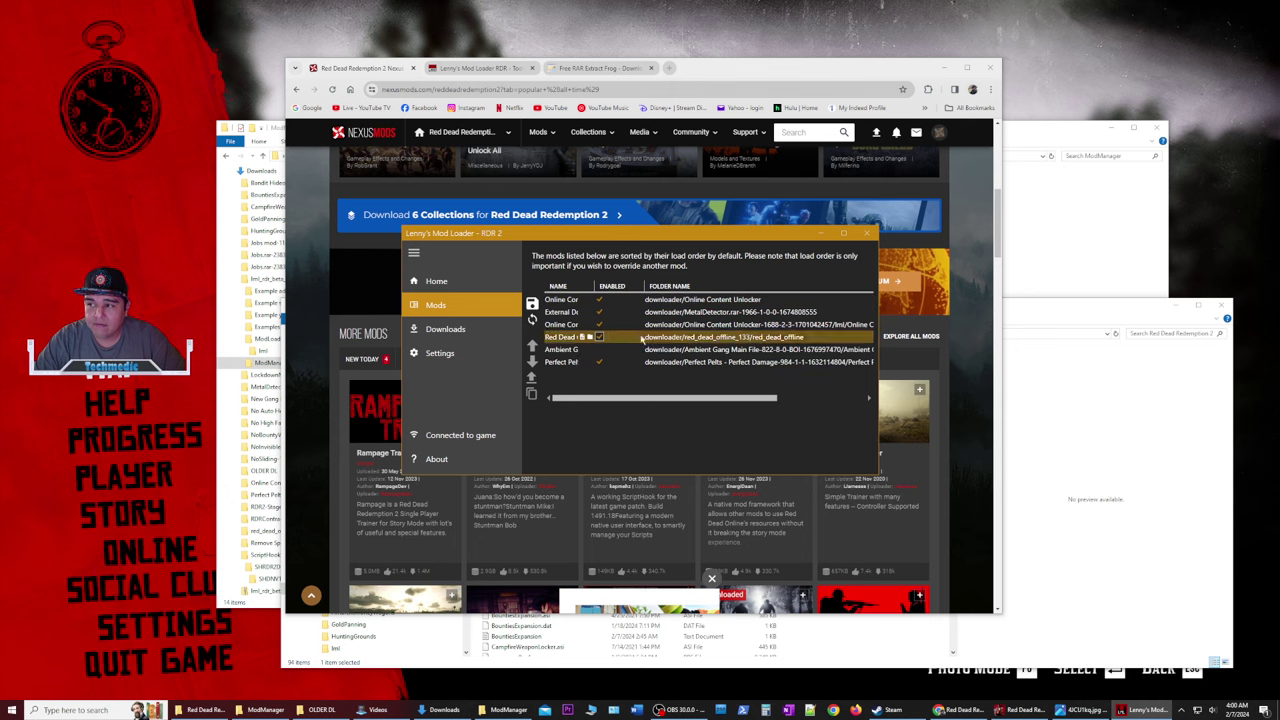
{"action": "left_click", "coordinate": [605, 350]}
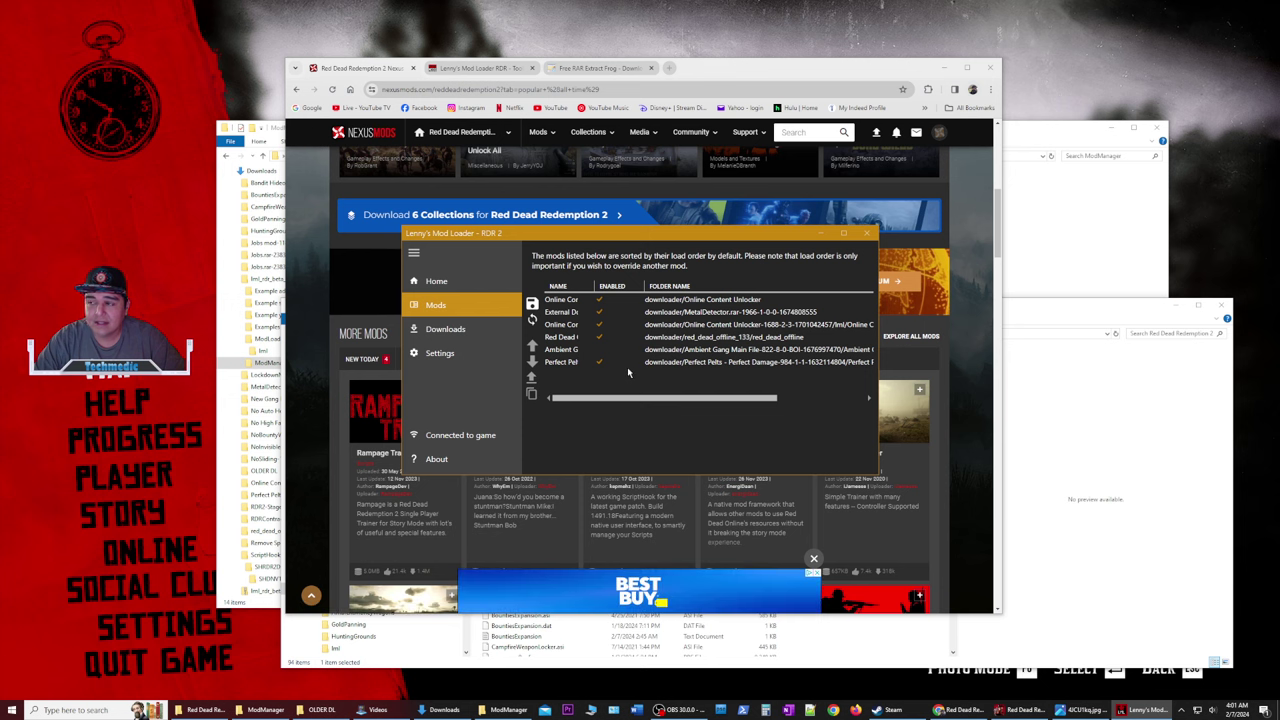
{"action": "left_click", "coordinate": [628, 366]}
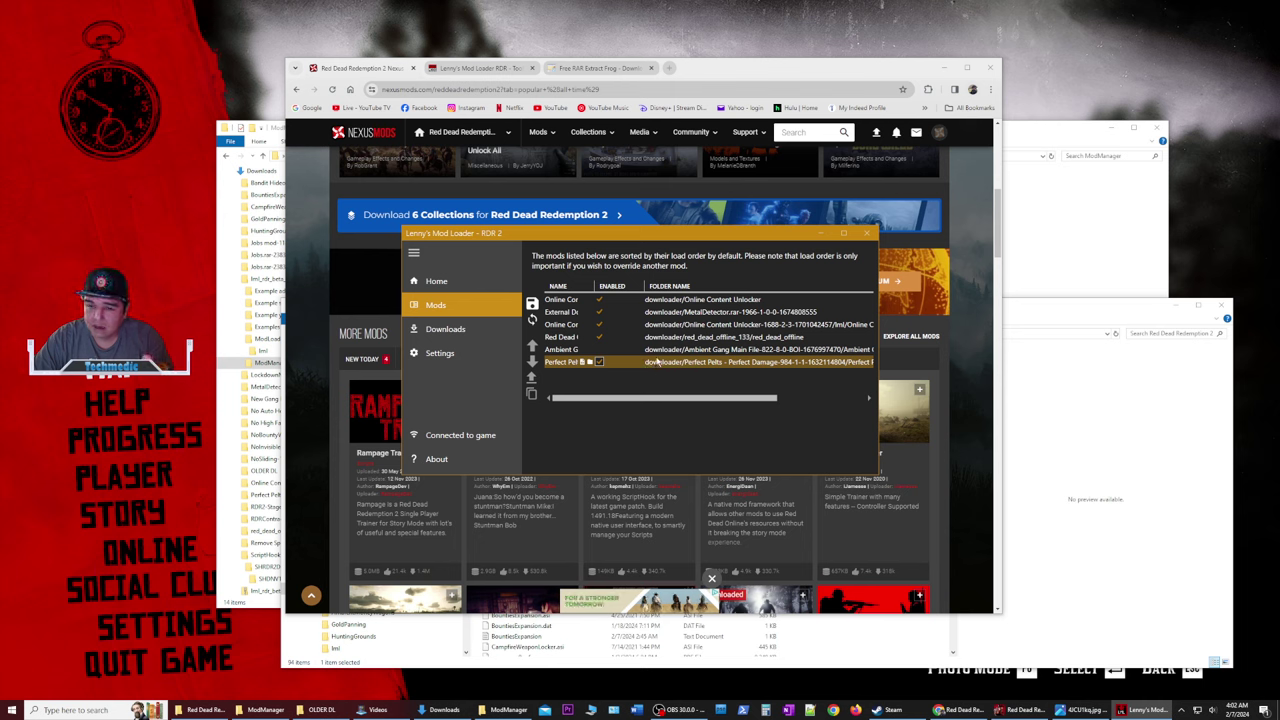
Recheck the Downloads and Mods lists, then open the game's lml folder in File Explorer.
{"action": "left_click", "coordinate": [500, 326]}
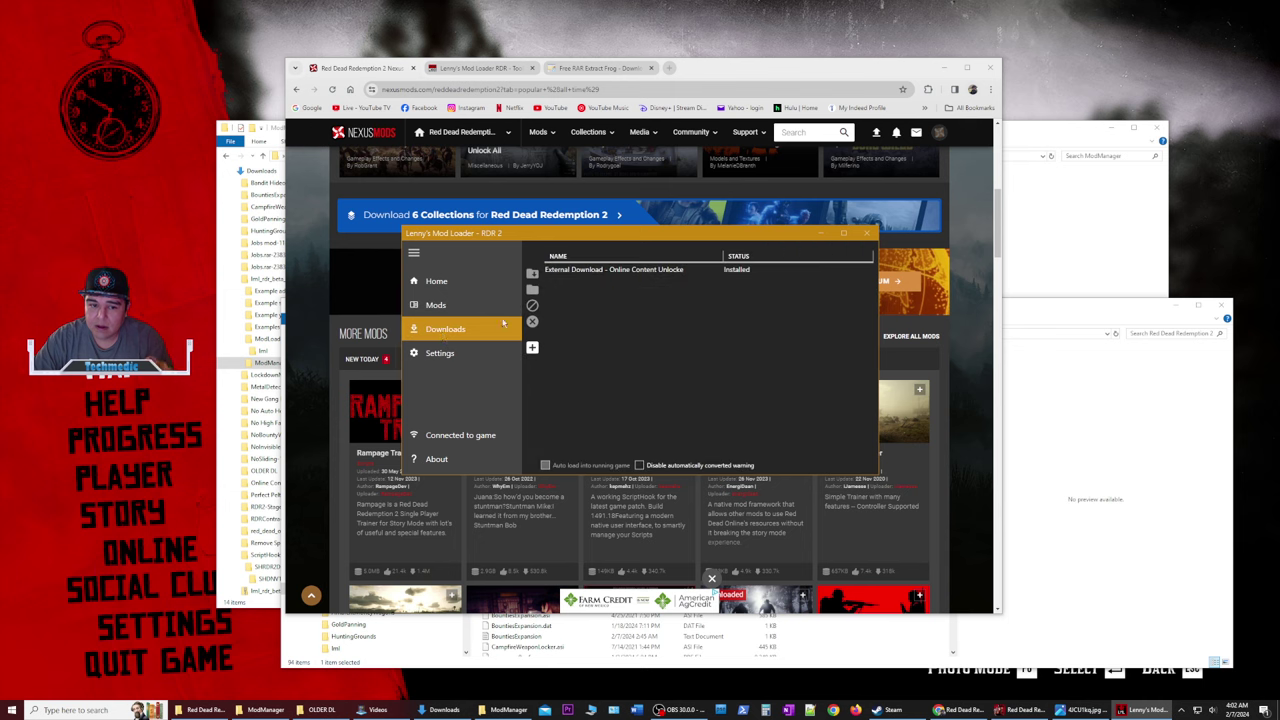
{"action": "left_click", "coordinate": [436, 310]}
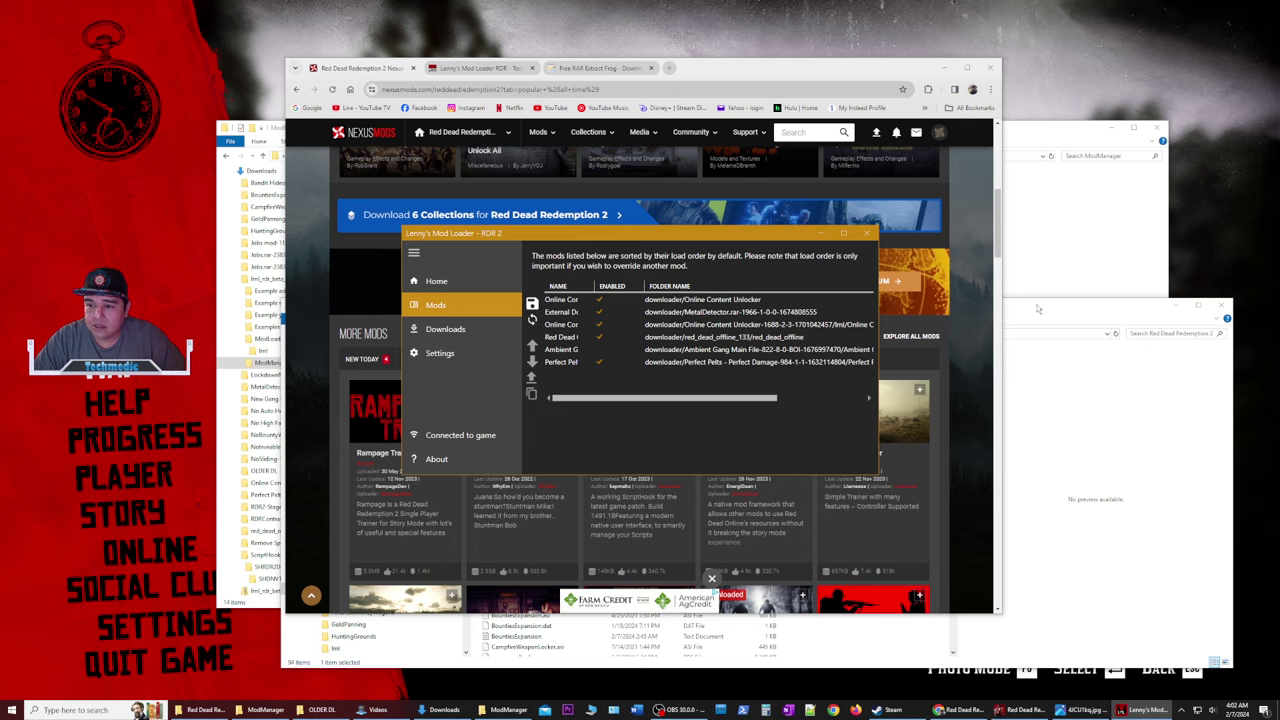
{"action": "left_click", "coordinate": [1040, 310]}
{"action": "double_click", "coordinate": [542, 406]}
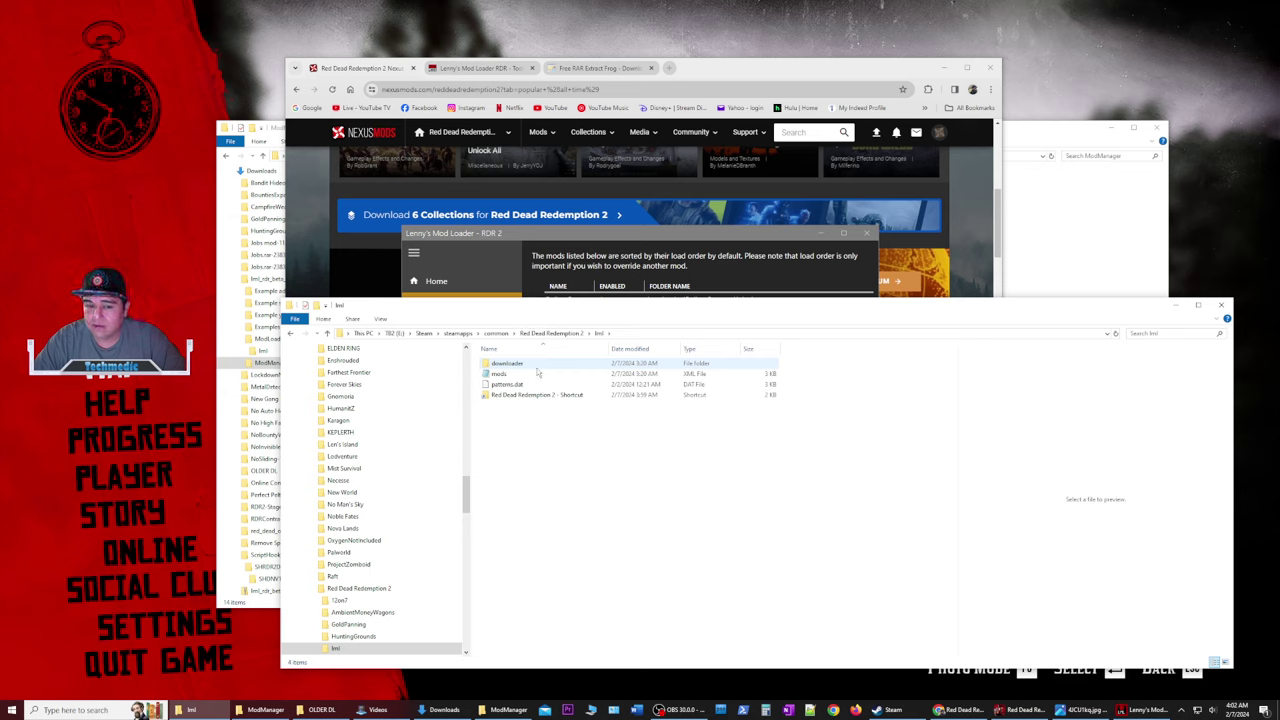
Open lml's downloader folder to view its seven stored mod folders.
{"action": "double_click", "coordinate": [537, 365]}
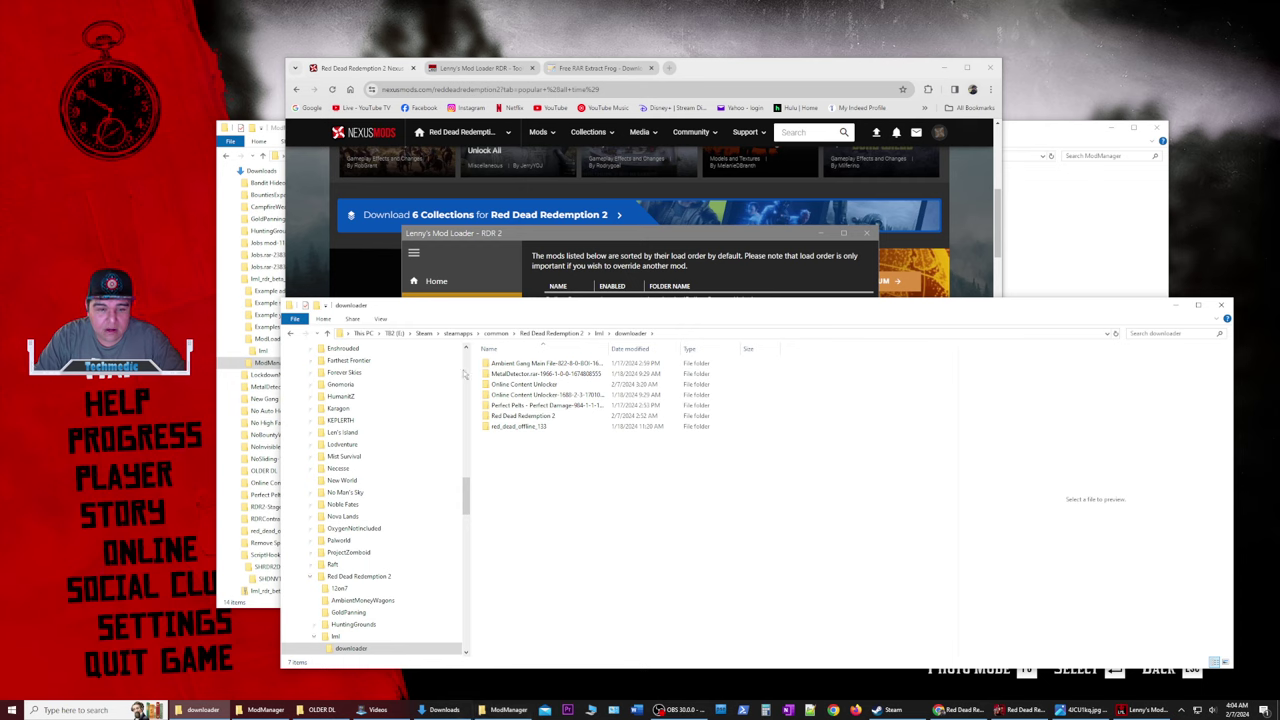
{"action": "left_click", "coordinate": [538, 336]}
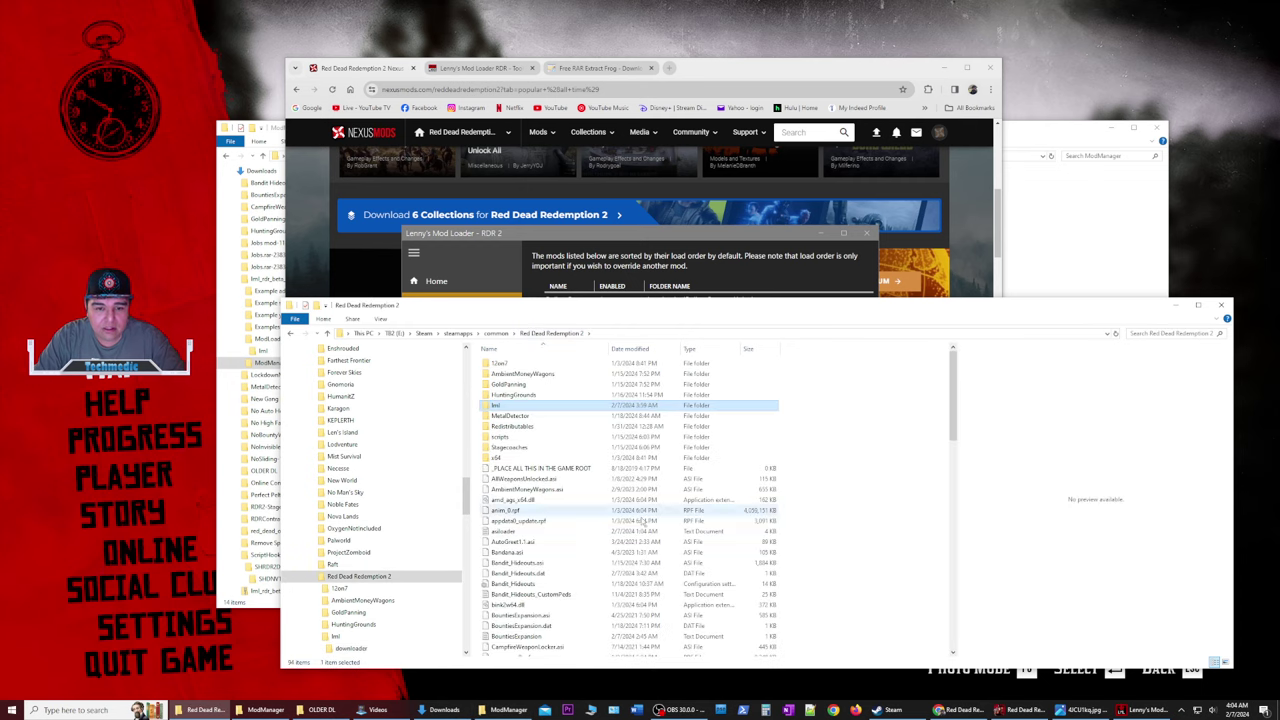
{"action": "scroll", "coordinate": [620, 480], "scroll_direction": "down", "scroll_amount": 2}
{"action": "scroll", "coordinate": [633, 486], "scroll_direction": "up", "scroll_amount": 1}
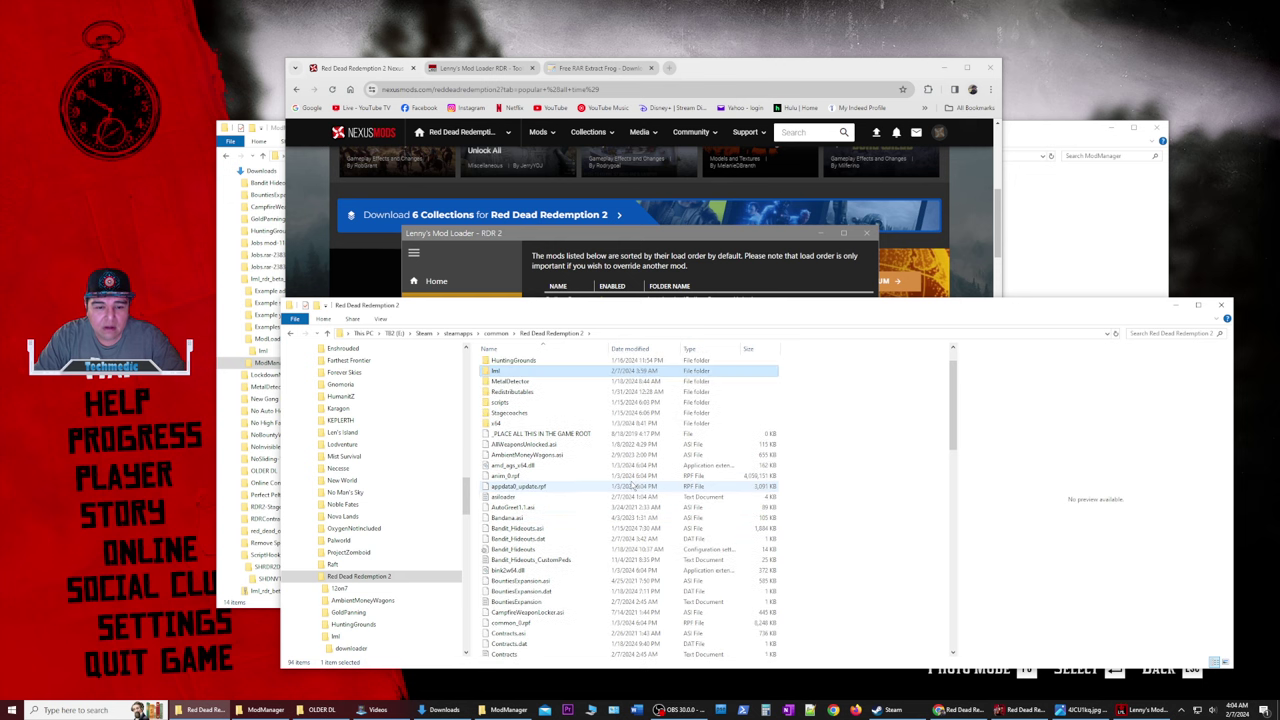
{"action": "left_click", "coordinate": [577, 415]}
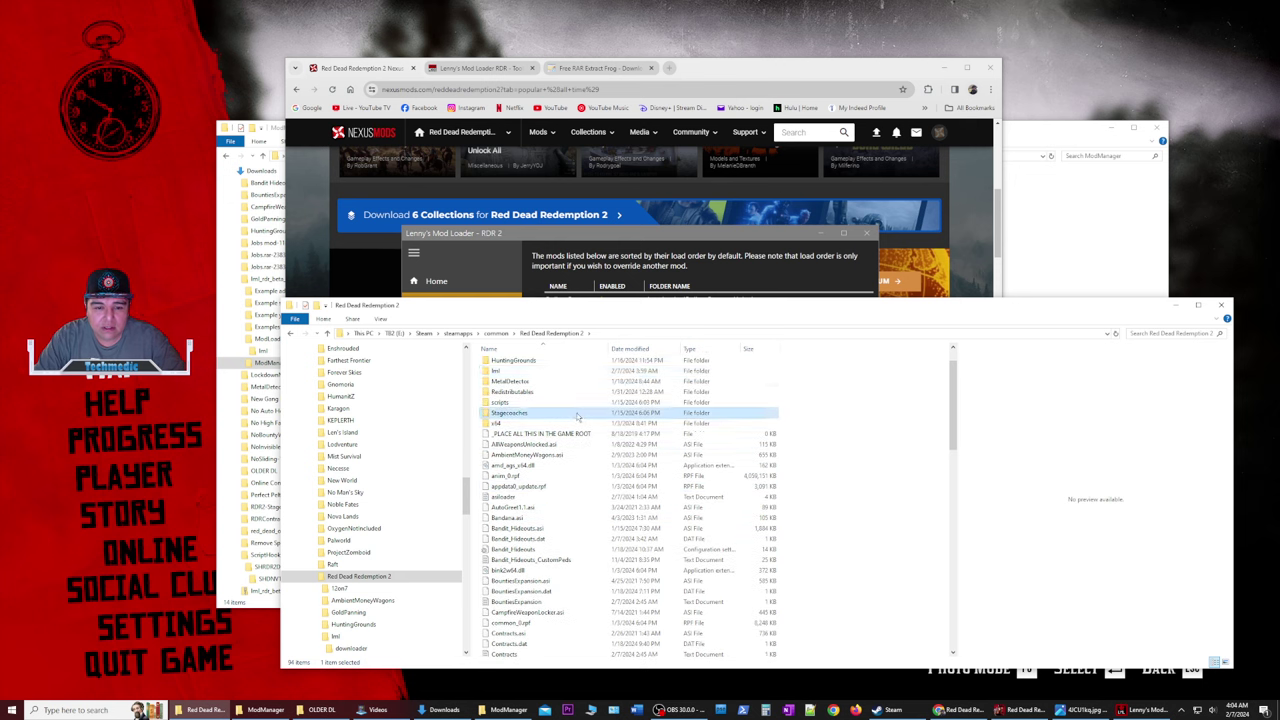
{"action": "scroll", "coordinate": [577, 410], "scroll_direction": "up", "scroll_amount": 1}
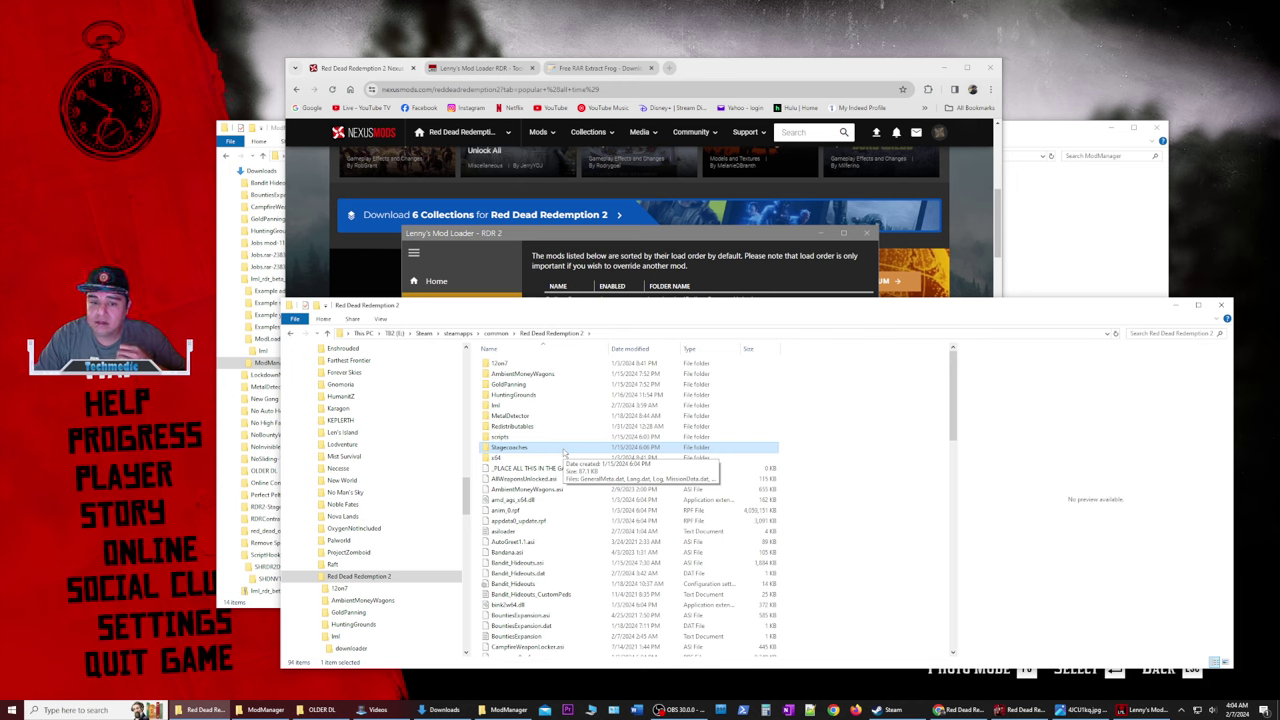
{"action": "left_click", "coordinate": [562, 379]}
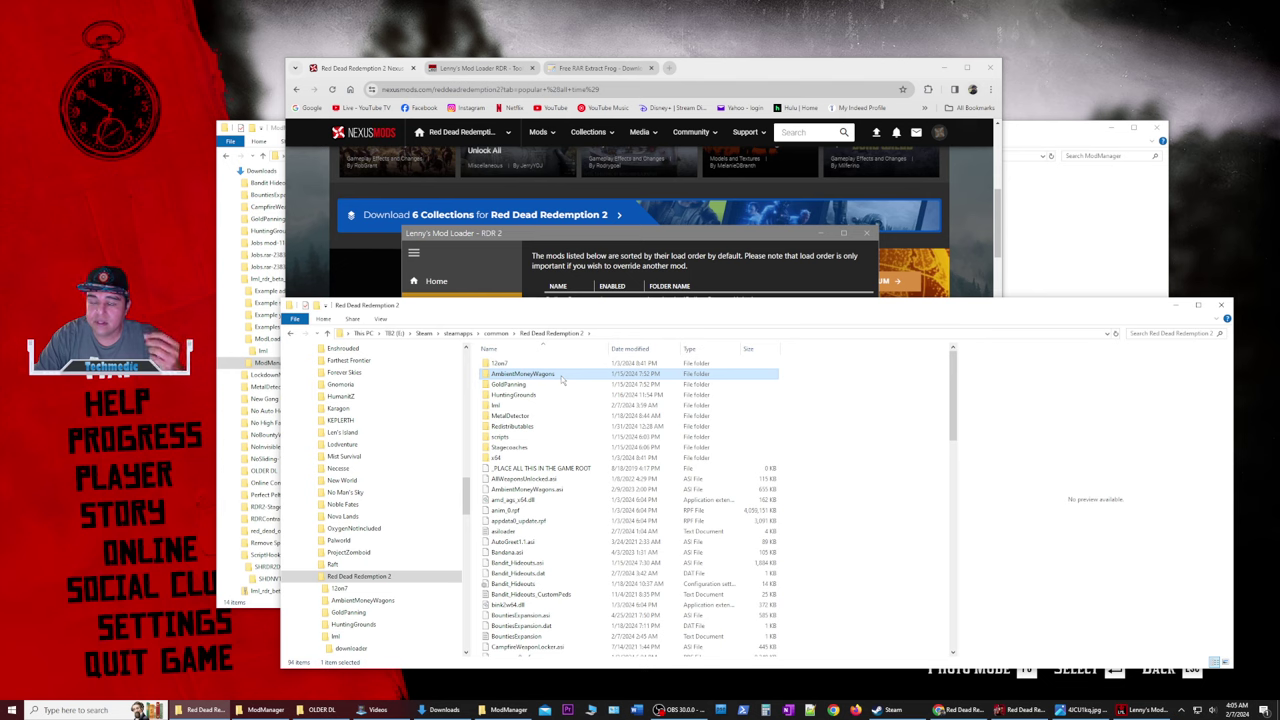
{"action": "left_click", "coordinate": [551, 448]}
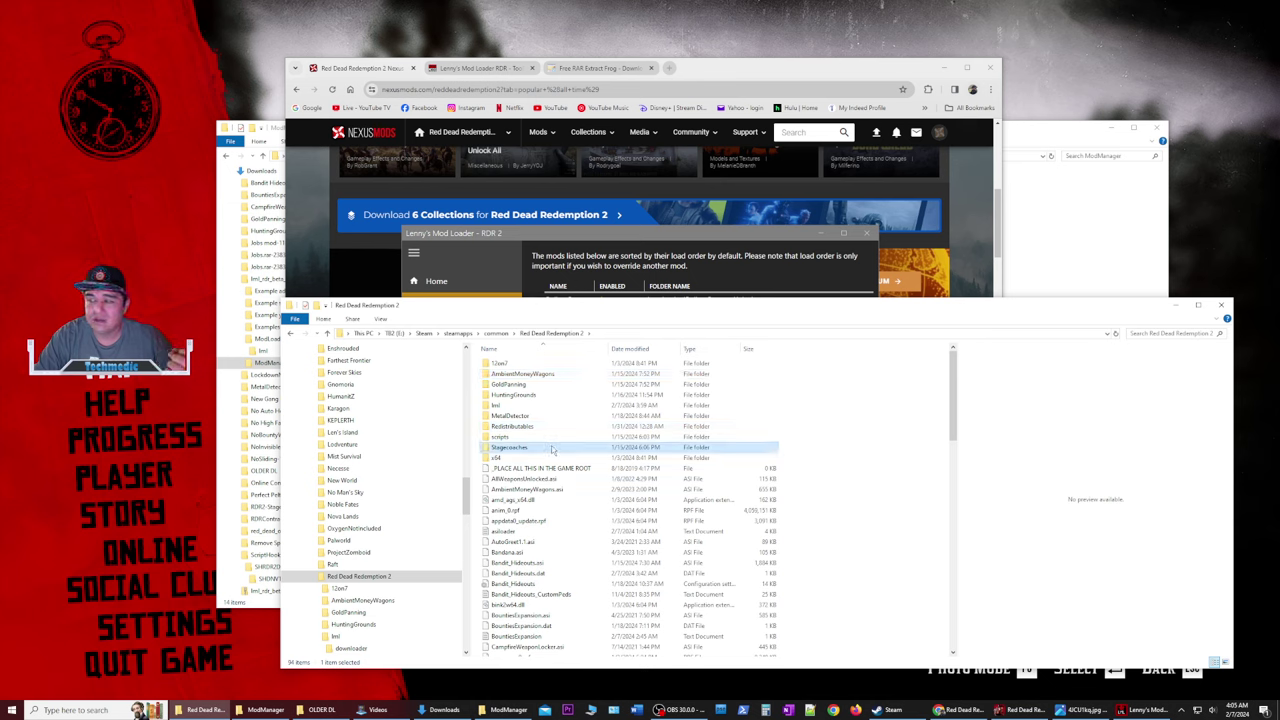
{"action": "scroll", "coordinate": [553, 450], "scroll_direction": "down", "scroll_amount": 1}
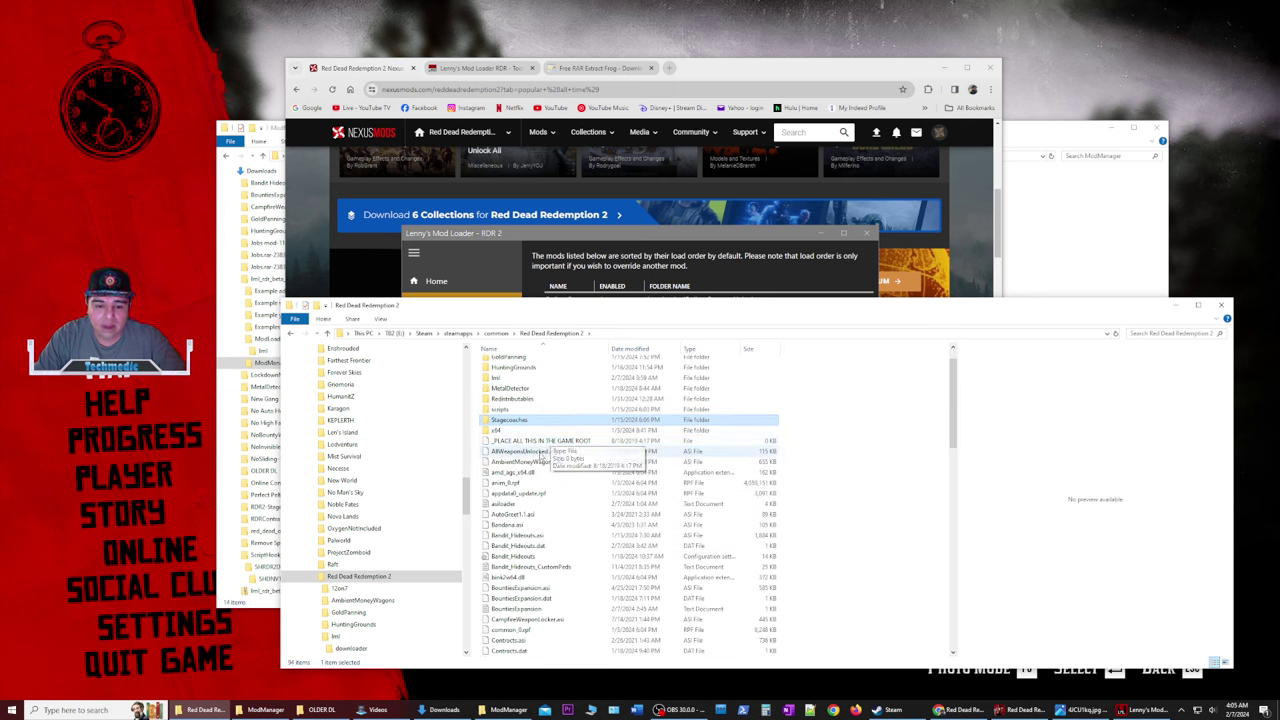
Look over AllWeaponsUnlocked.asi and the other .asi files, then show the Bandit Hideouts map in Photos.
{"action": "left_click", "coordinate": [540, 452]}
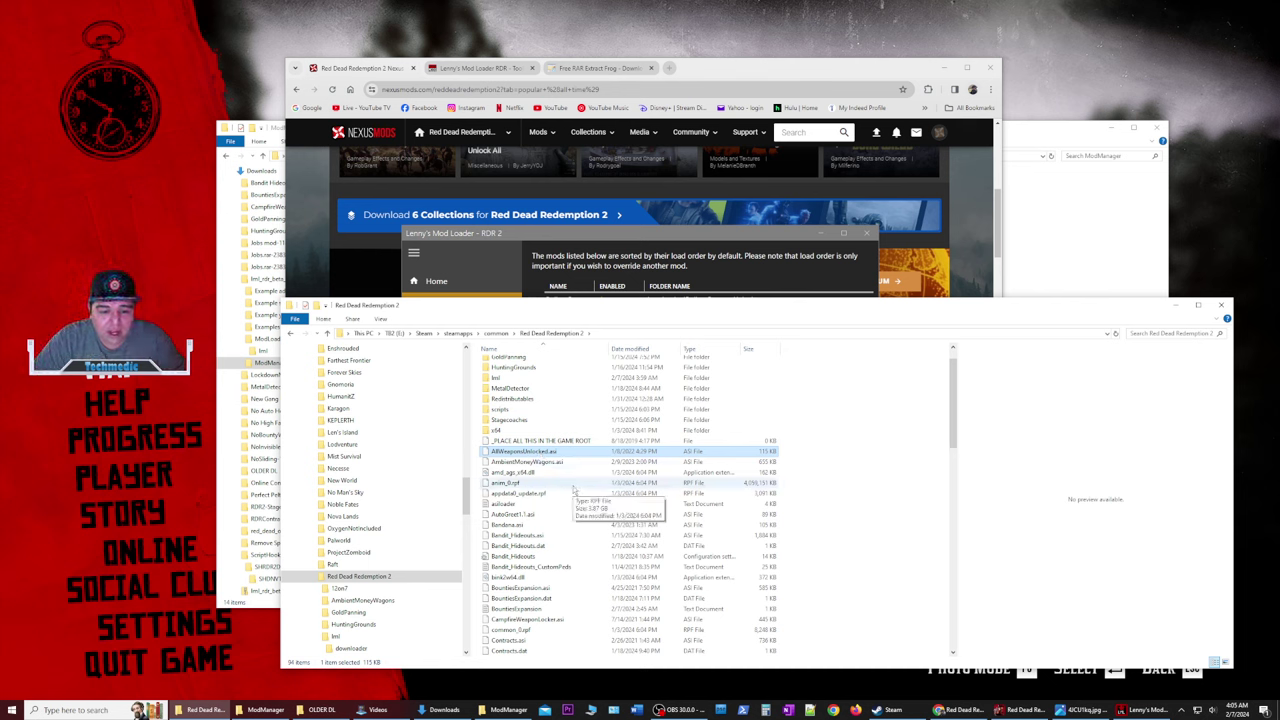
{"action": "scroll", "coordinate": [575, 490], "scroll_direction": "down", "scroll_amount": 2}
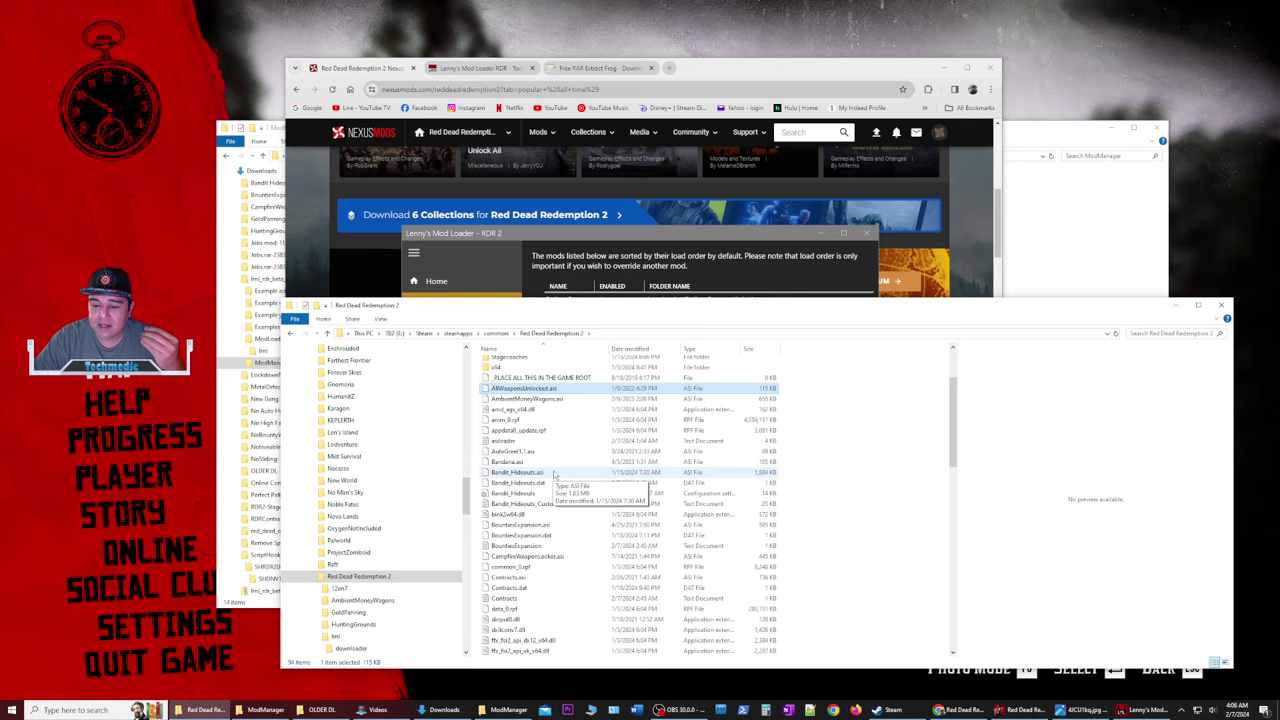
{"action": "left_click", "coordinate": [1085, 710]}
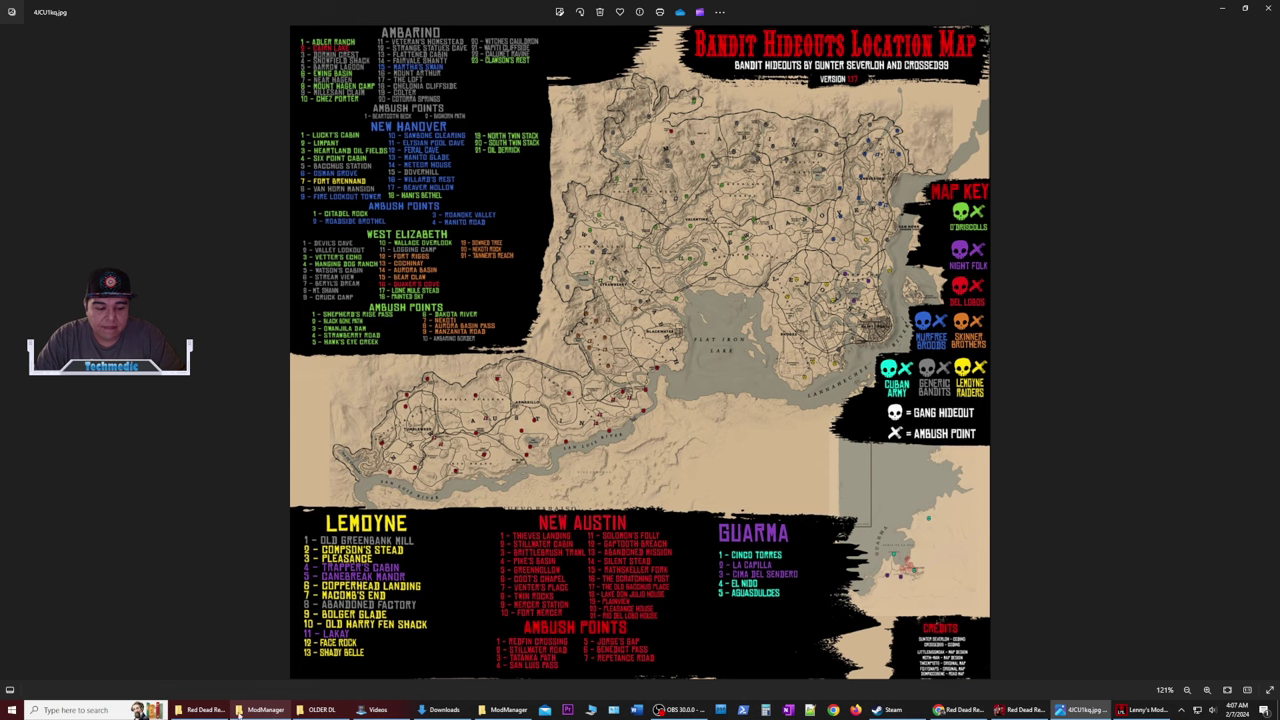
Bring the Red Dead Redemption 2 folder forward and scroll down through its mod files.
{"action": "left_click", "coordinate": [200, 709]}
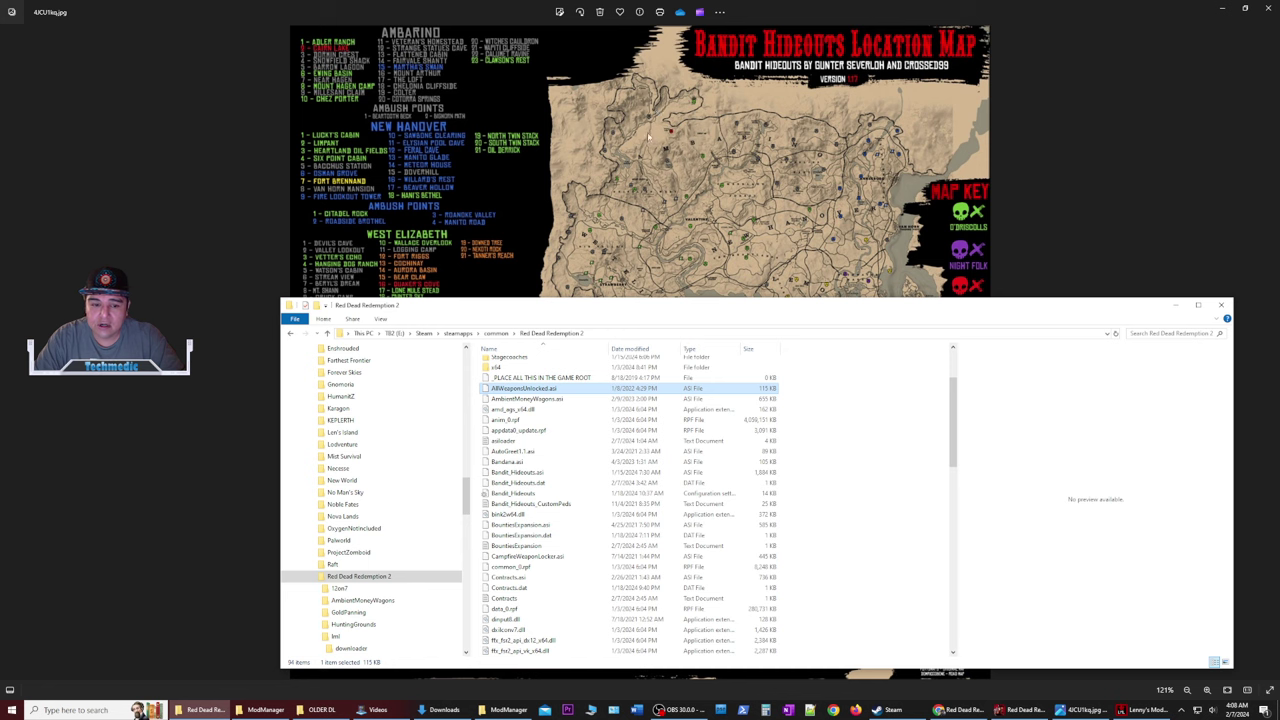
{"action": "scroll", "coordinate": [554, 548], "scroll_direction": "down", "scroll_amount": 1}
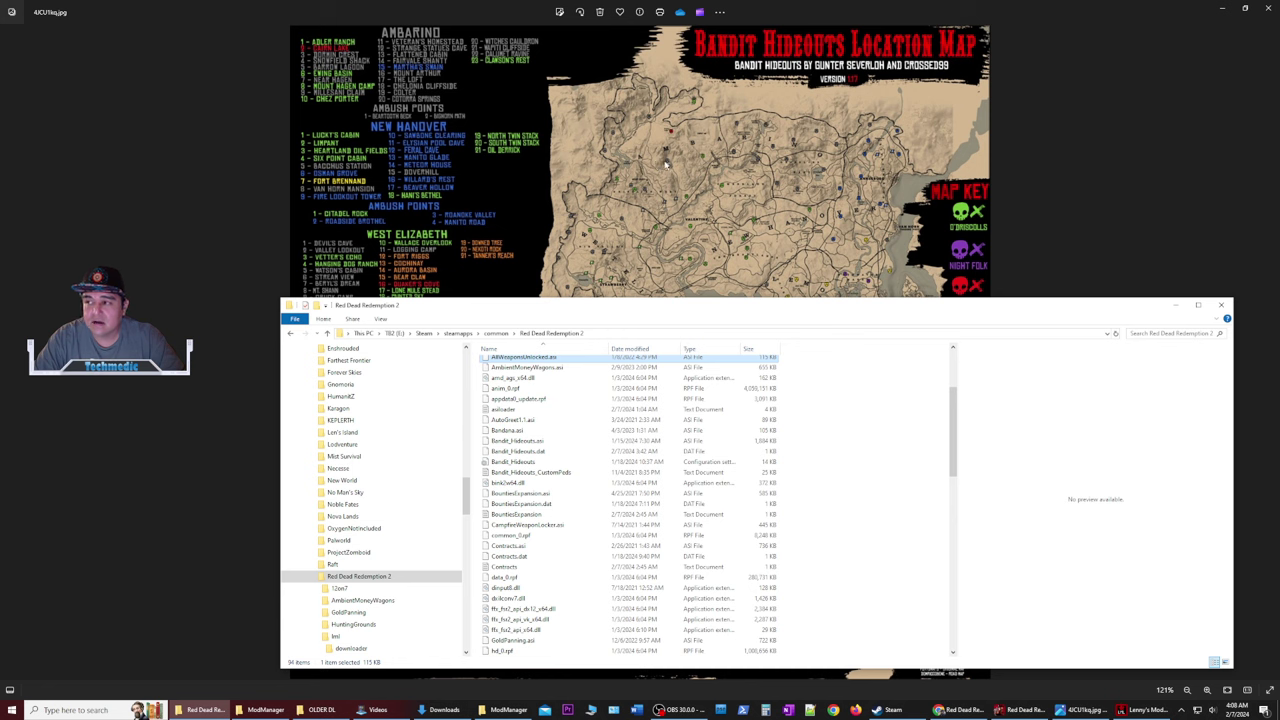
{"action": "scroll", "coordinate": [540, 505], "scroll_direction": "down", "scroll_amount": 2}
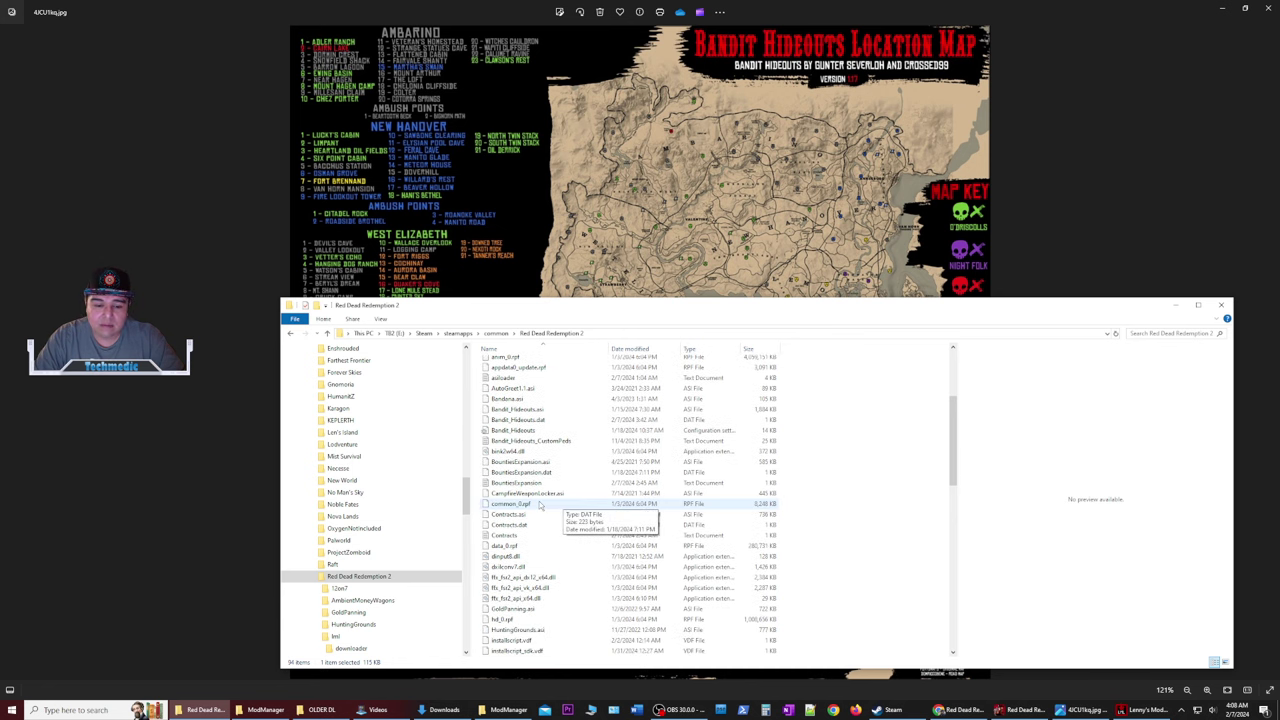
{"action": "scroll", "coordinate": [545, 510], "scroll_direction": "down", "scroll_amount": 2}
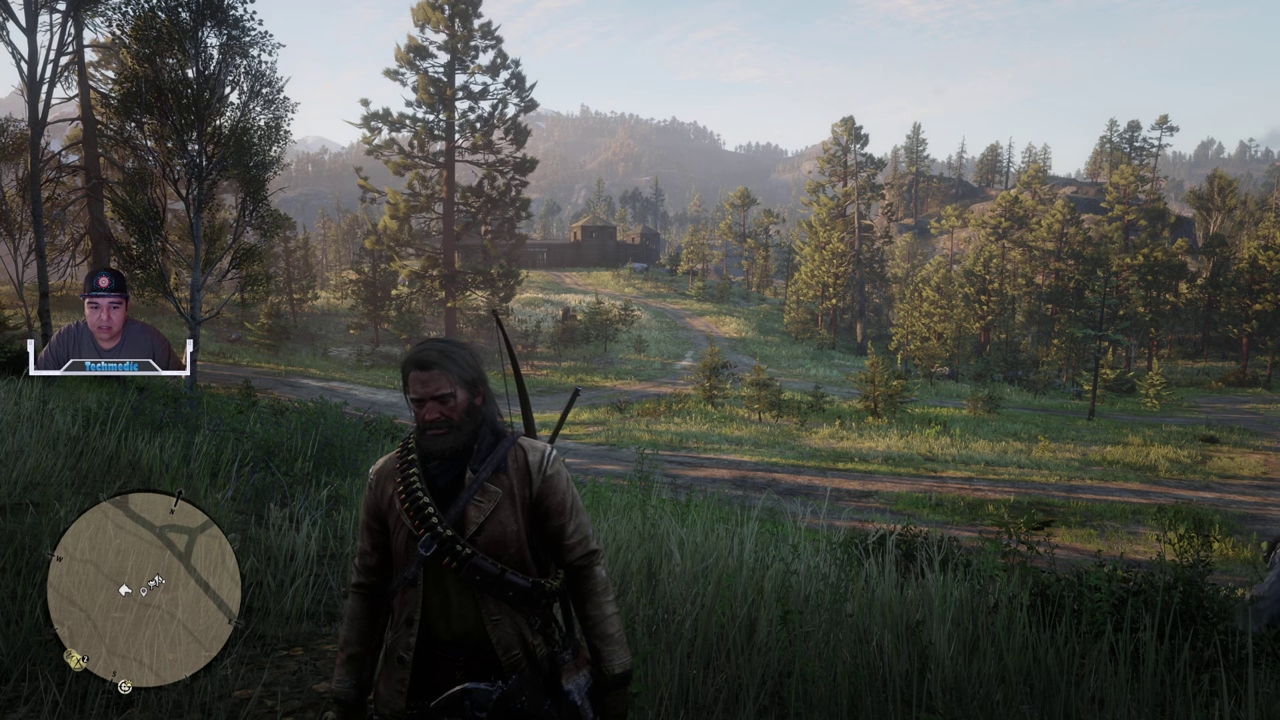
Open the world map with M, zoom out, and pan north, then west to Strawberry, then to Rhodes and Lemoyne.
{"action": "key", "text": "m"}
{"action": "scroll", "coordinate": [648, 287], "scroll_direction": "down", "scroll_amount": 3}
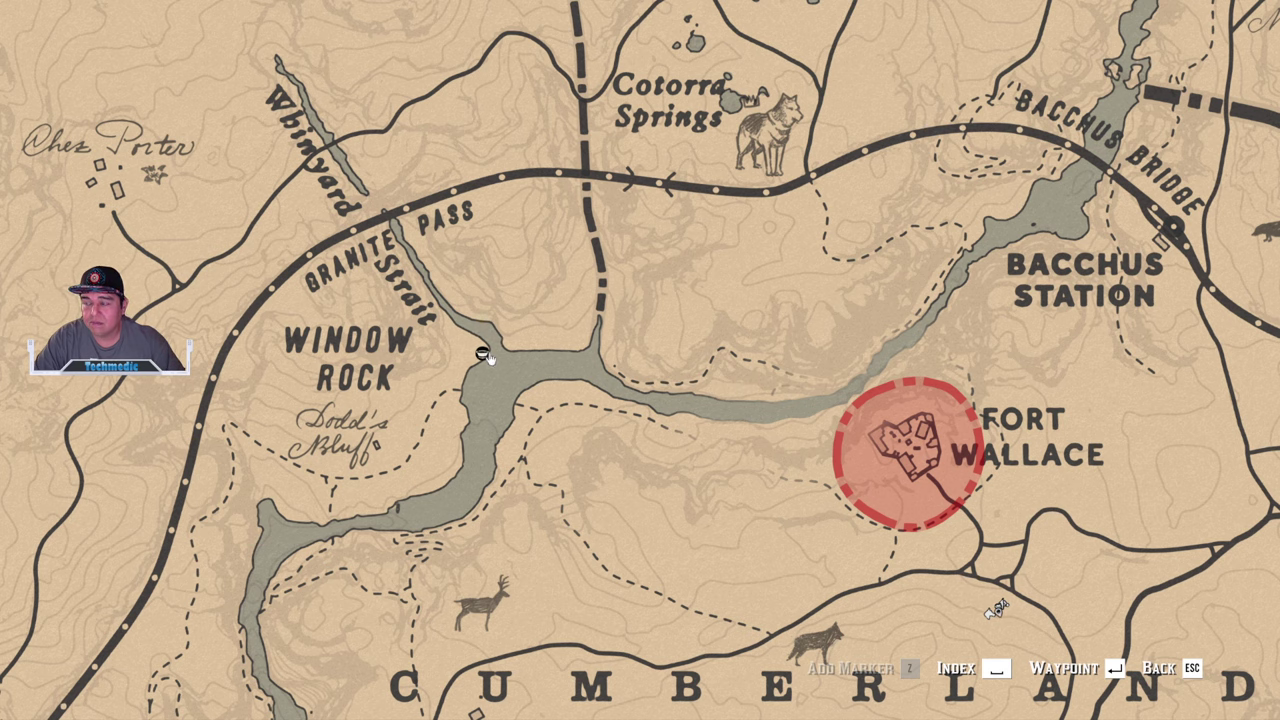
{"action": "scroll", "coordinate": [485, 357], "scroll_direction": "down", "scroll_amount": 3}
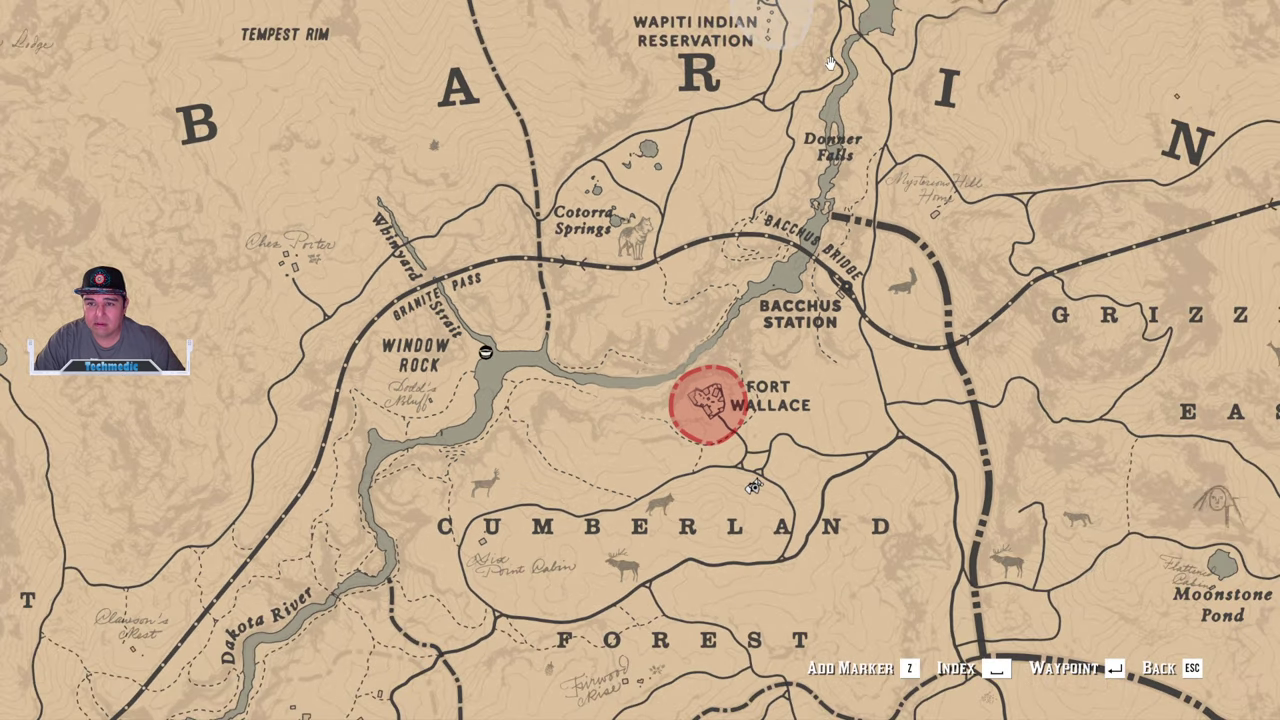
{"action": "left_click_drag", "start_coordinate": [485, 357], "coordinate": [775, 147]}
{"action": "scroll", "coordinate": [792, 205], "scroll_direction": "down", "scroll_amount": 1}
{"action": "scroll", "coordinate": [787, 218], "scroll_direction": "down", "scroll_amount": 2}
{"action": "scroll", "coordinate": [775, 147], "scroll_direction": "up", "scroll_amount": 1}
{"action": "left_click_drag", "start_coordinate": [344, 330], "coordinate": [777, 42]}
{"action": "scroll", "coordinate": [787, 210], "scroll_direction": "down", "scroll_amount": 2}
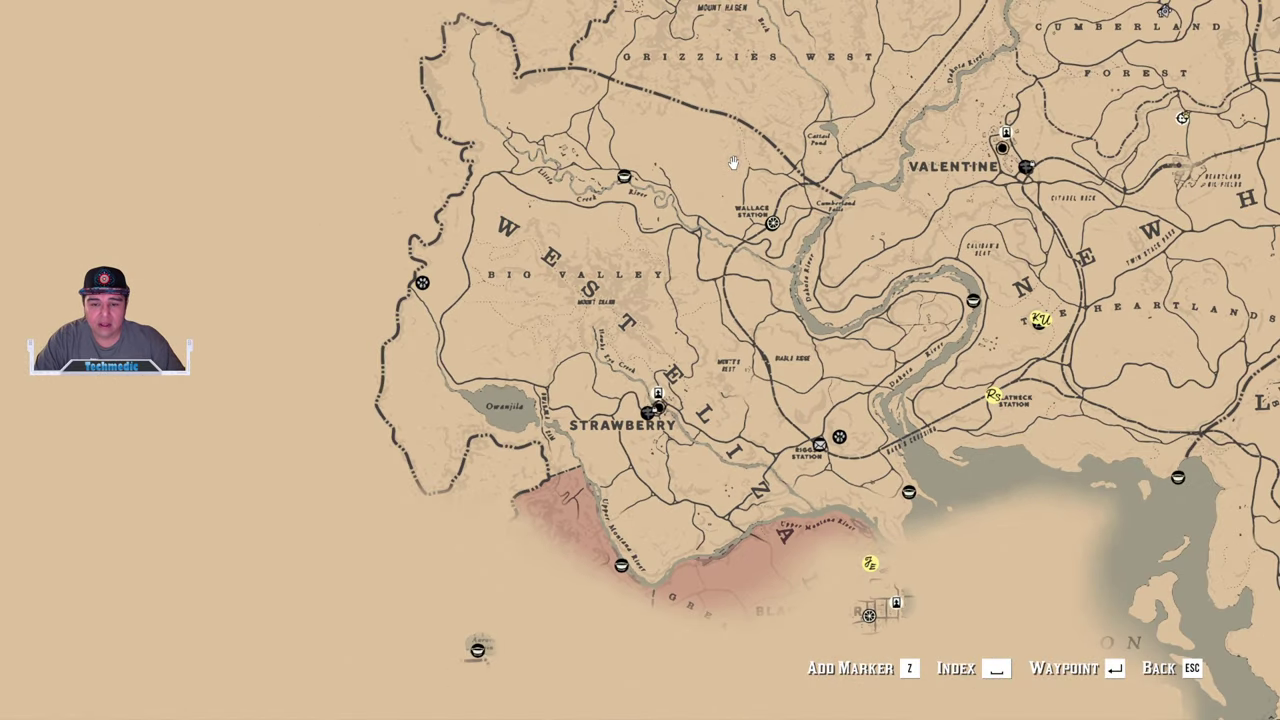
{"action": "left_click_drag", "start_coordinate": [987, 330], "coordinate": [787, 205]}
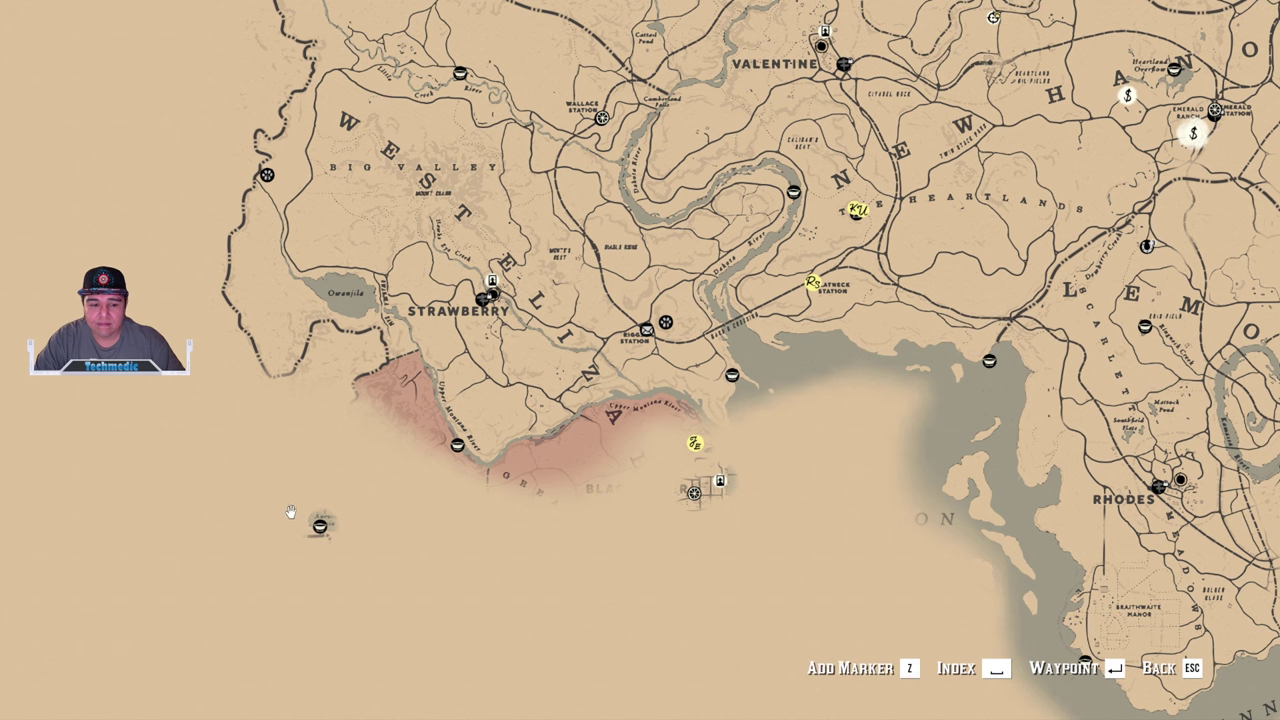
{"action": "left_click_drag", "start_coordinate": [1018, 392], "coordinate": [597, 400]}
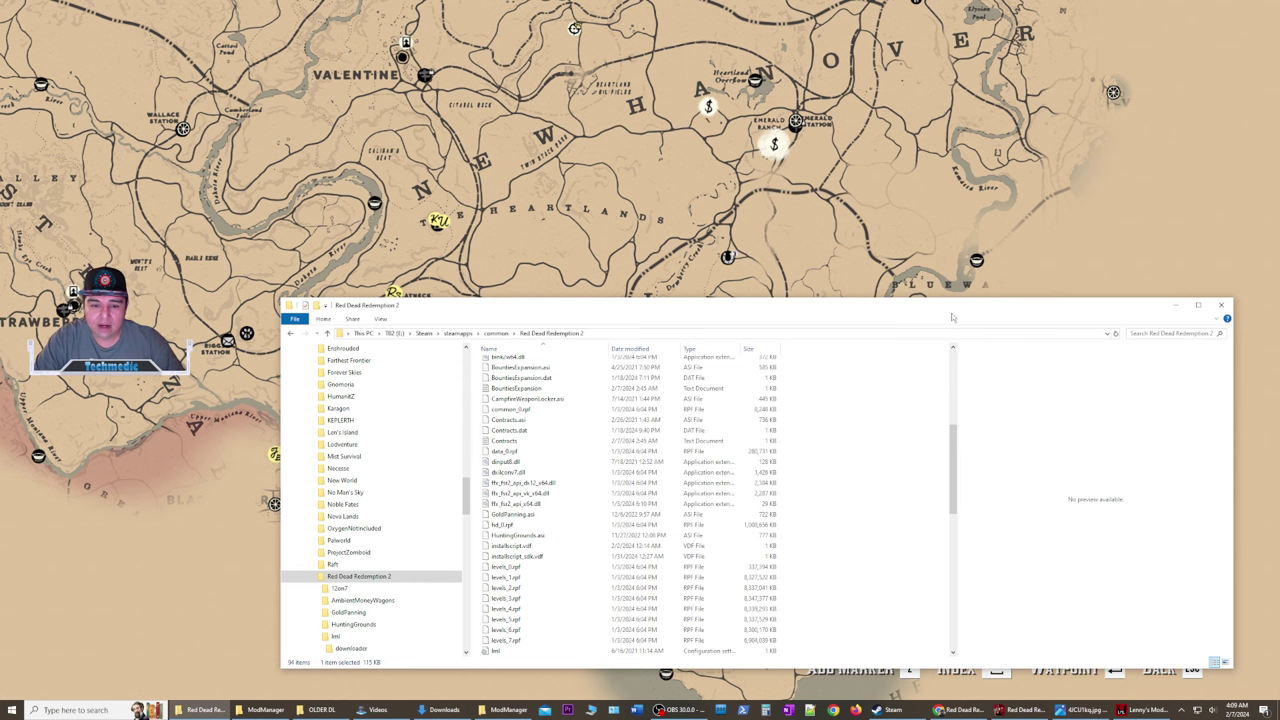
{"action": "scroll", "coordinate": [548, 540], "scroll_direction": "down", "scroll_amount": 2}
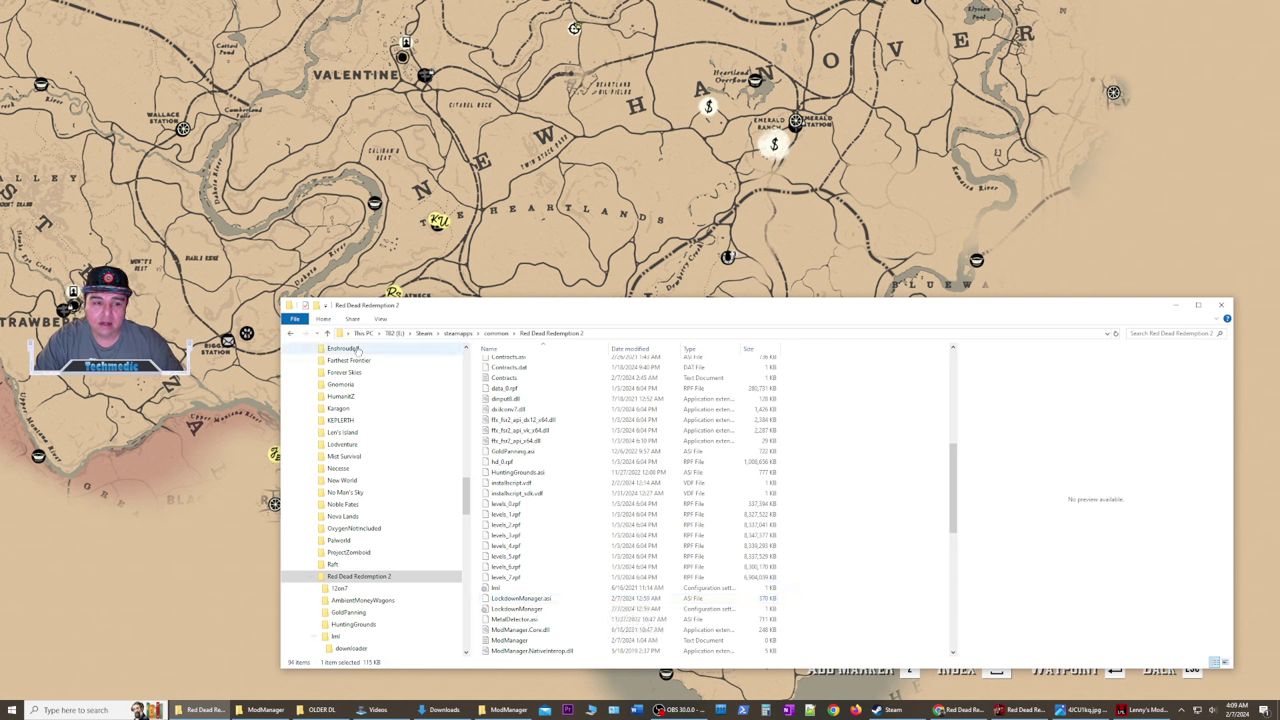
Nudge the folder window and scroll down to ScriptHookRDR2DotNet.asi, Stagecoaches.asi and vfs.asi.
{"action": "mouse_move", "coordinate": [449, 309]}
{"action": "left_mouse_down"}
{"action": "mouse_move", "coordinate": [516, 309]}
{"action": "mouse_move", "coordinate": [443, 302]}
{"action": "mouse_move", "coordinate": [466, 327]}
{"action": "left_mouse_up"}
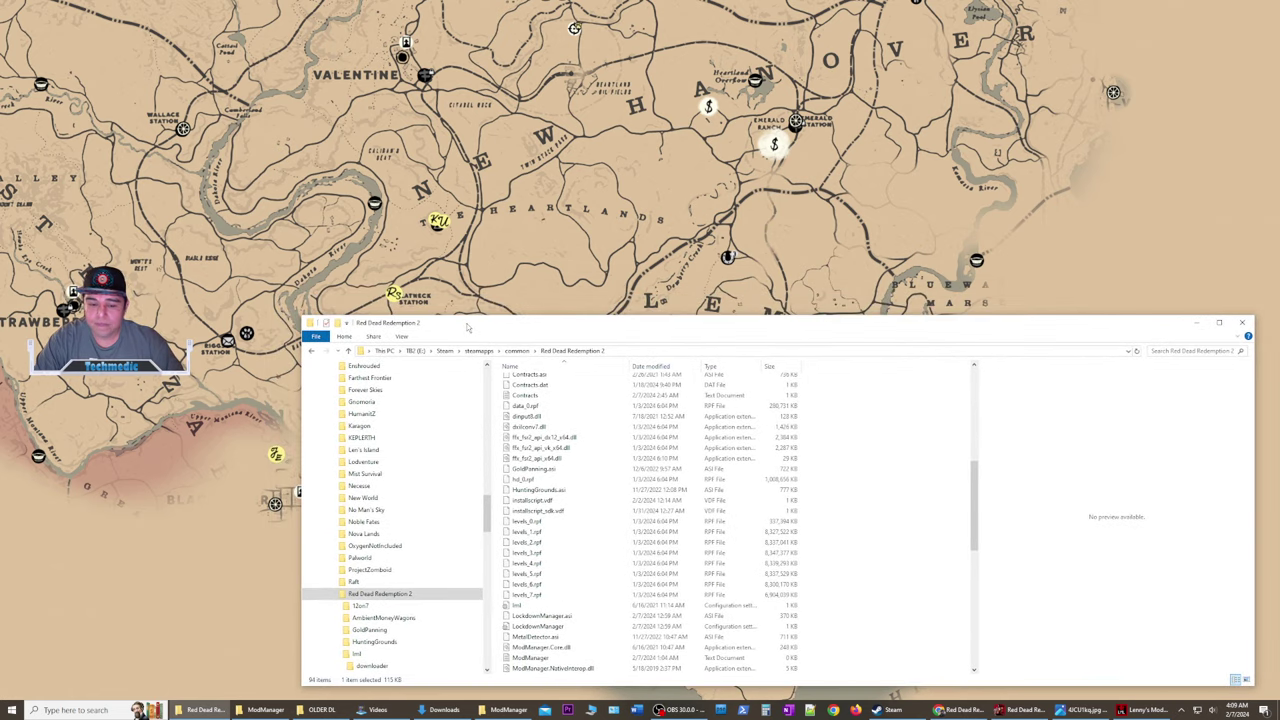
{"action": "scroll", "coordinate": [600, 560], "scroll_direction": "down", "scroll_amount": 5}
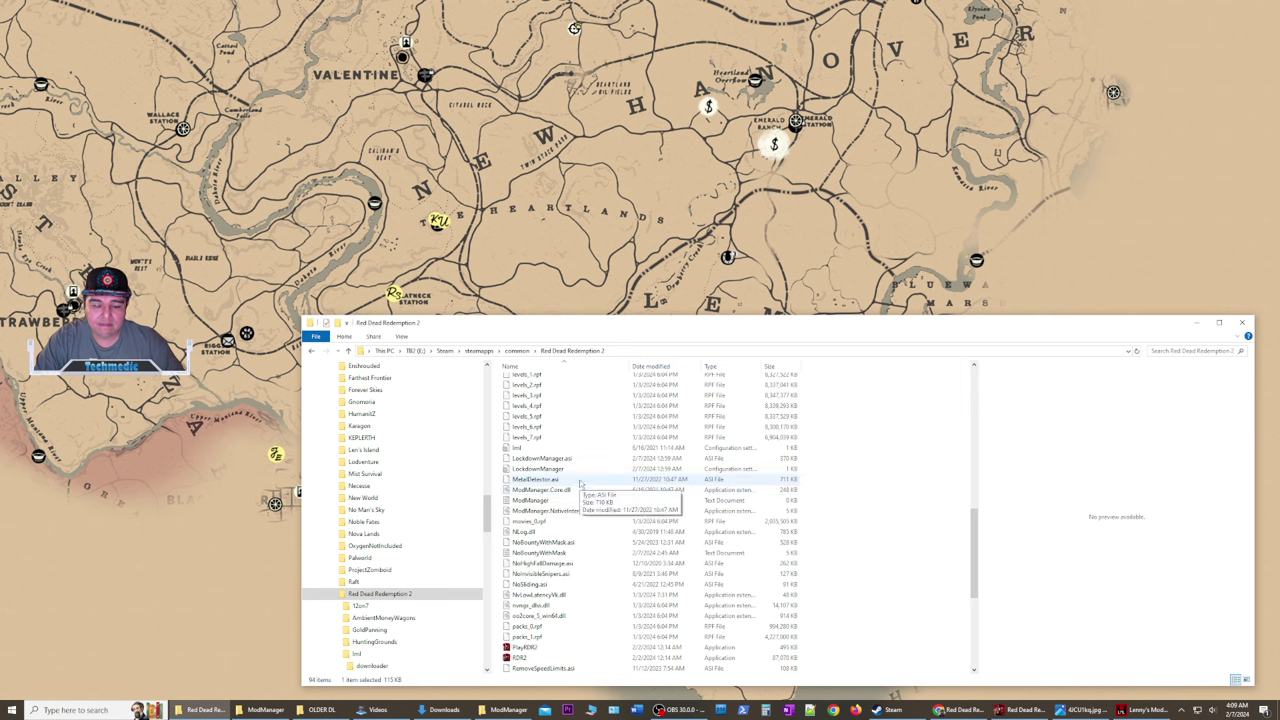
{"action": "scroll", "coordinate": [578, 486], "scroll_direction": "down", "scroll_amount": 2}
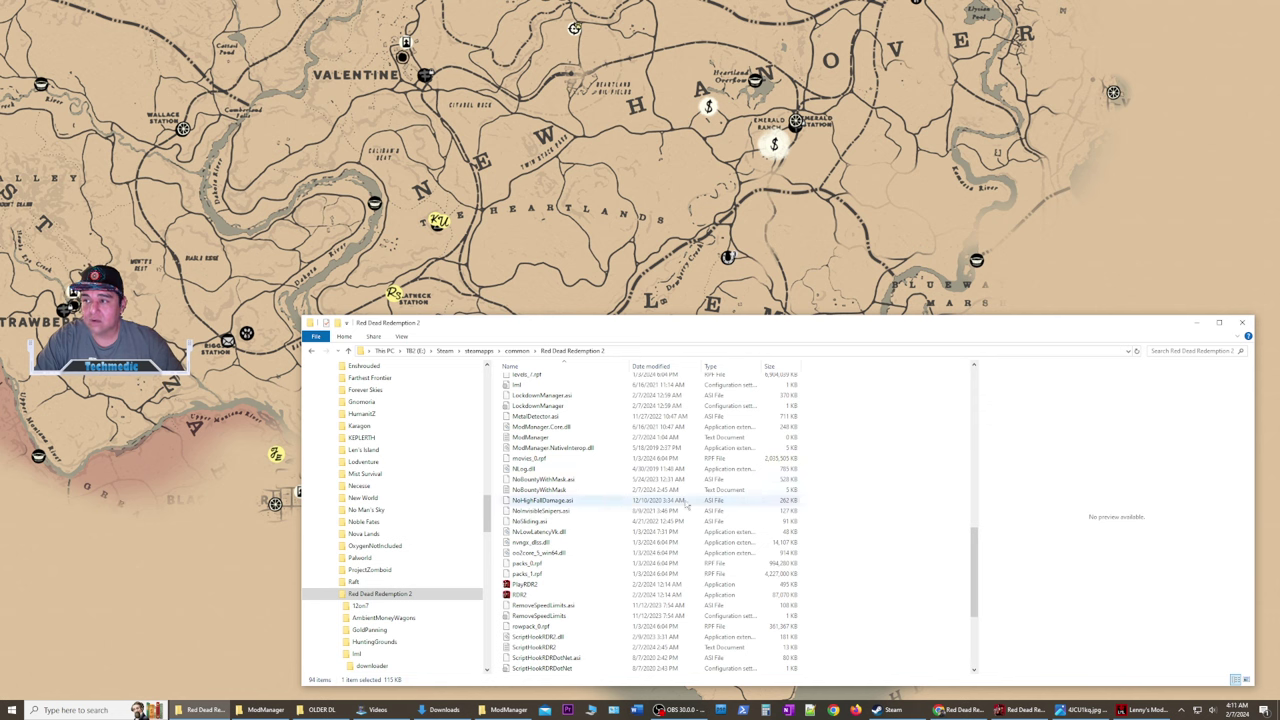
{"action": "scroll", "coordinate": [571, 591], "scroll_direction": "down", "scroll_amount": 4}
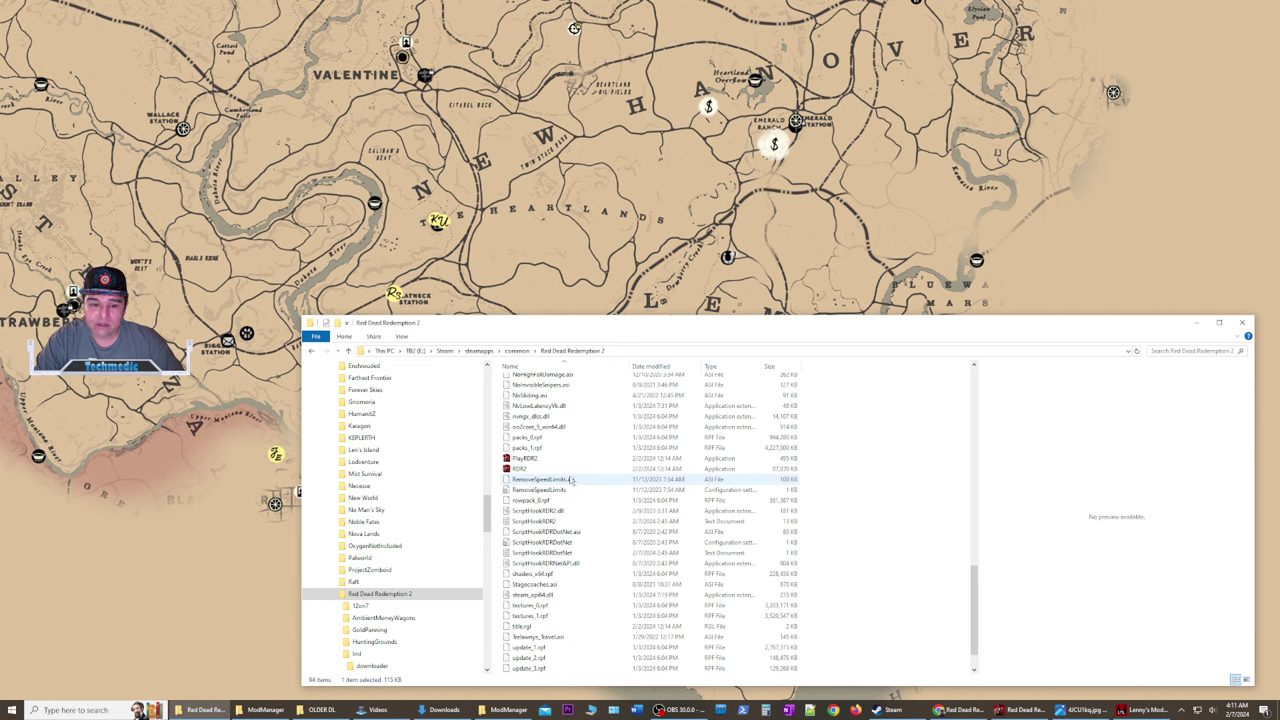
{"action": "scroll", "coordinate": [607, 522], "scroll_direction": "down", "scroll_amount": 1}
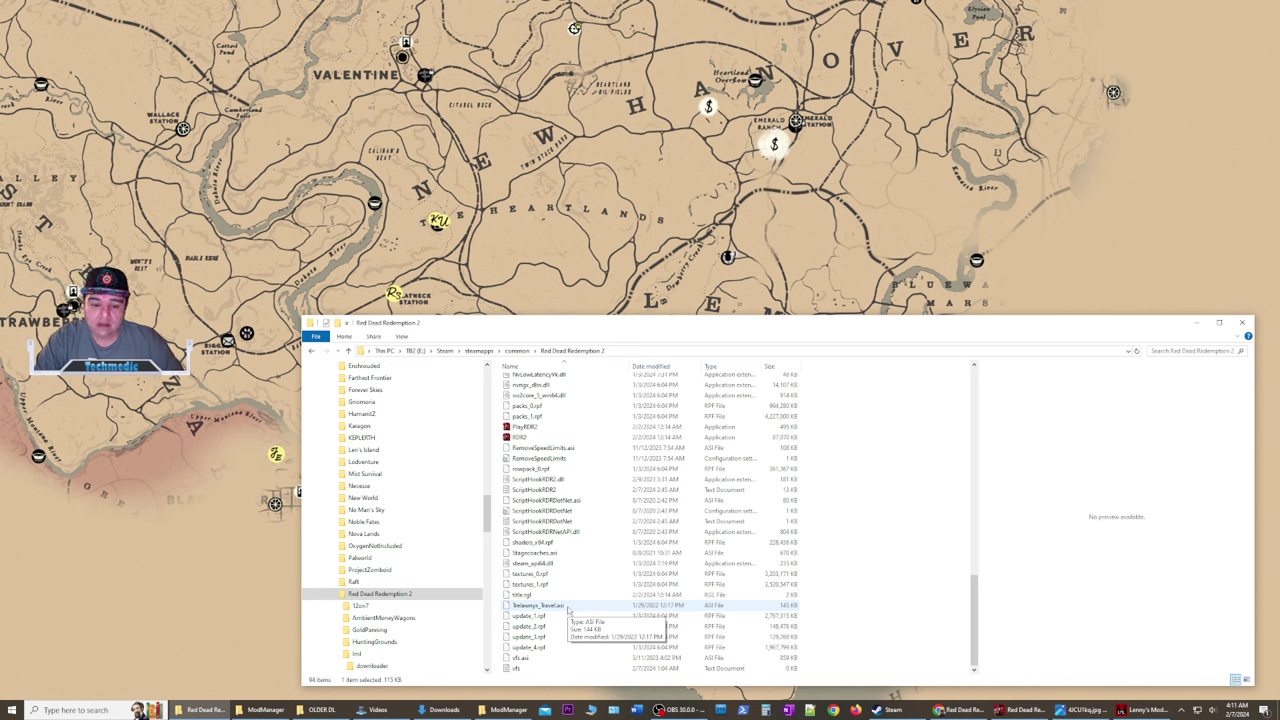
Scroll the game folder listing back up to the folders at the top.
{"action": "scroll", "coordinate": [567, 608], "scroll_direction": "up", "scroll_amount": 15}
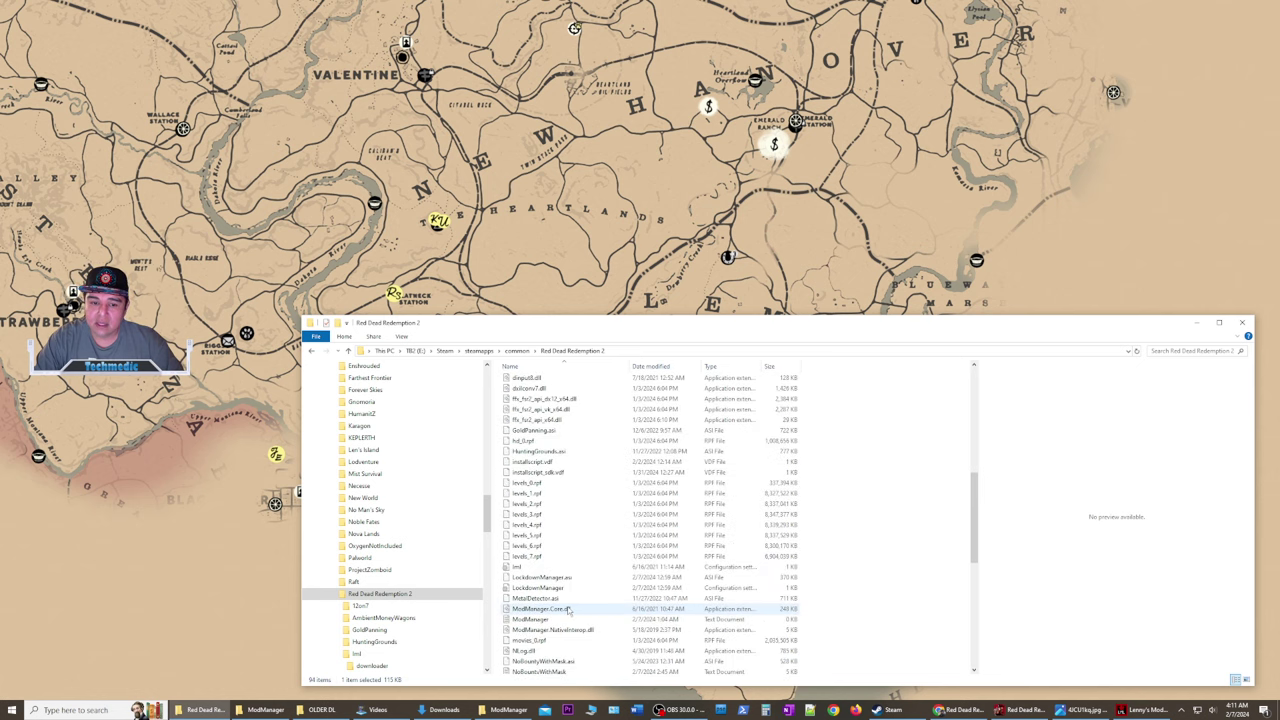
{"action": "scroll", "coordinate": [567, 608], "scroll_direction": "up", "scroll_amount": 4}
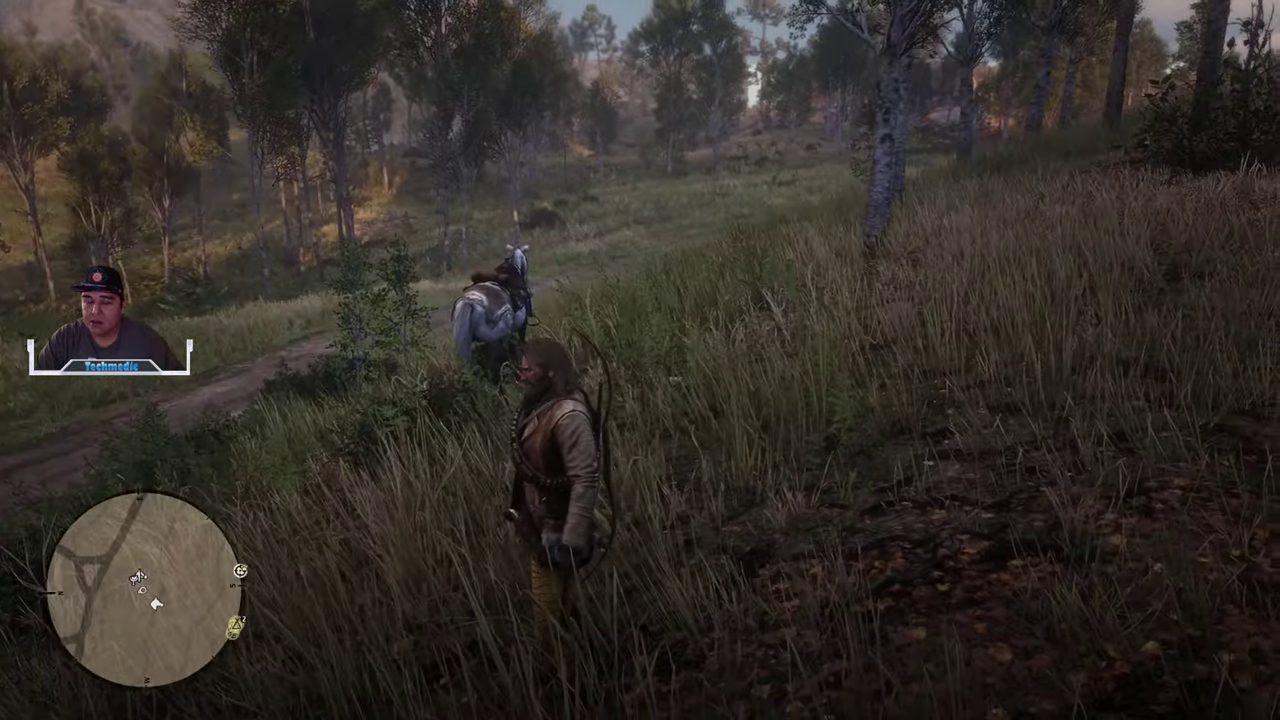
Walk the character back through the tall grass and turn the view toward the mountains.
{"action": "key", "text": "s"}
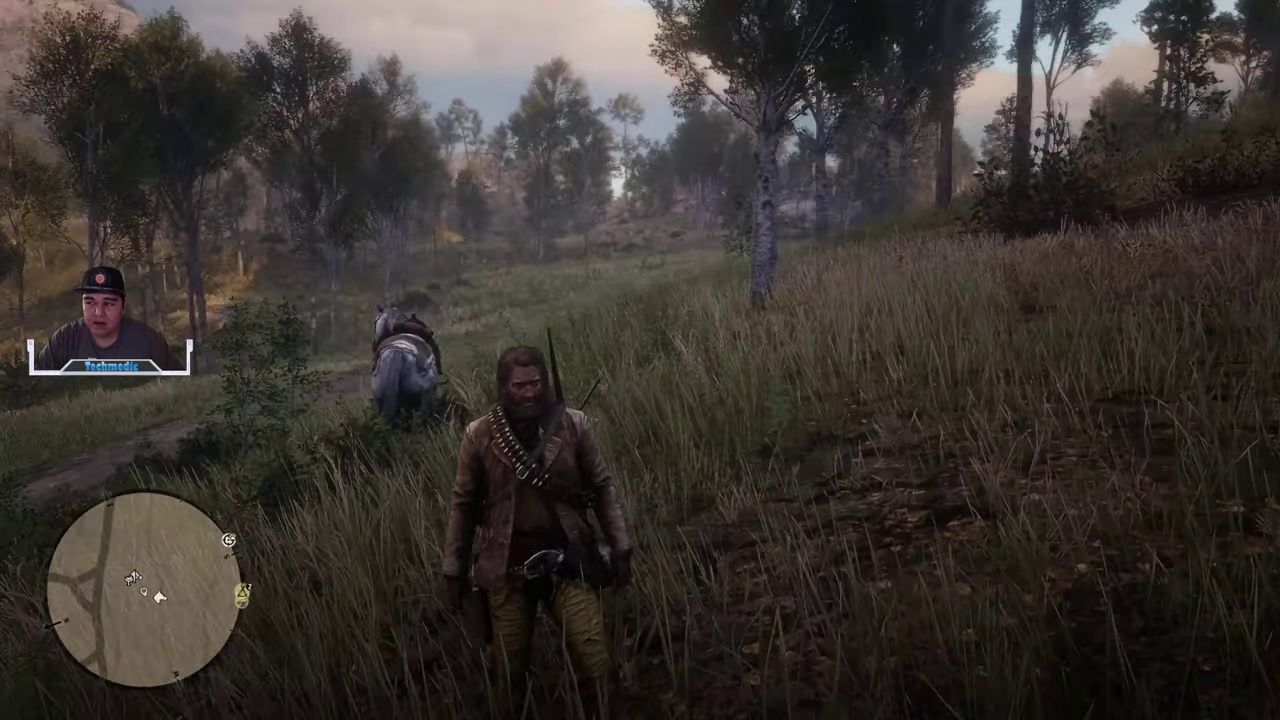
{"action": "key", "text": "s"}
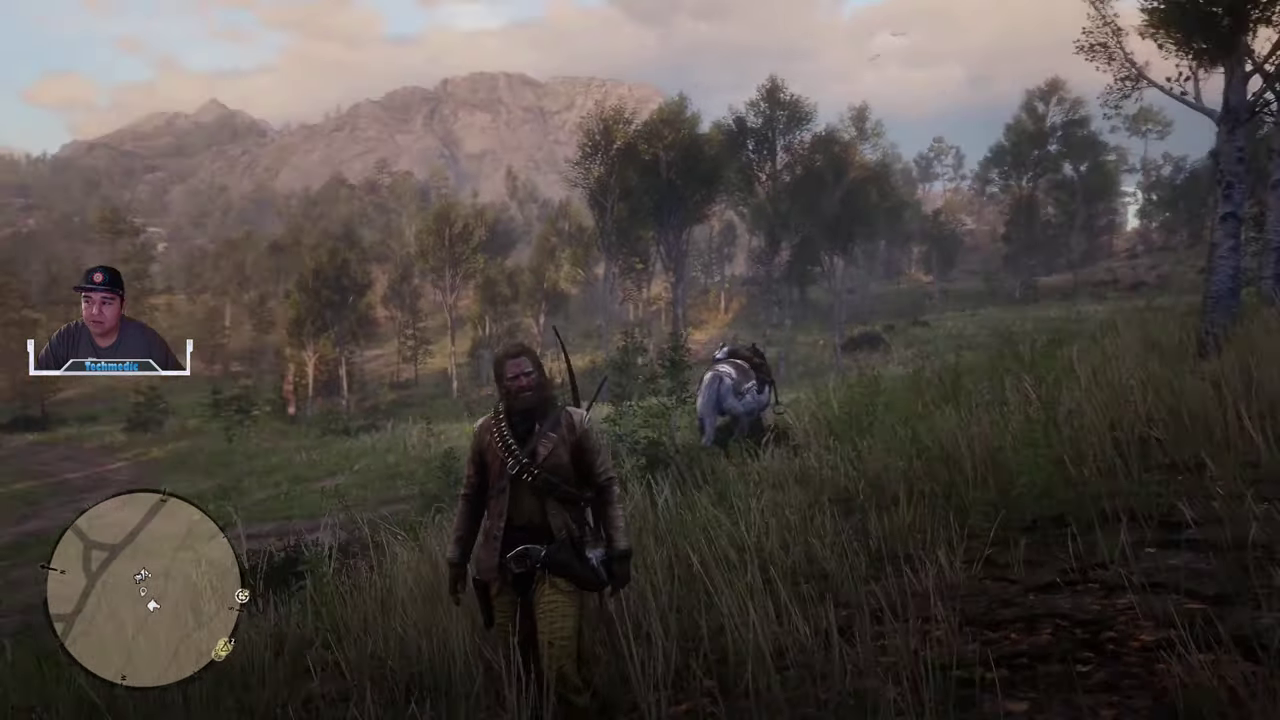
{"action": "key", "text": "a"}
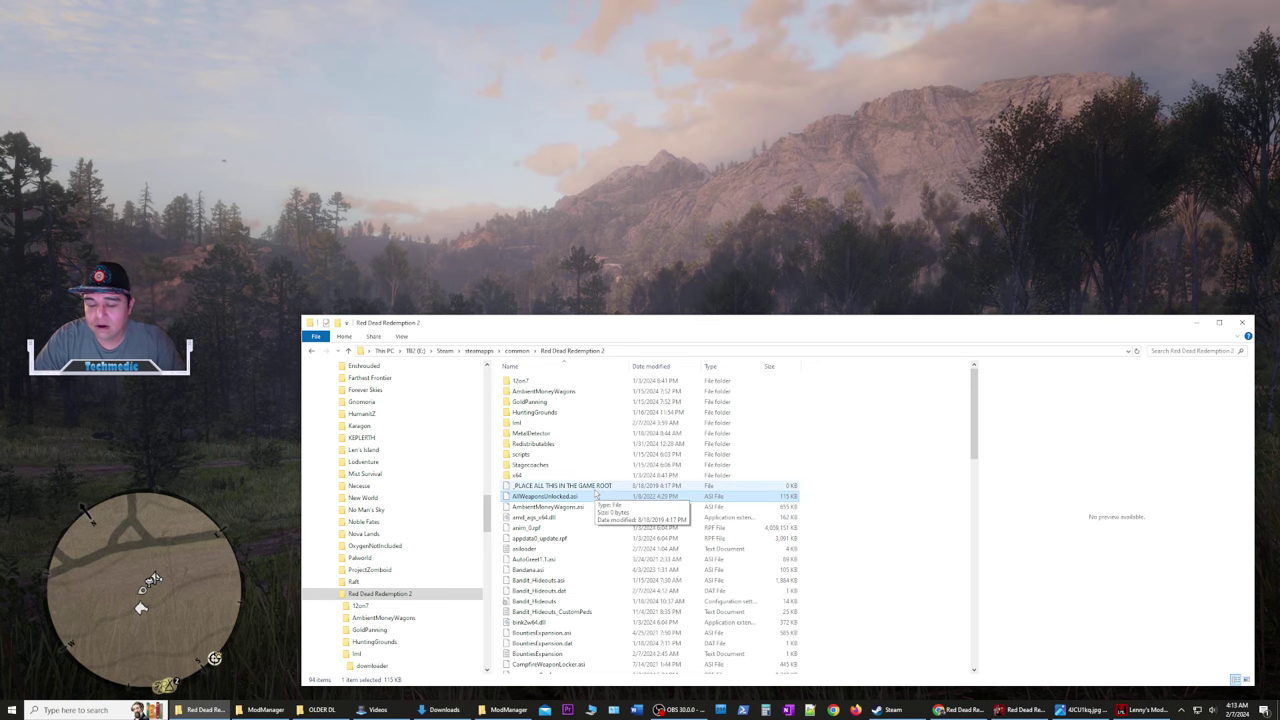
Switch to the Chrome window showing Nexus Mods' Popular (All Time) Red Dead Redemption 2 mods.
{"action": "left_click", "coordinate": [958, 710]}
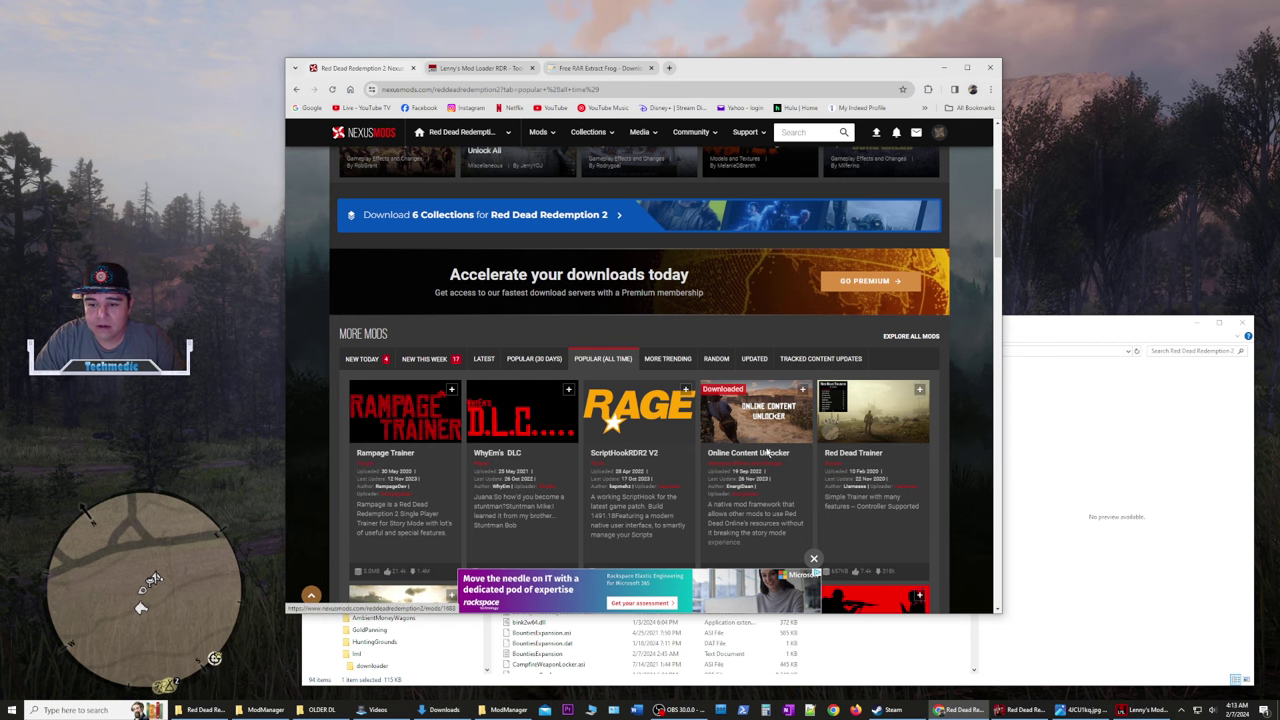
Scroll the Hot Mods and Popular (All Time) grid past Open All Interiors and Gun Metal Rework.
{"action": "scroll", "coordinate": [760, 449], "scroll_direction": "down", "scroll_amount": 1}
{"action": "scroll", "coordinate": [741, 432], "scroll_direction": "up", "scroll_amount": 3}
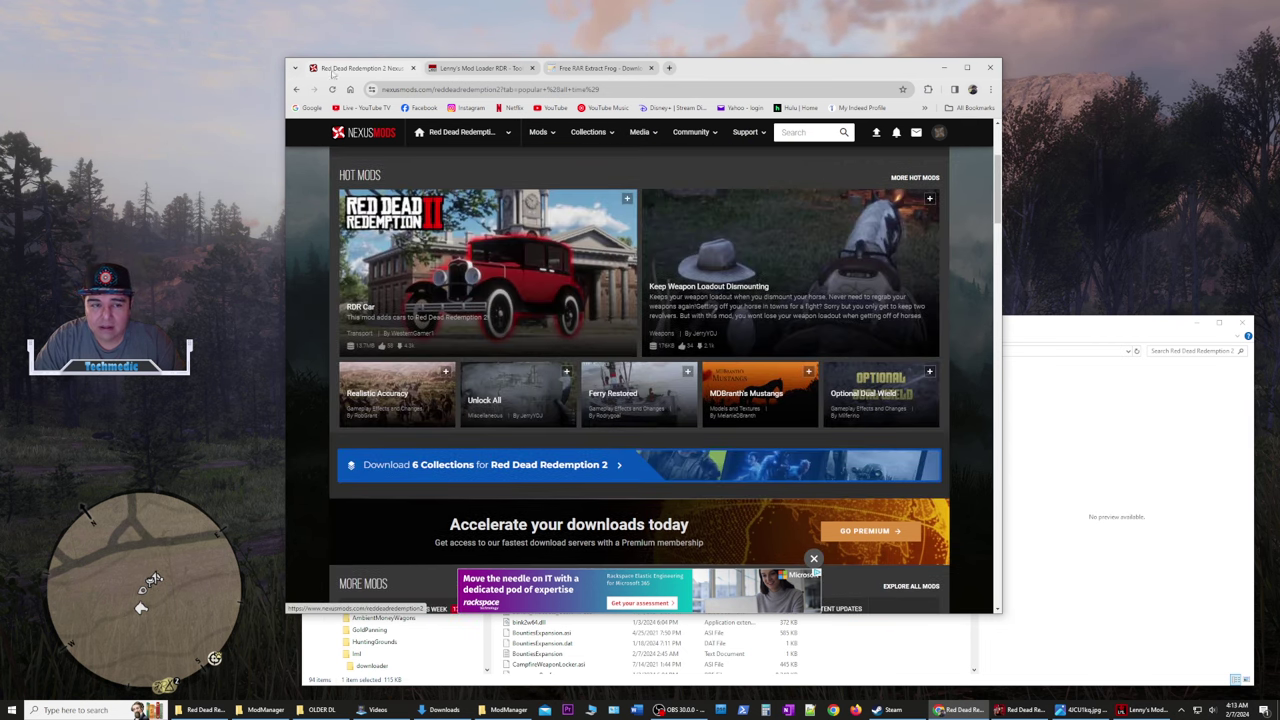
{"action": "scroll", "coordinate": [741, 432], "scroll_direction": "down", "scroll_amount": 3}
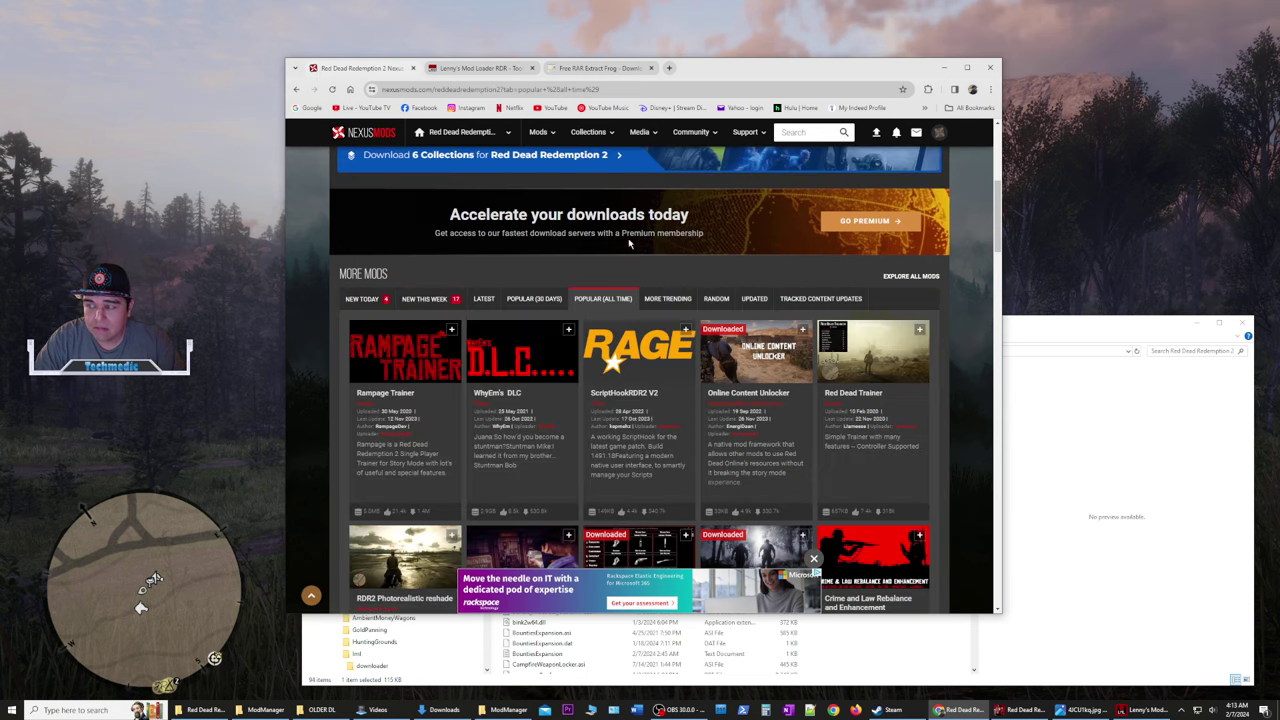
{"action": "scroll", "coordinate": [588, 325], "scroll_direction": "up", "scroll_amount": 3}
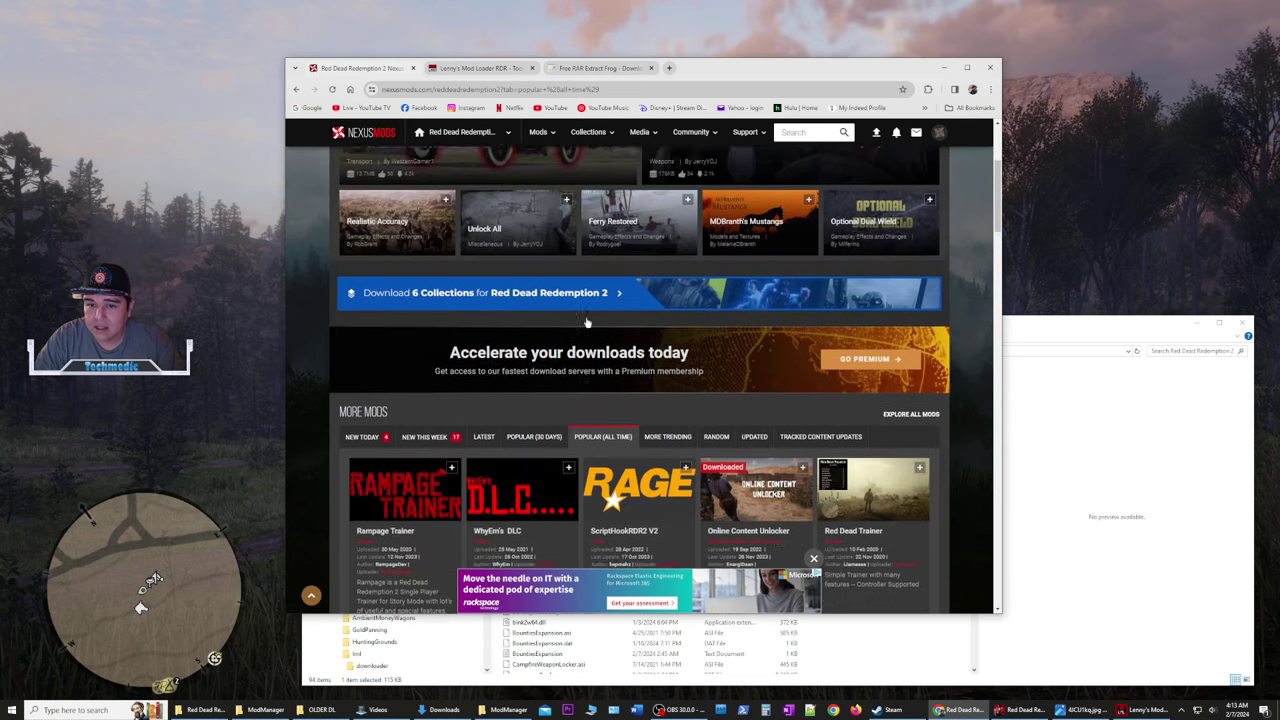
{"action": "scroll", "coordinate": [588, 320], "scroll_direction": "up", "scroll_amount": 3}
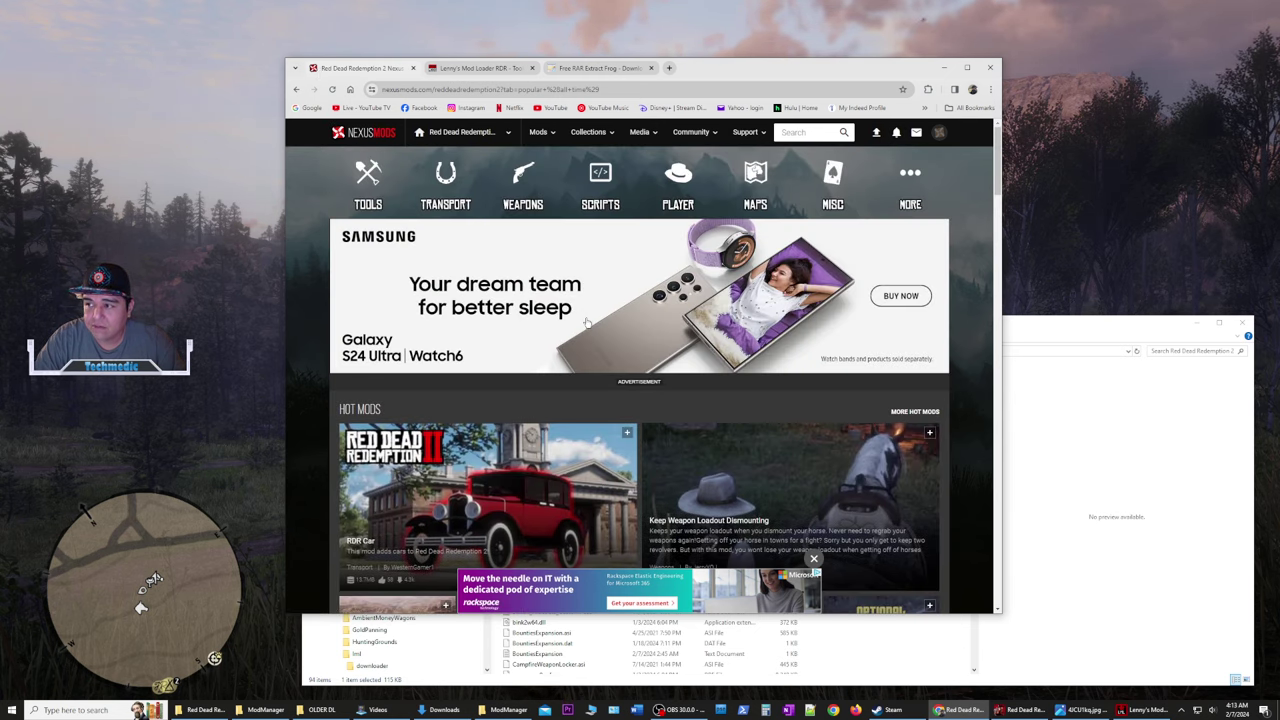
{"action": "scroll", "coordinate": [588, 322], "scroll_direction": "down", "scroll_amount": 4}
{"action": "scroll", "coordinate": [587, 322], "scroll_direction": "down", "scroll_amount": 4}
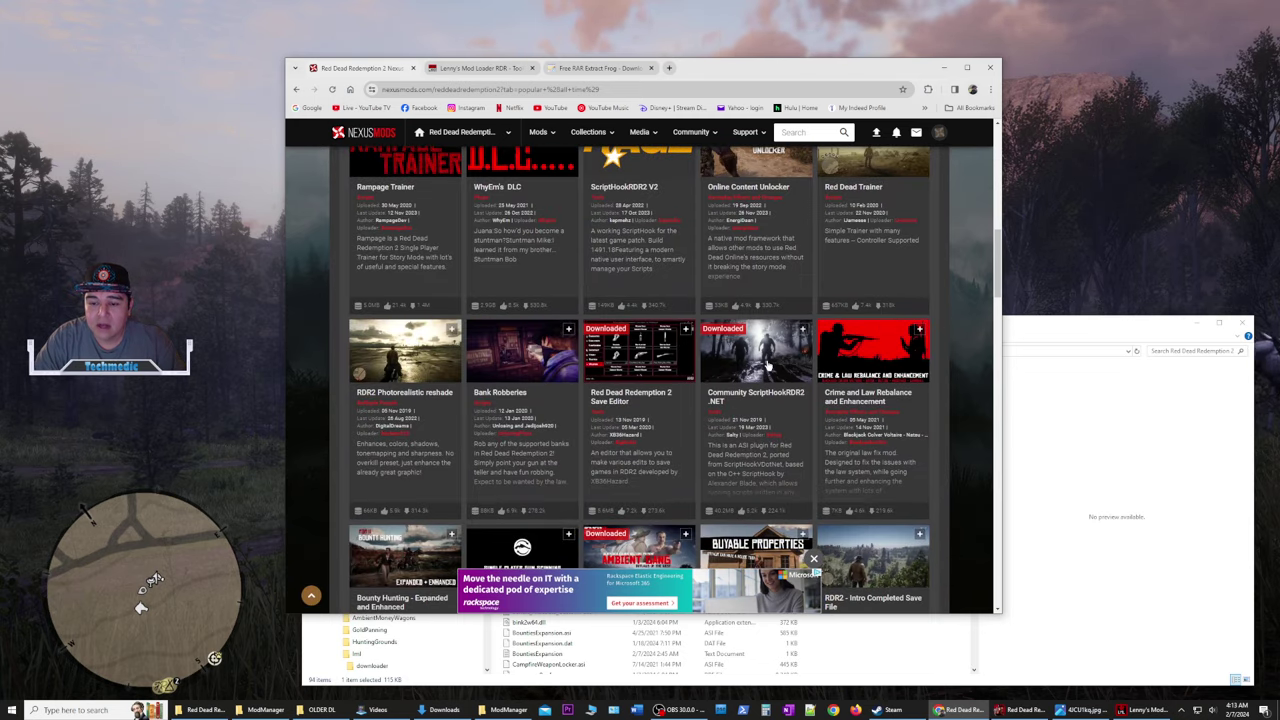
{"action": "scroll", "coordinate": [767, 366], "scroll_direction": "down", "scroll_amount": 2}
{"action": "scroll", "coordinate": [767, 366], "scroll_direction": "down", "scroll_amount": 3}
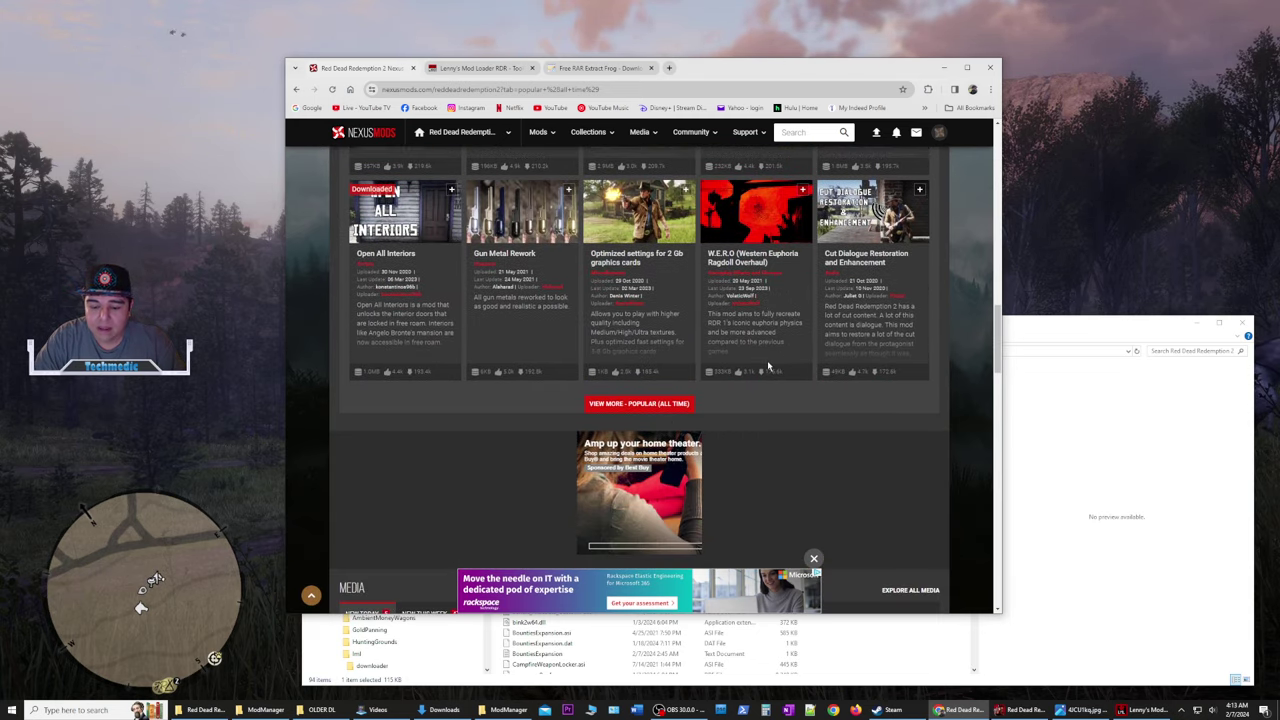
{"action": "left_click", "coordinate": [1008, 330]}
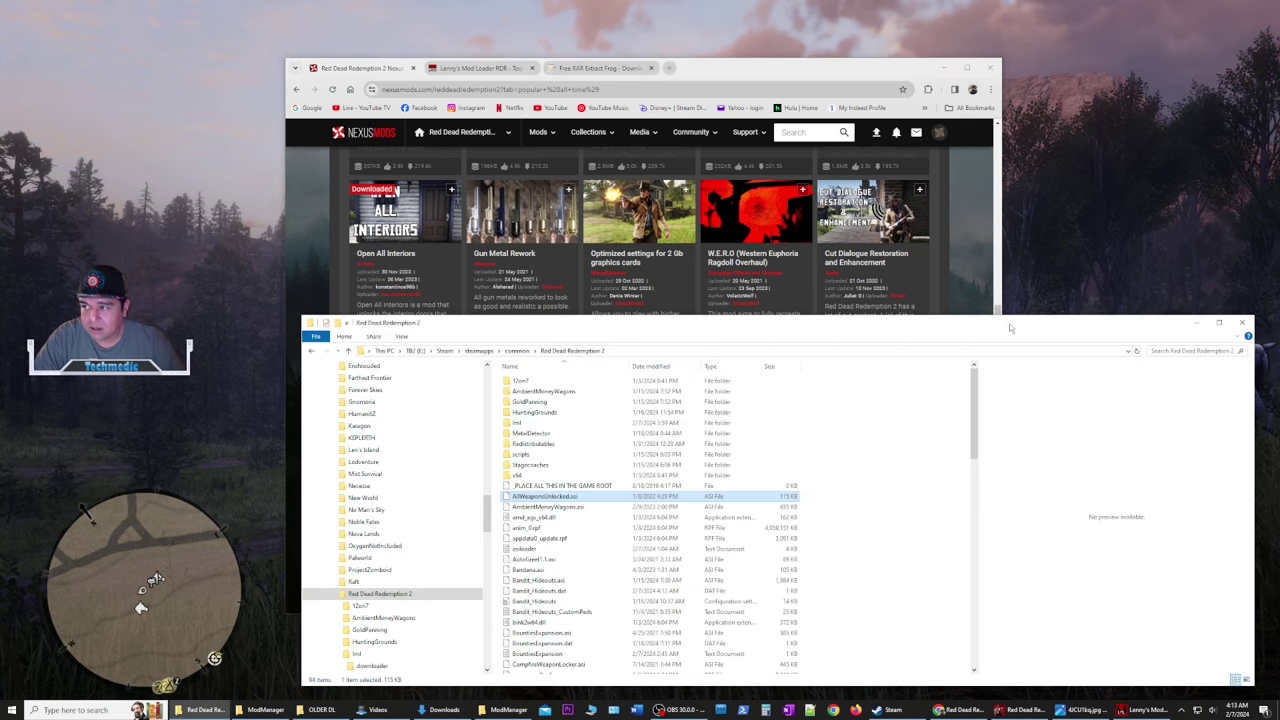